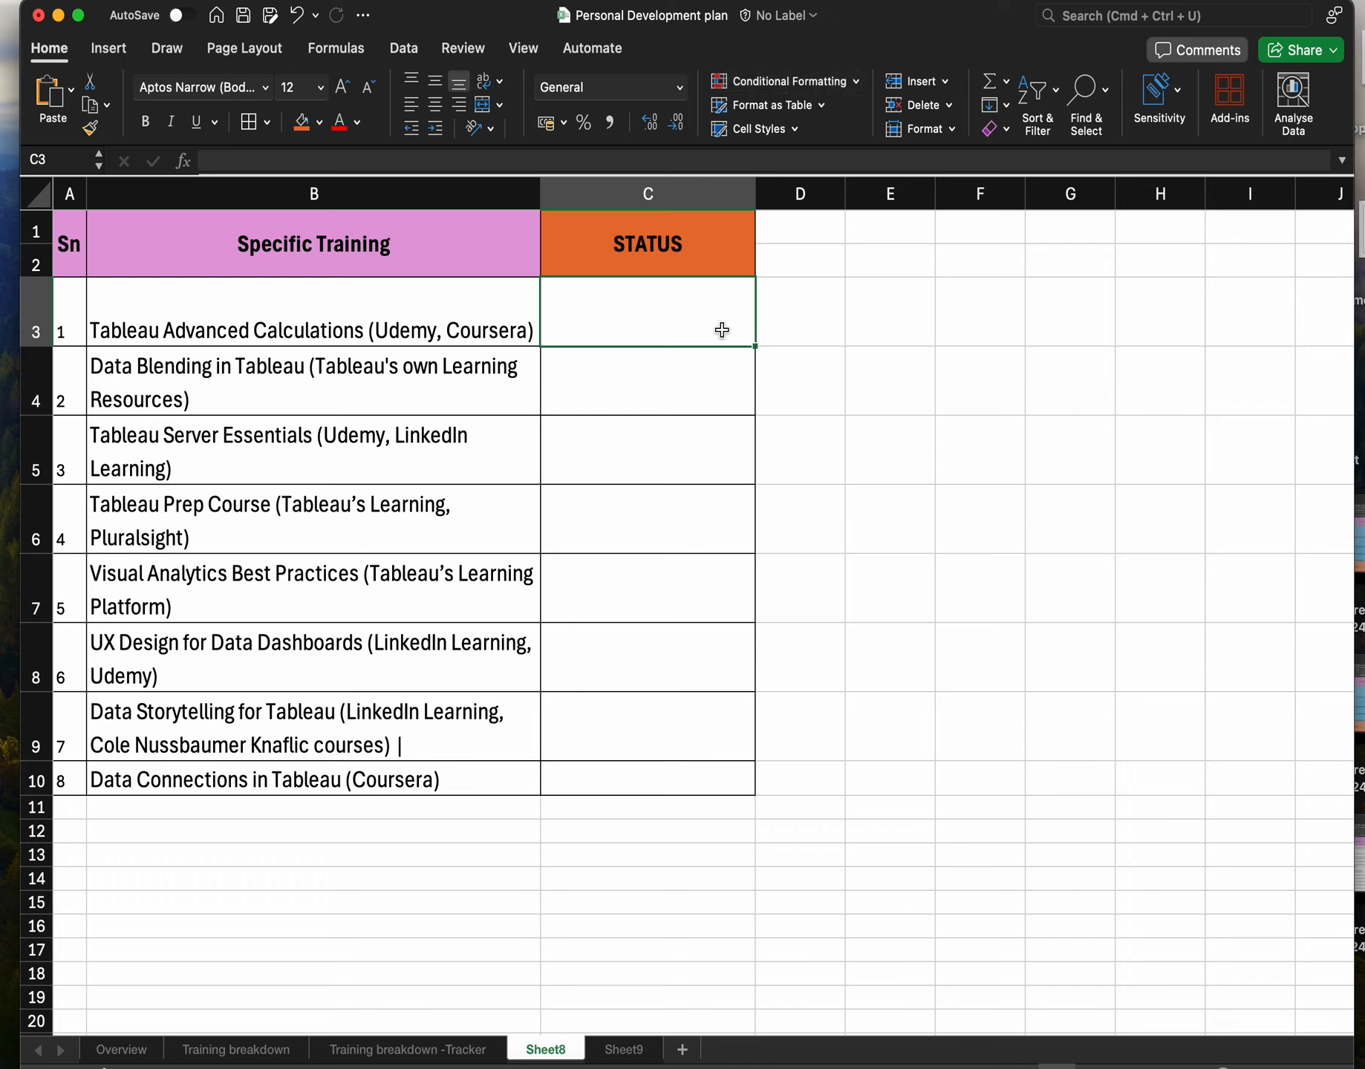
Open Data Validation for cell C3 under STATUS and choose List as the allowed type.
left_click(694, 264)
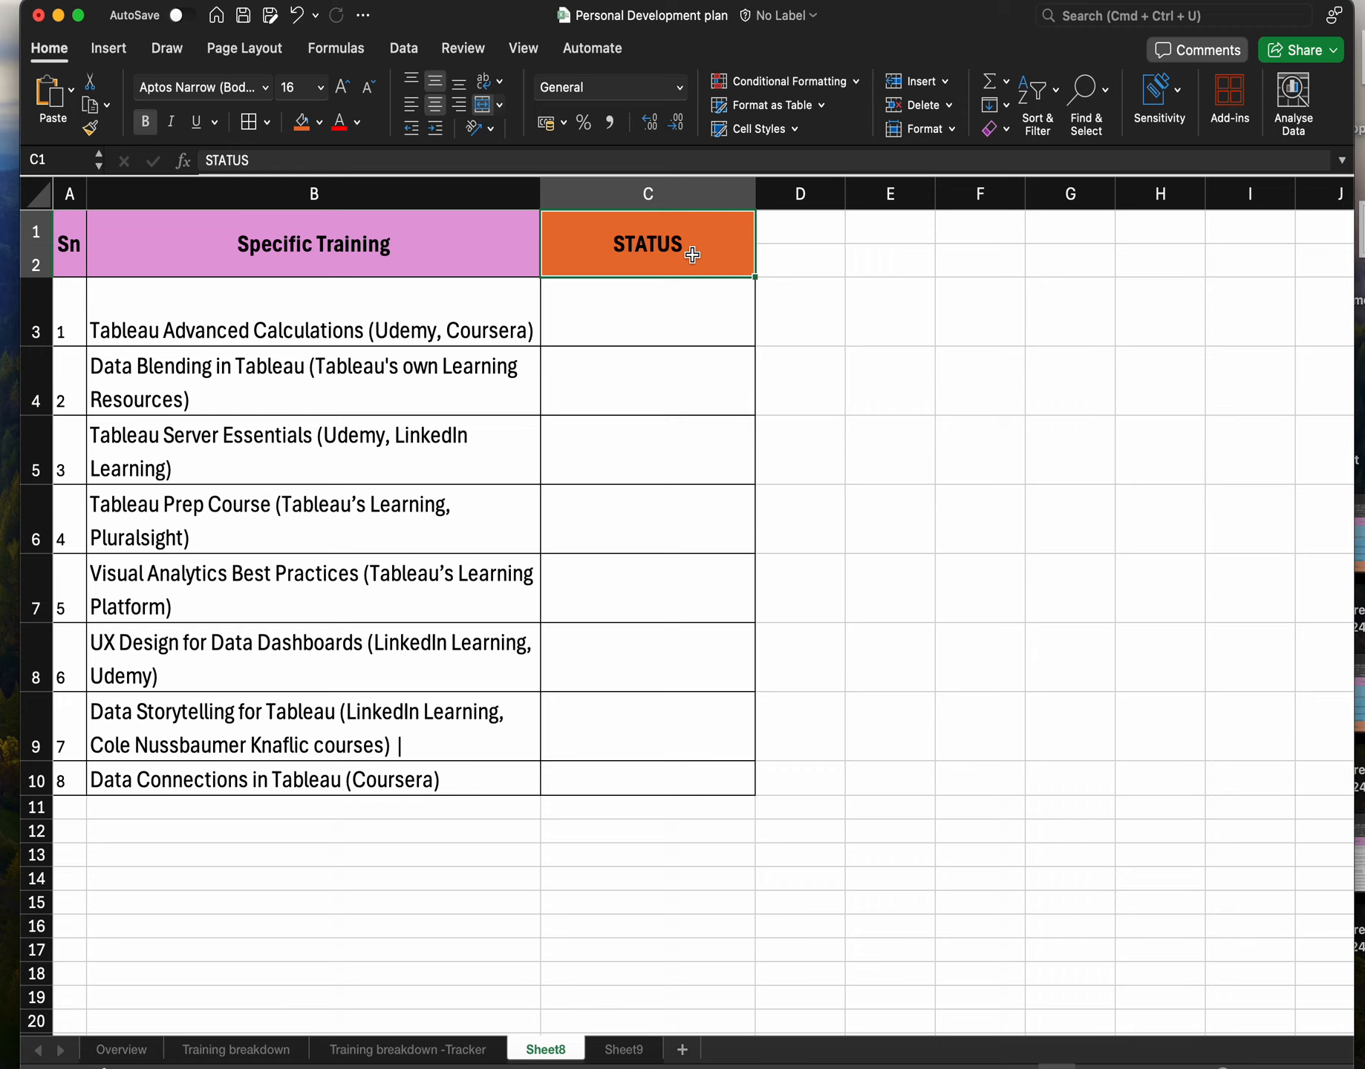
left_click(681, 327)
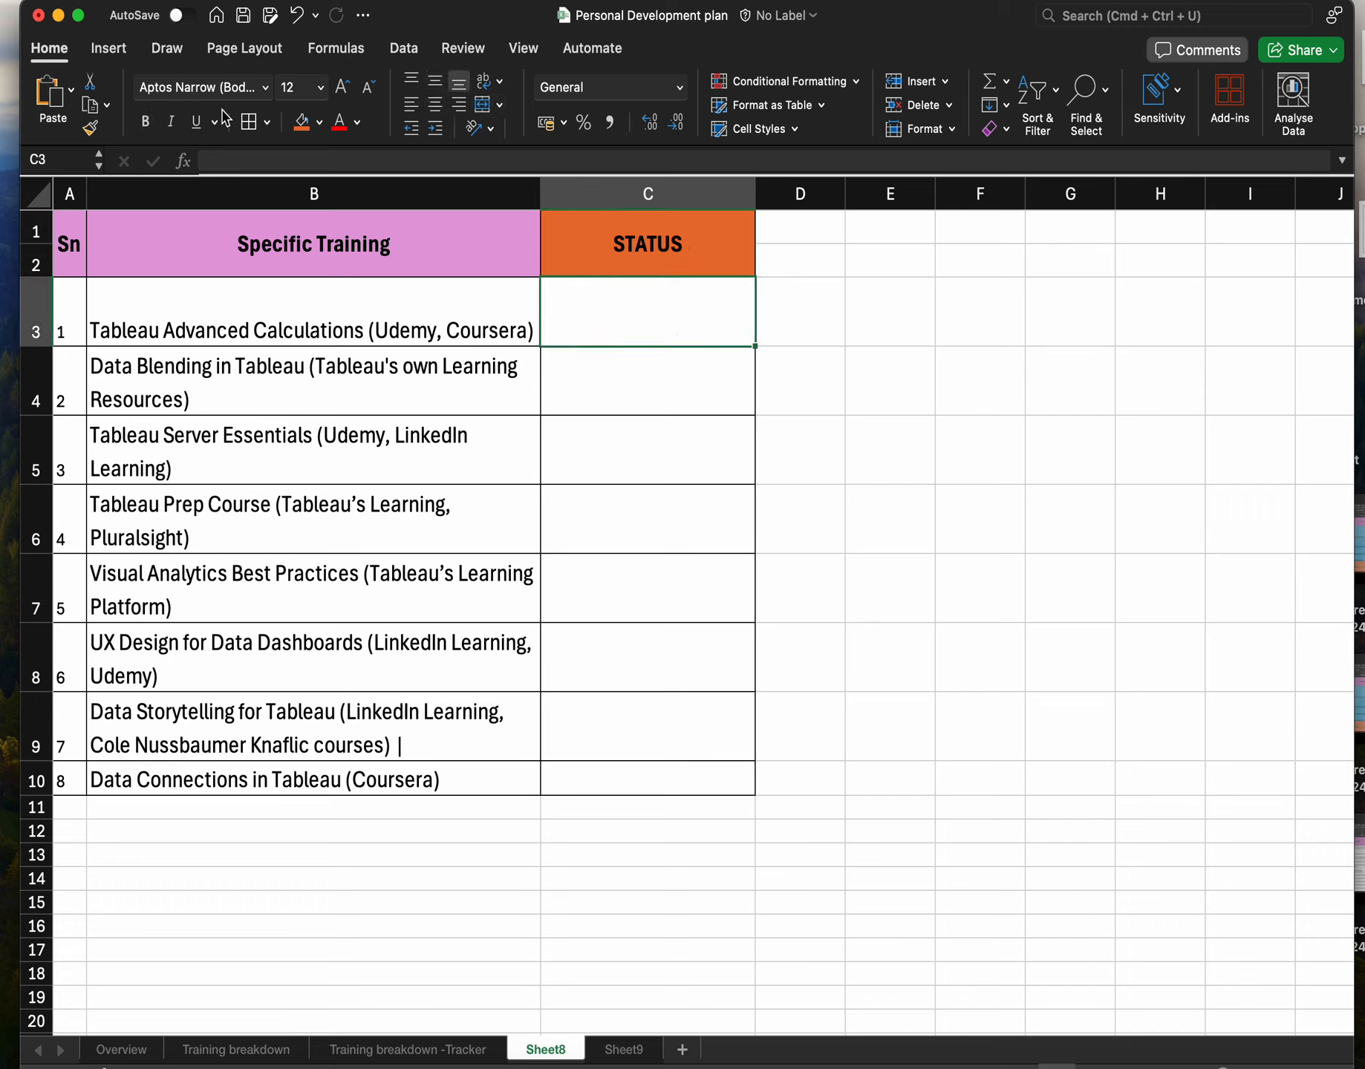
left_click(414, 56)
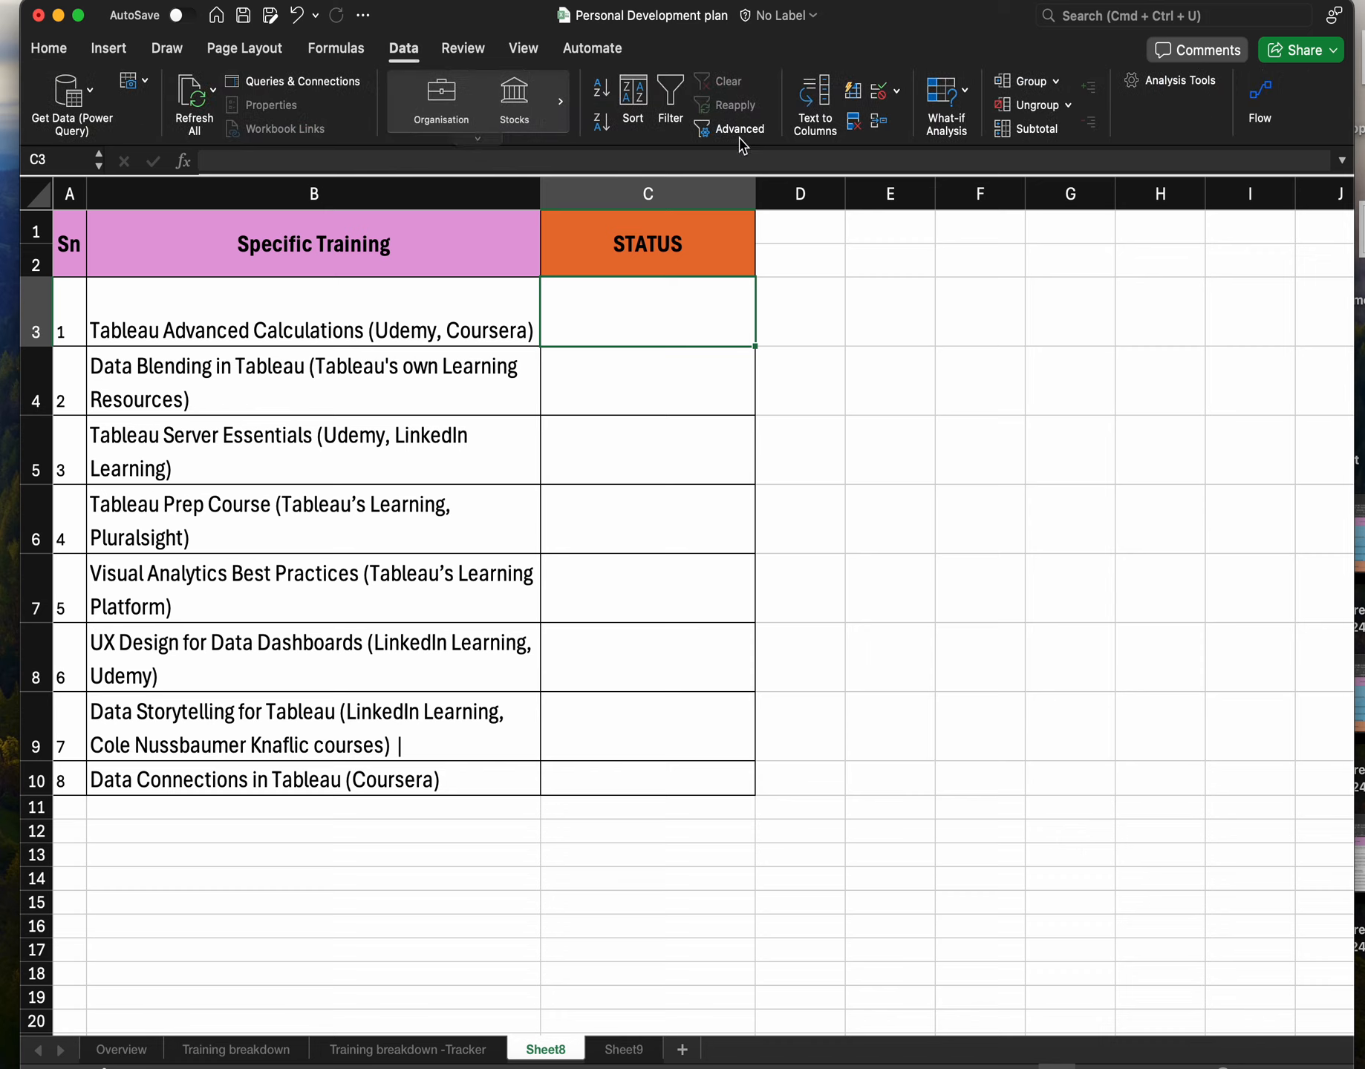
left_click(897, 95)
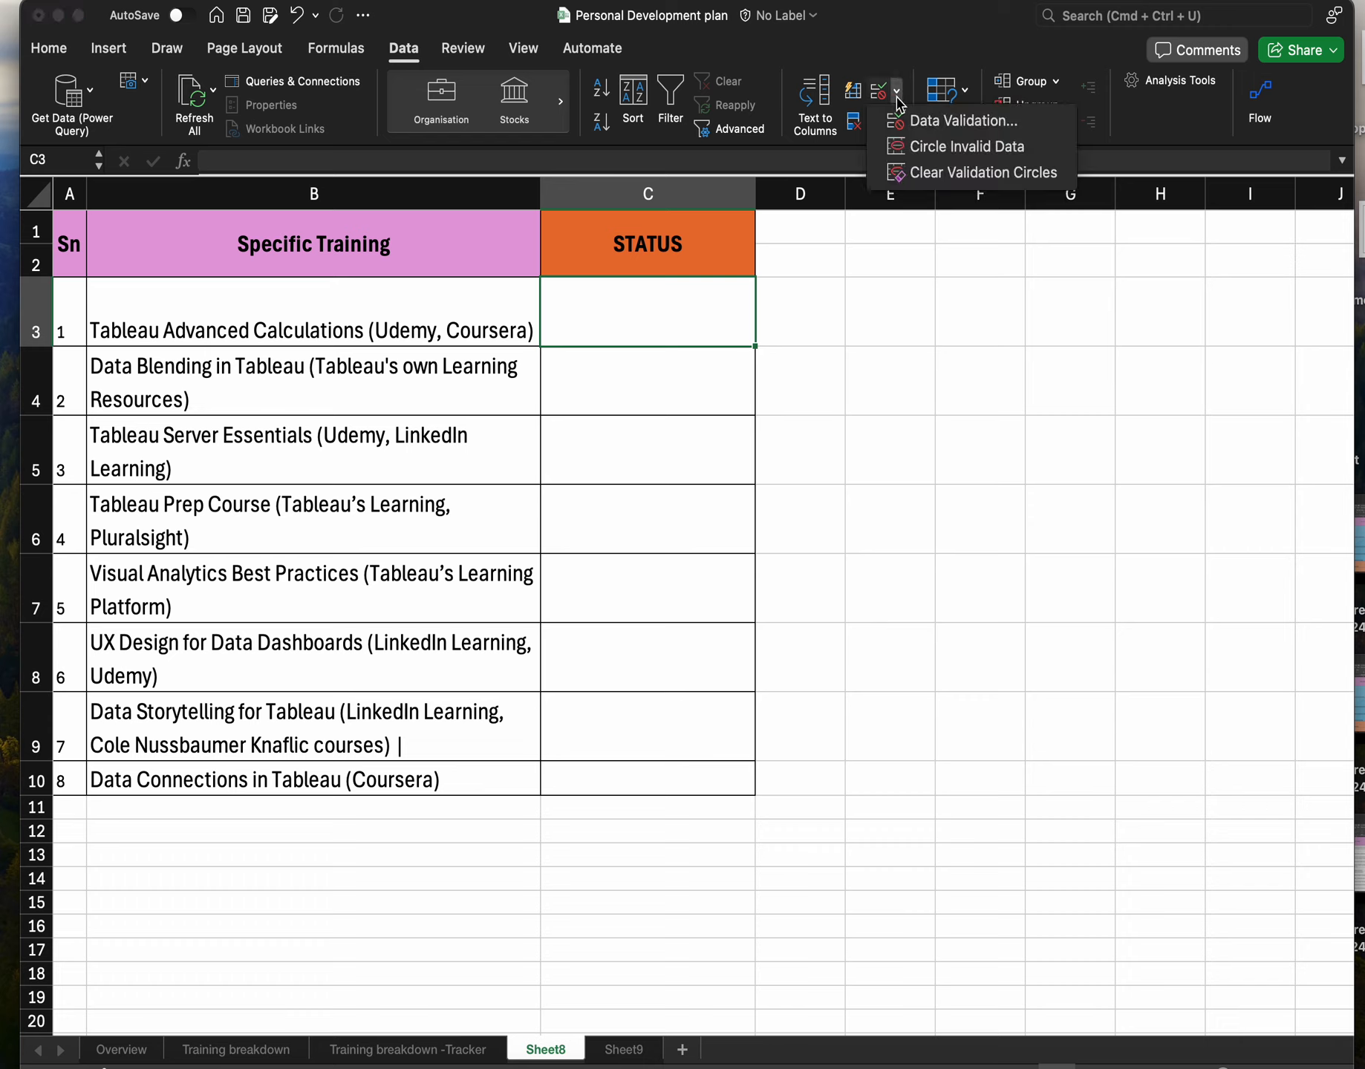
left_click(936, 123)
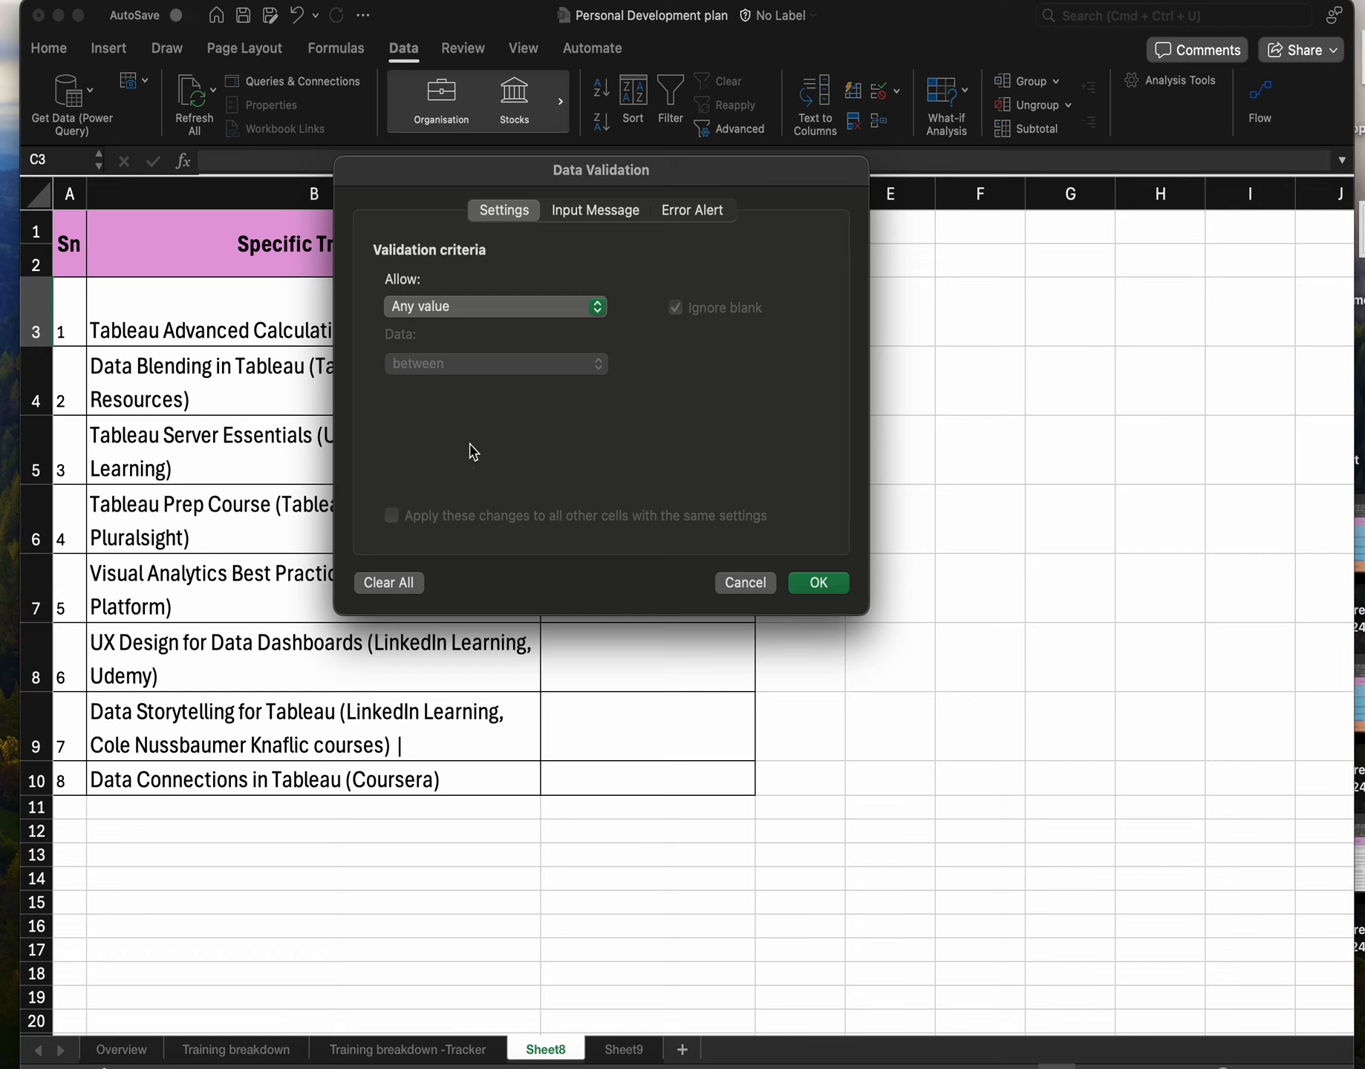
left_click(476, 312)
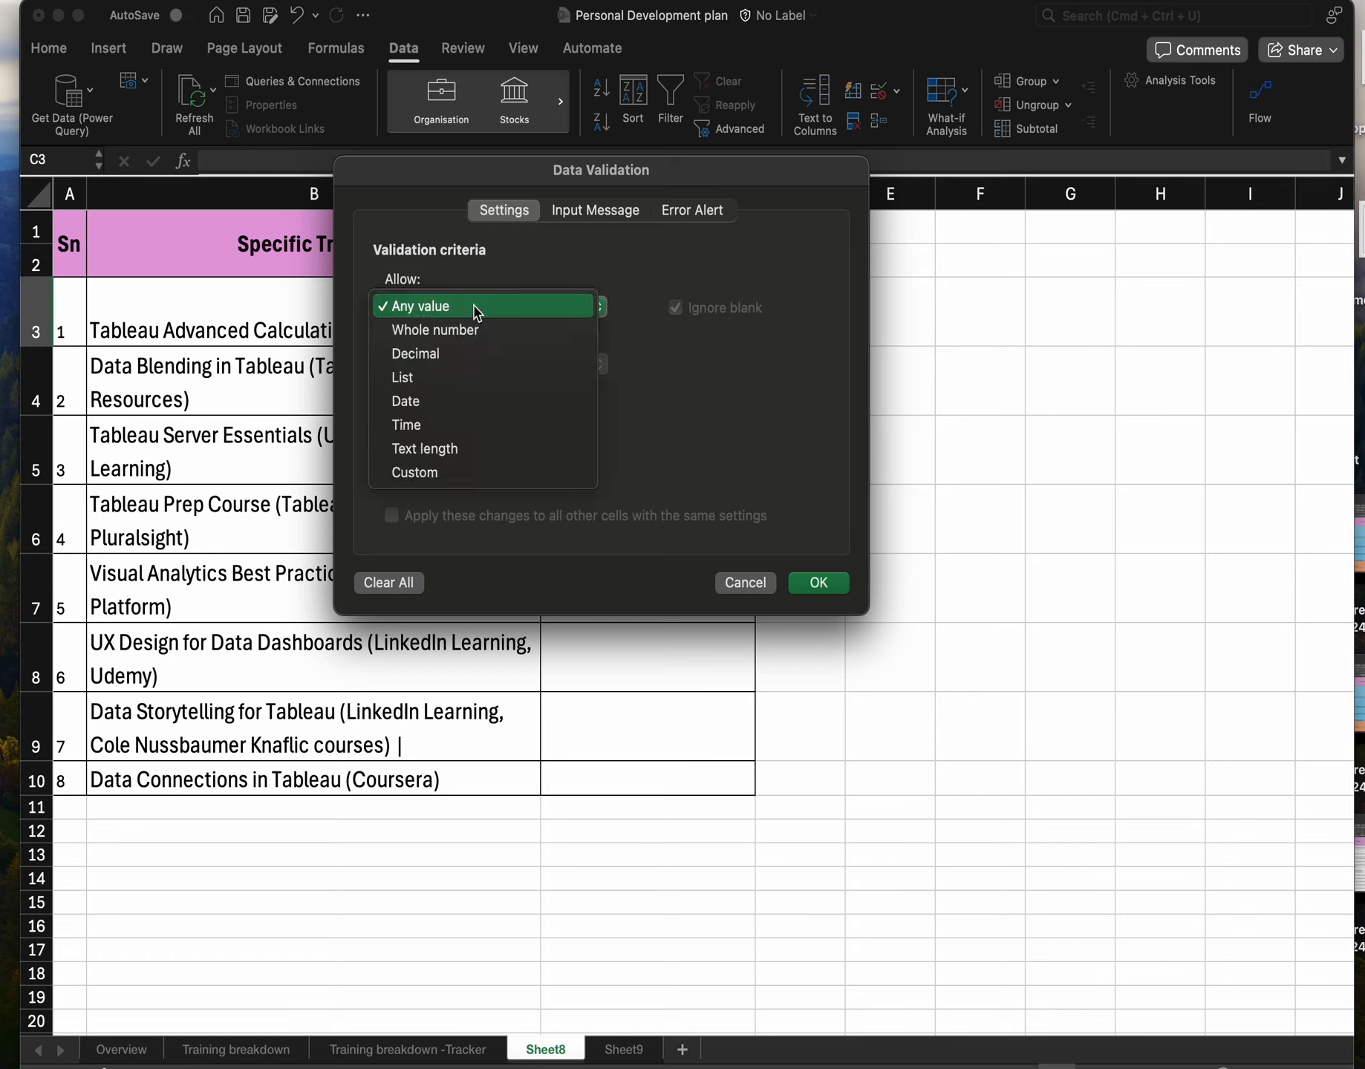
left_click(412, 379)
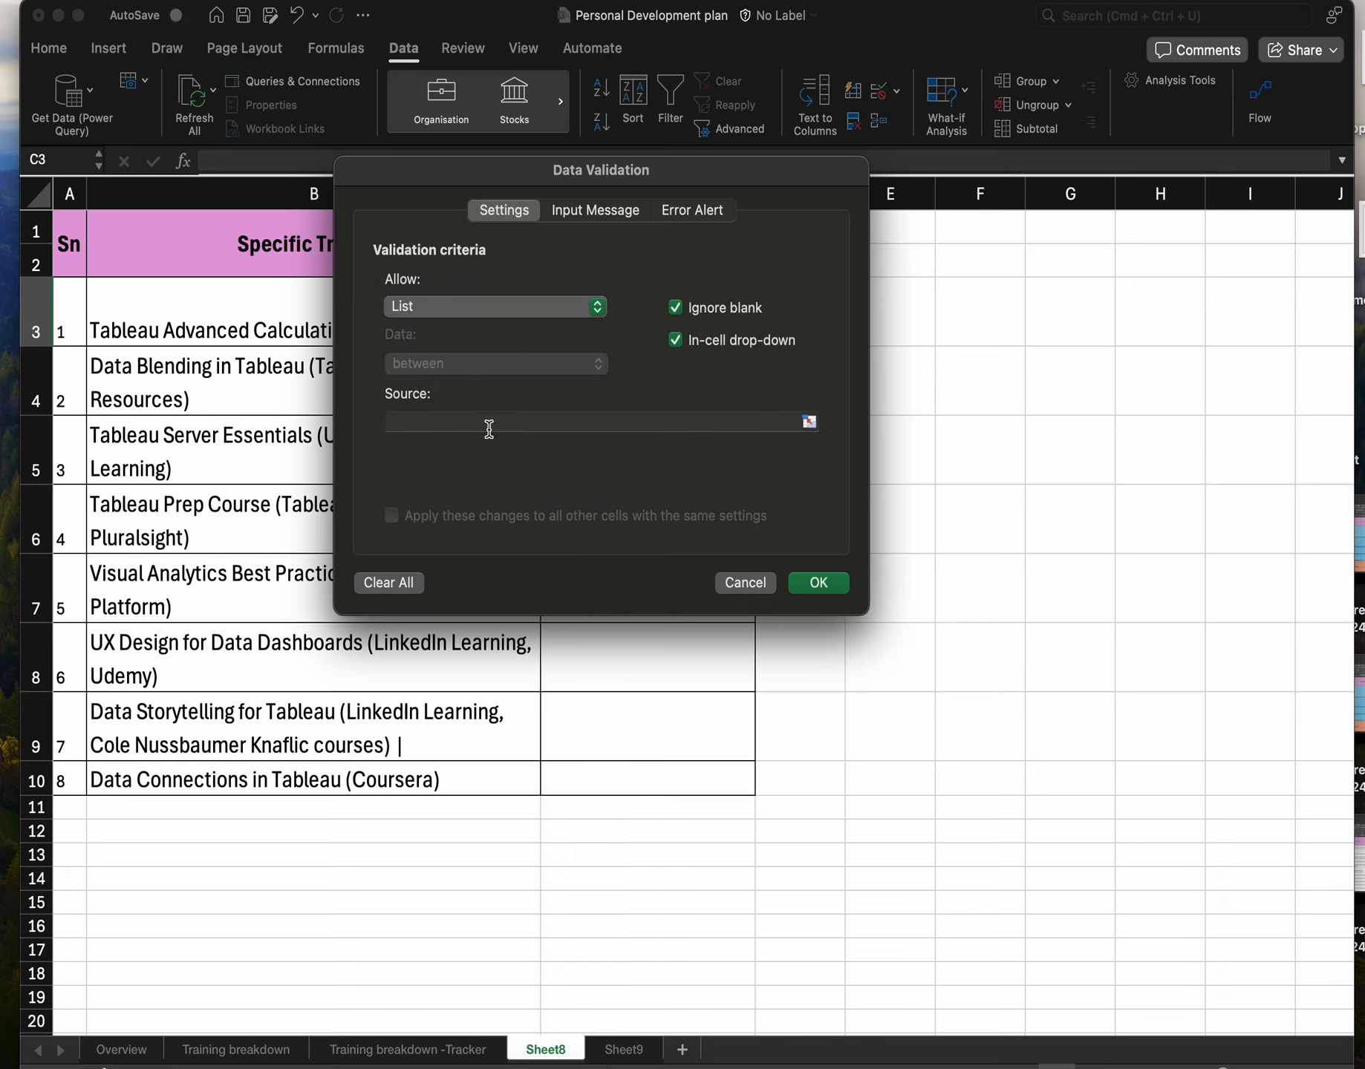
Set the list source to Sheet9 cells A1:A3 (=Sheet9!$A$1:$A$3) and apply the validation.
left_click(490, 422)
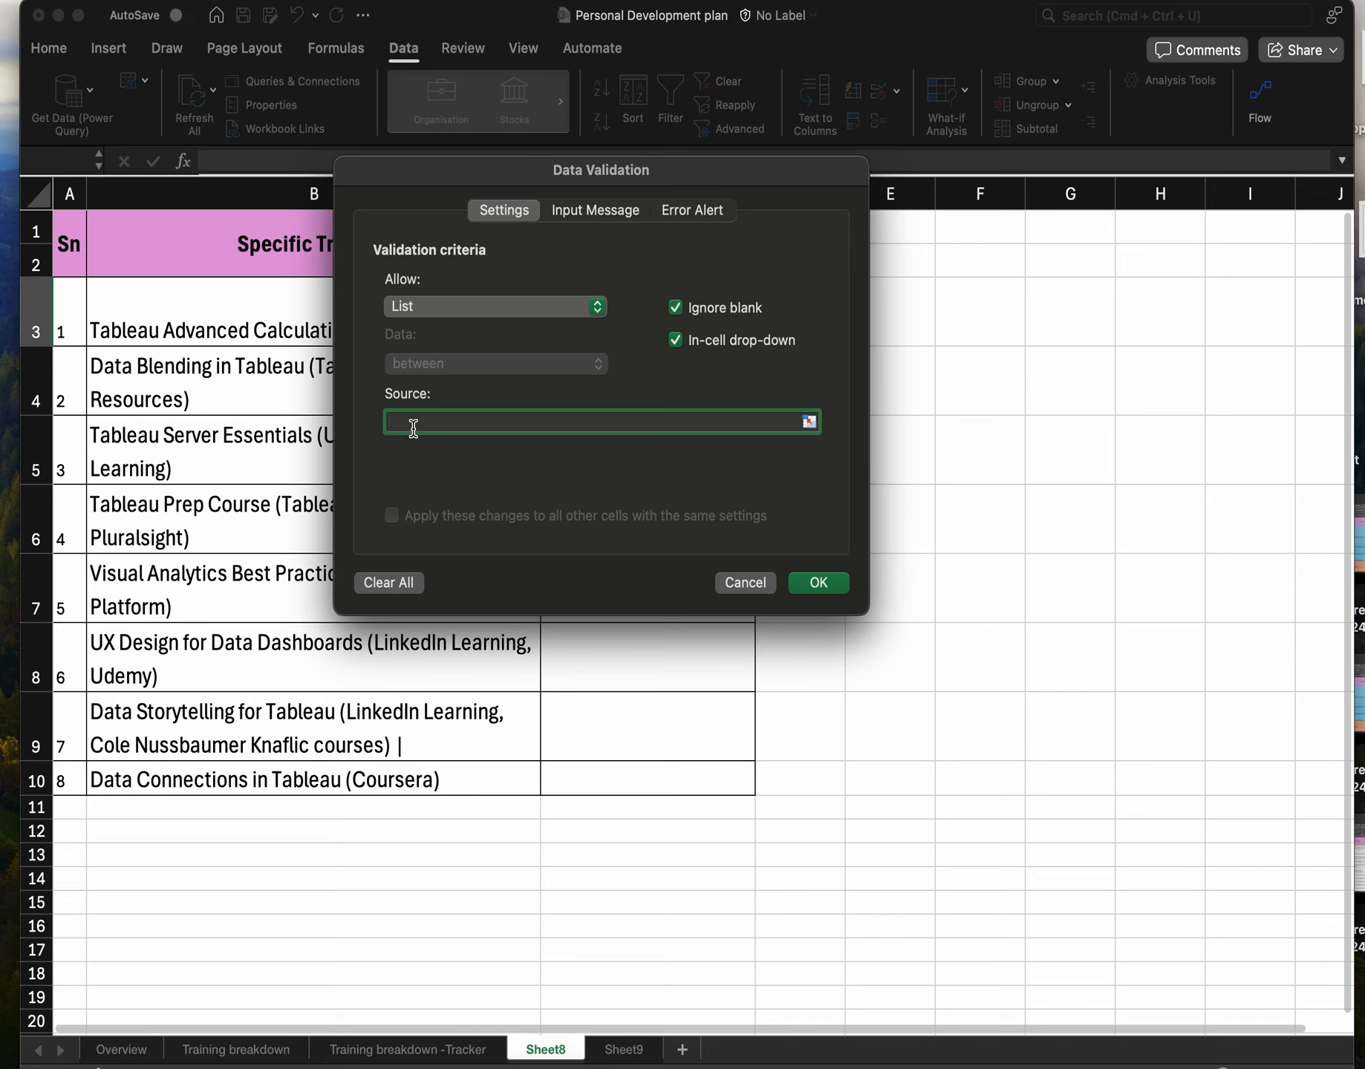
left_click(639, 1053)
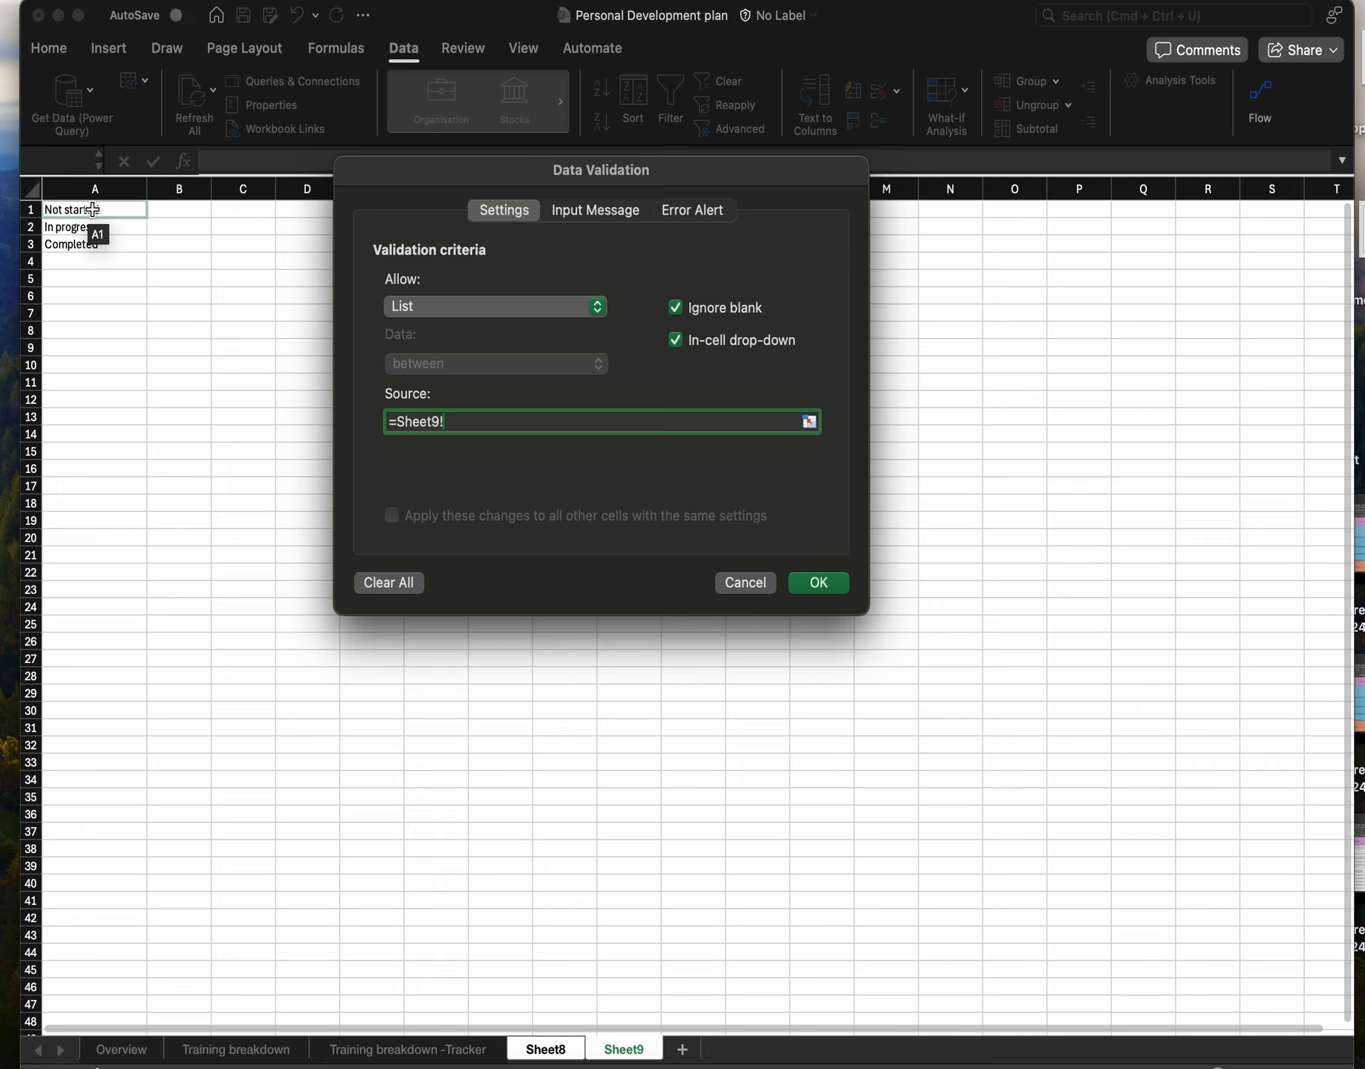
left_click_drag(92, 209, 96, 218)
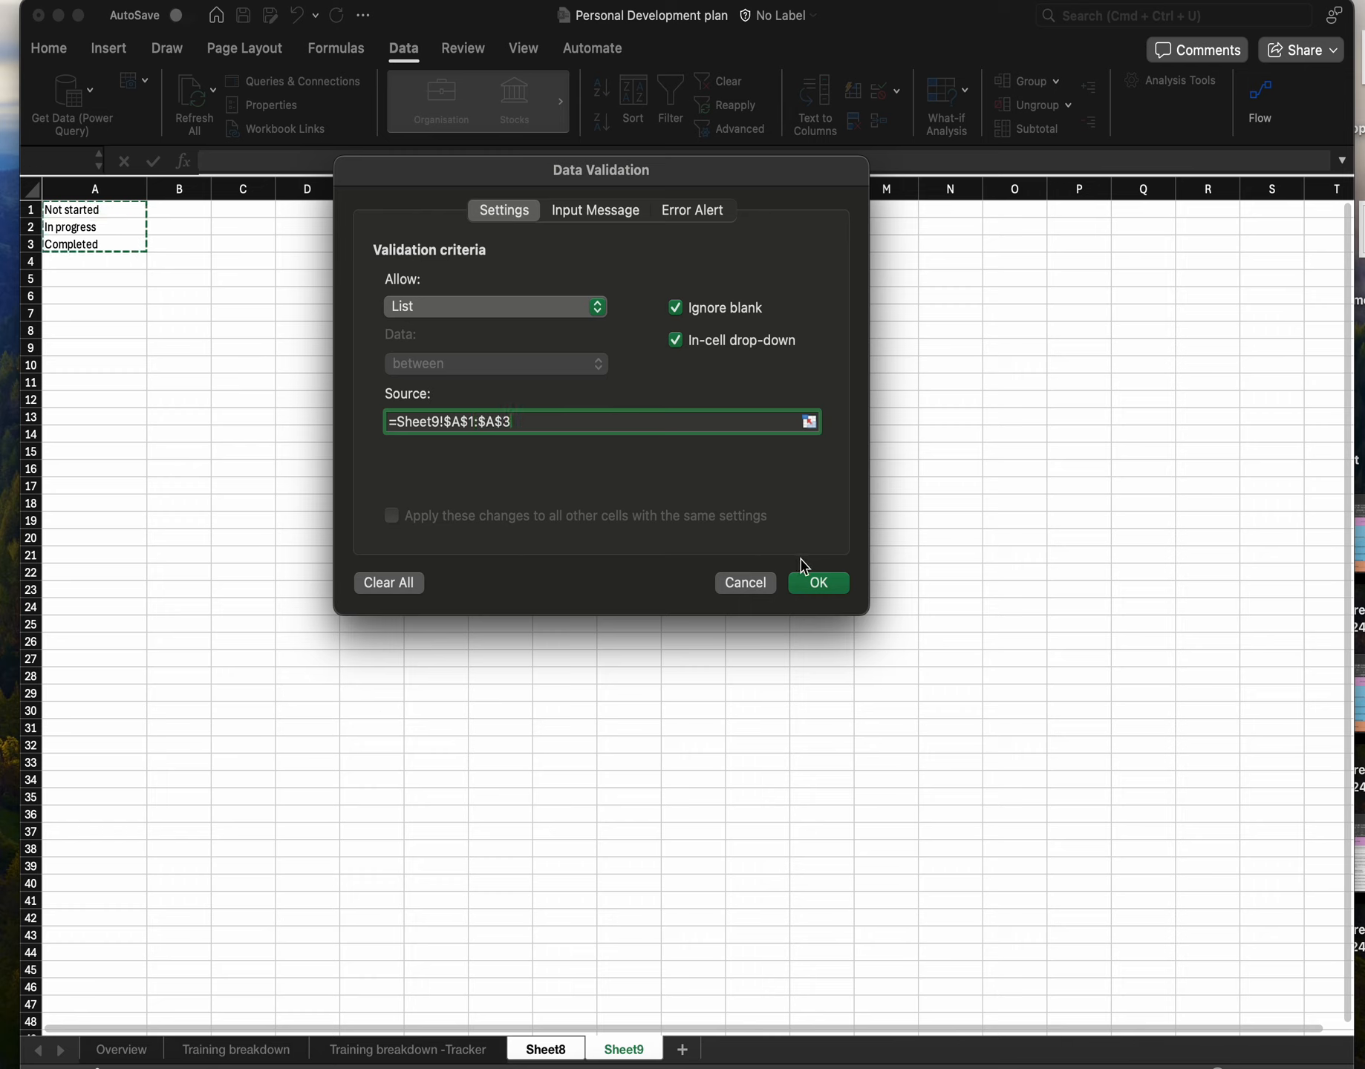
left_click(809, 583)
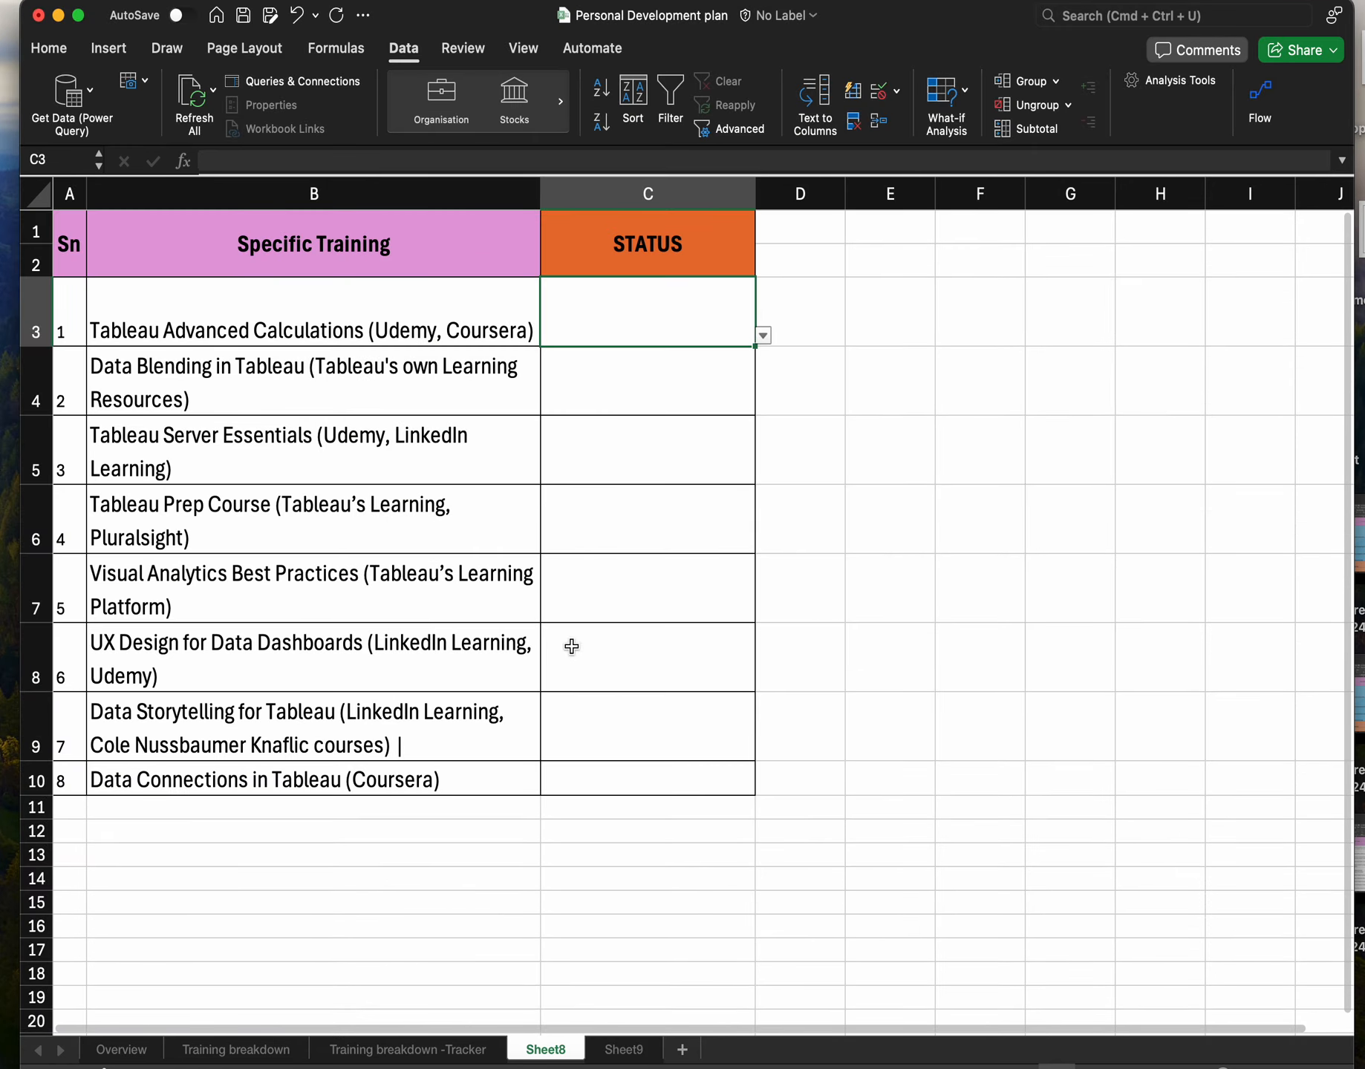
Try the C3 drop-down by picking Not started, then In progress, then Completed.
left_click(763, 336)
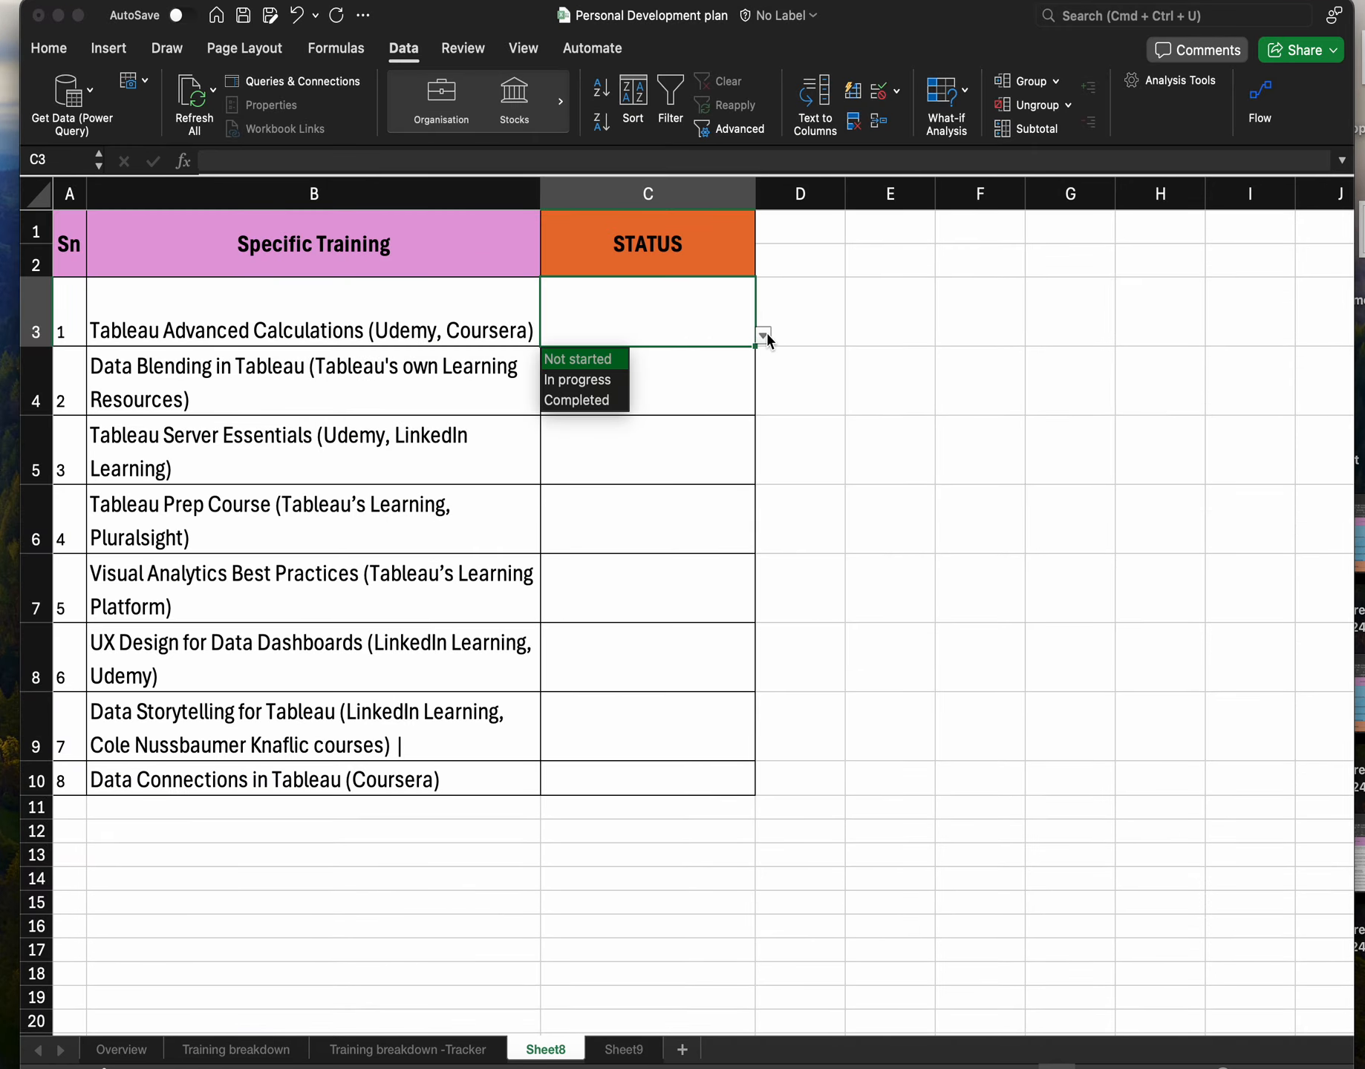
left_click(586, 367)
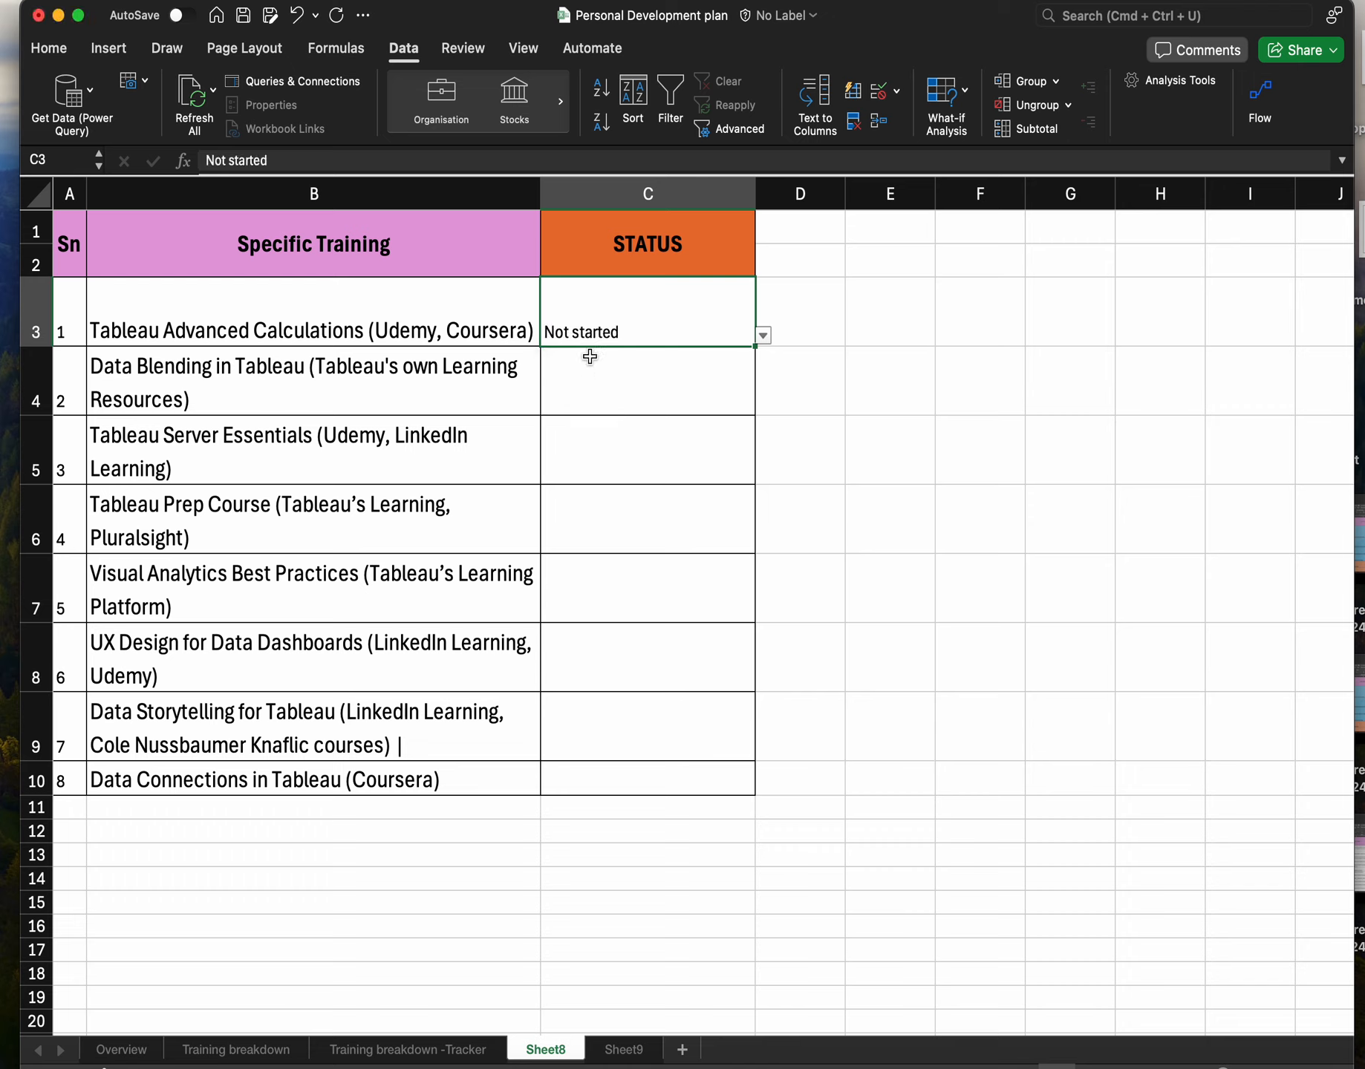
left_click(763, 335)
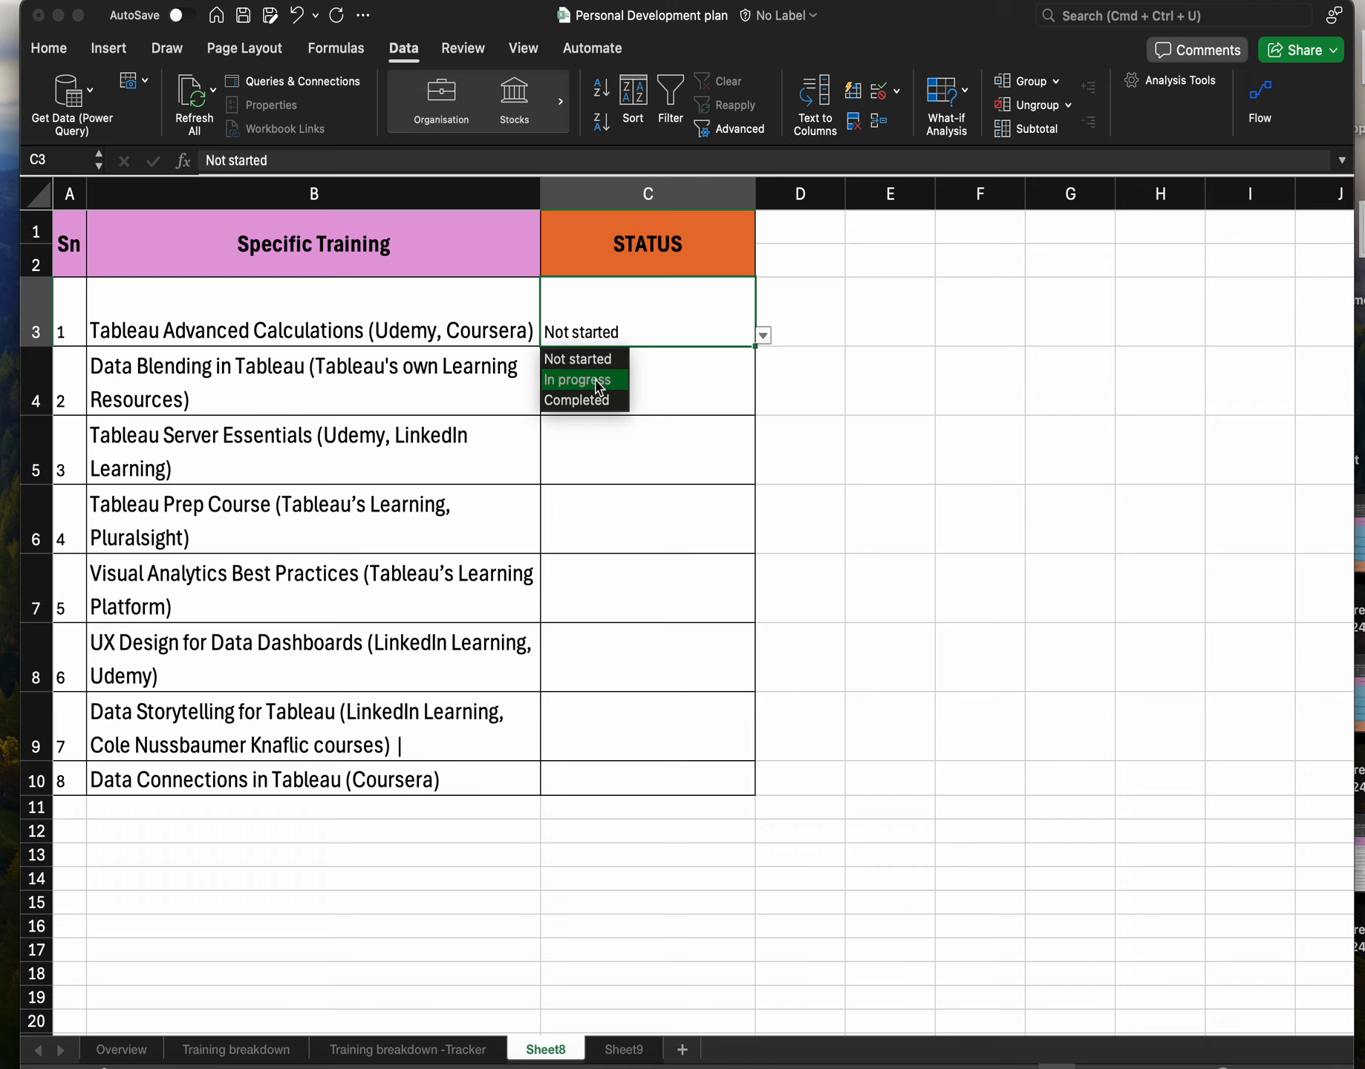
left_click(598, 381)
left_click(765, 340)
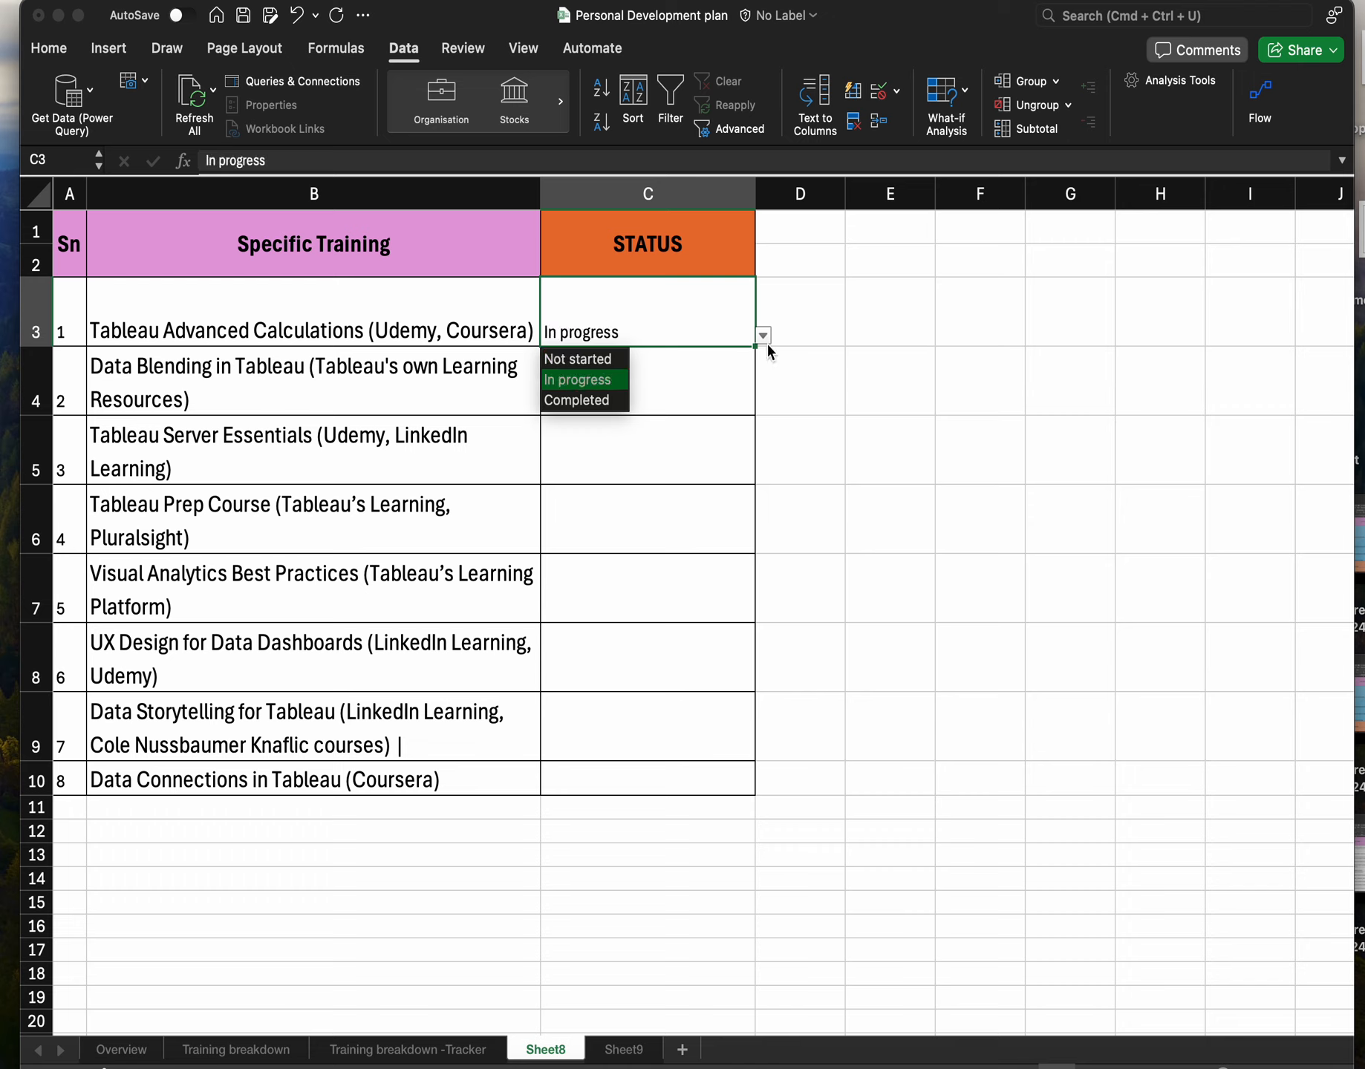
left_click(577, 402)
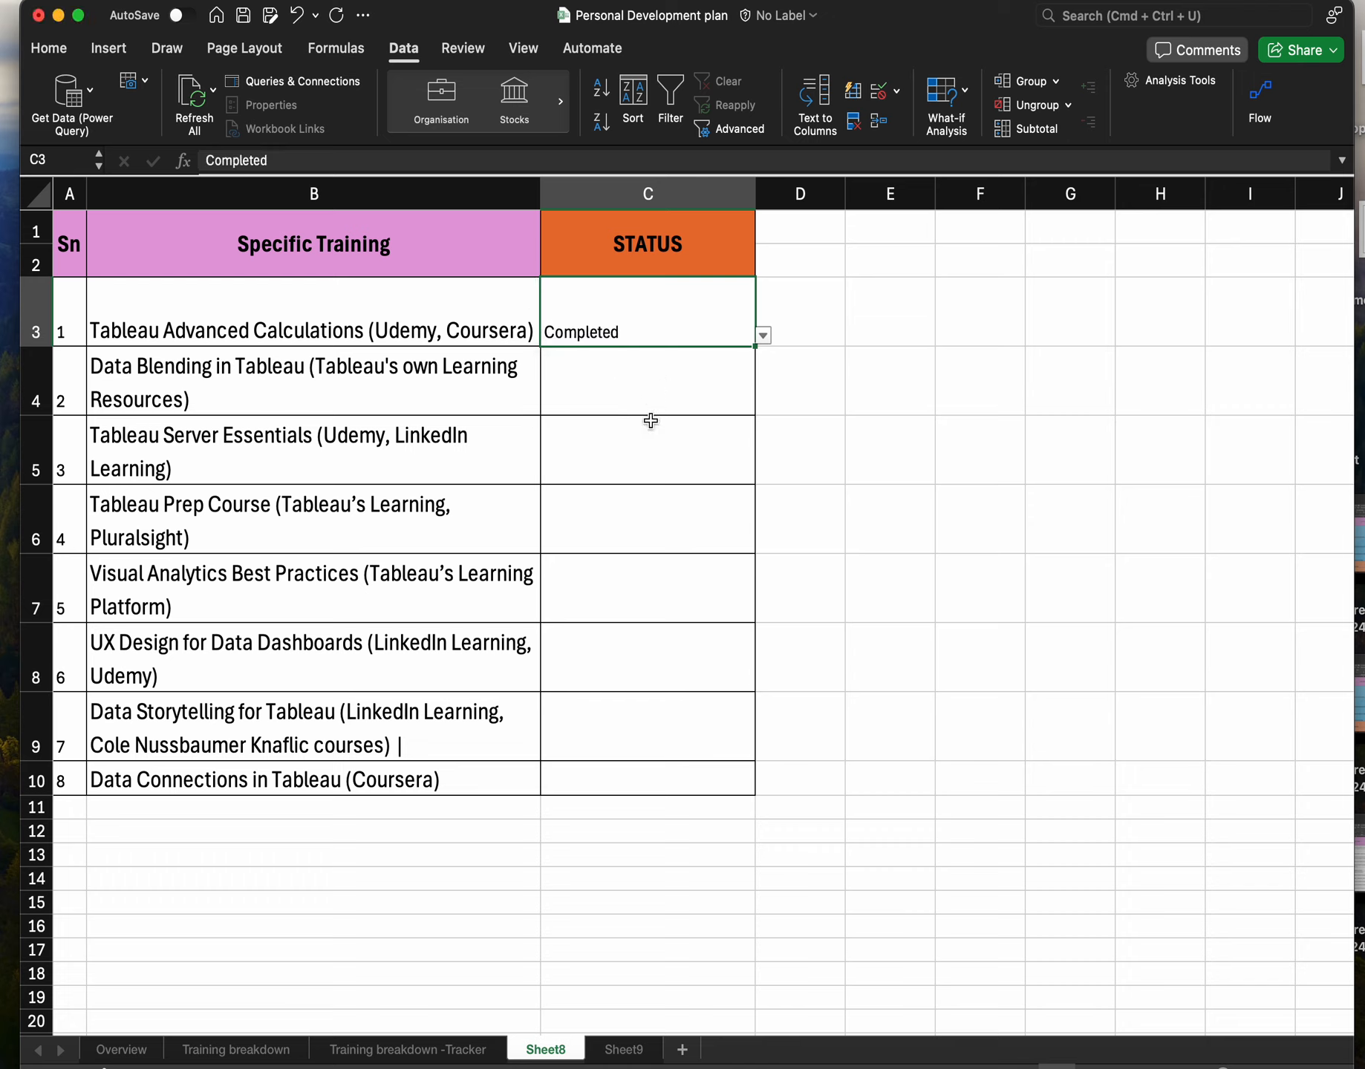
Fill C3's status down through C10, then set C4 to Not started from its drop-down.
double_click(754, 346)
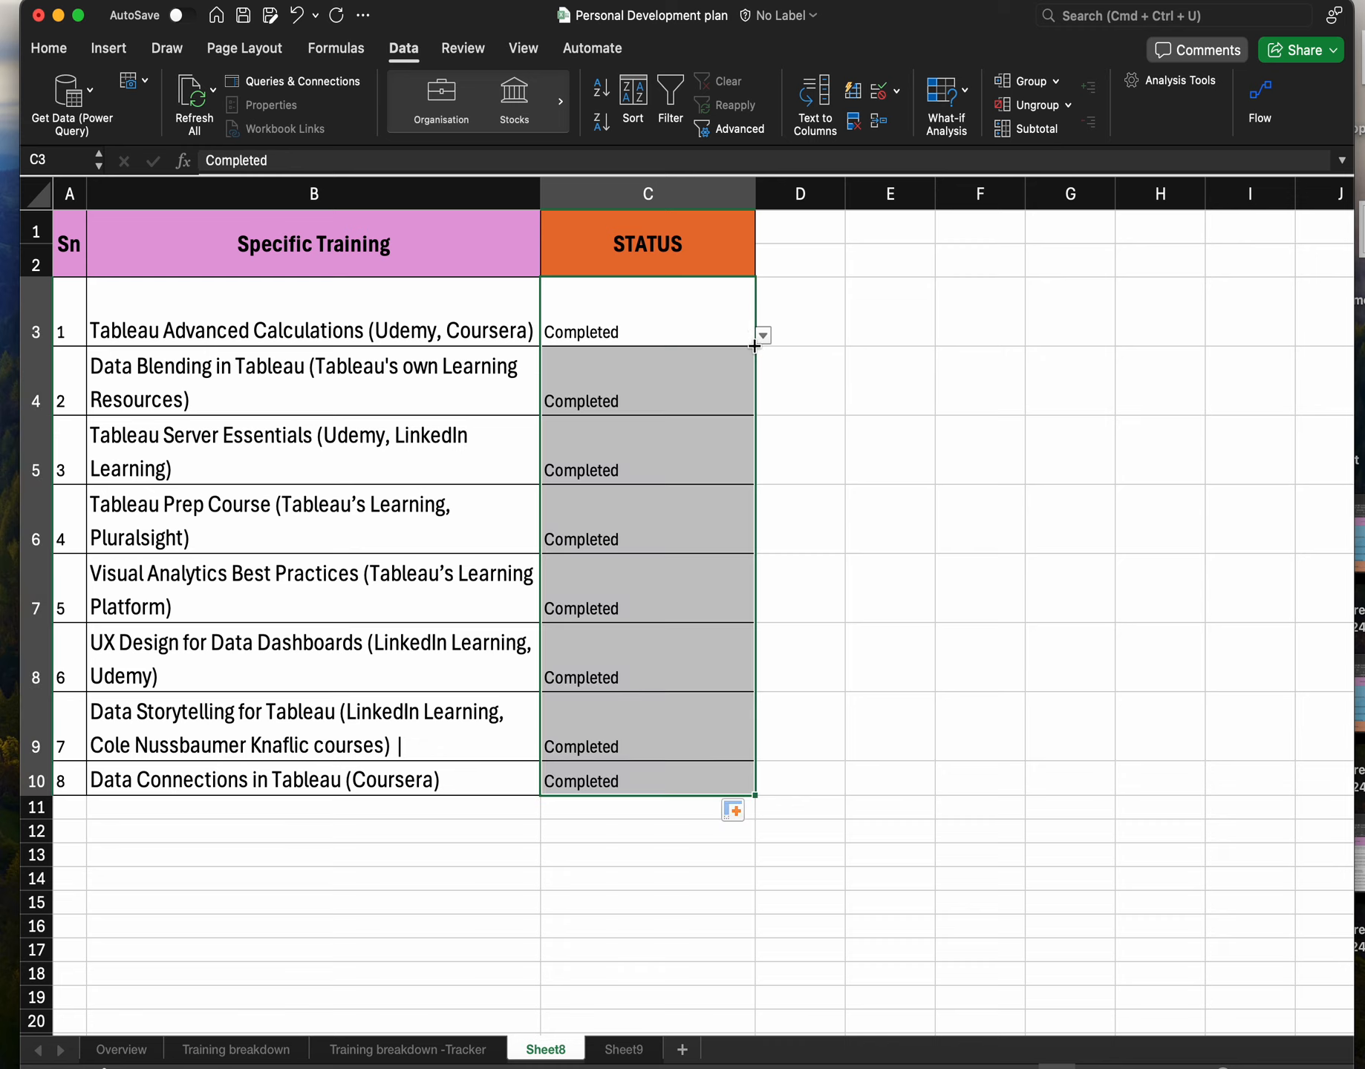
left_click(678, 400)
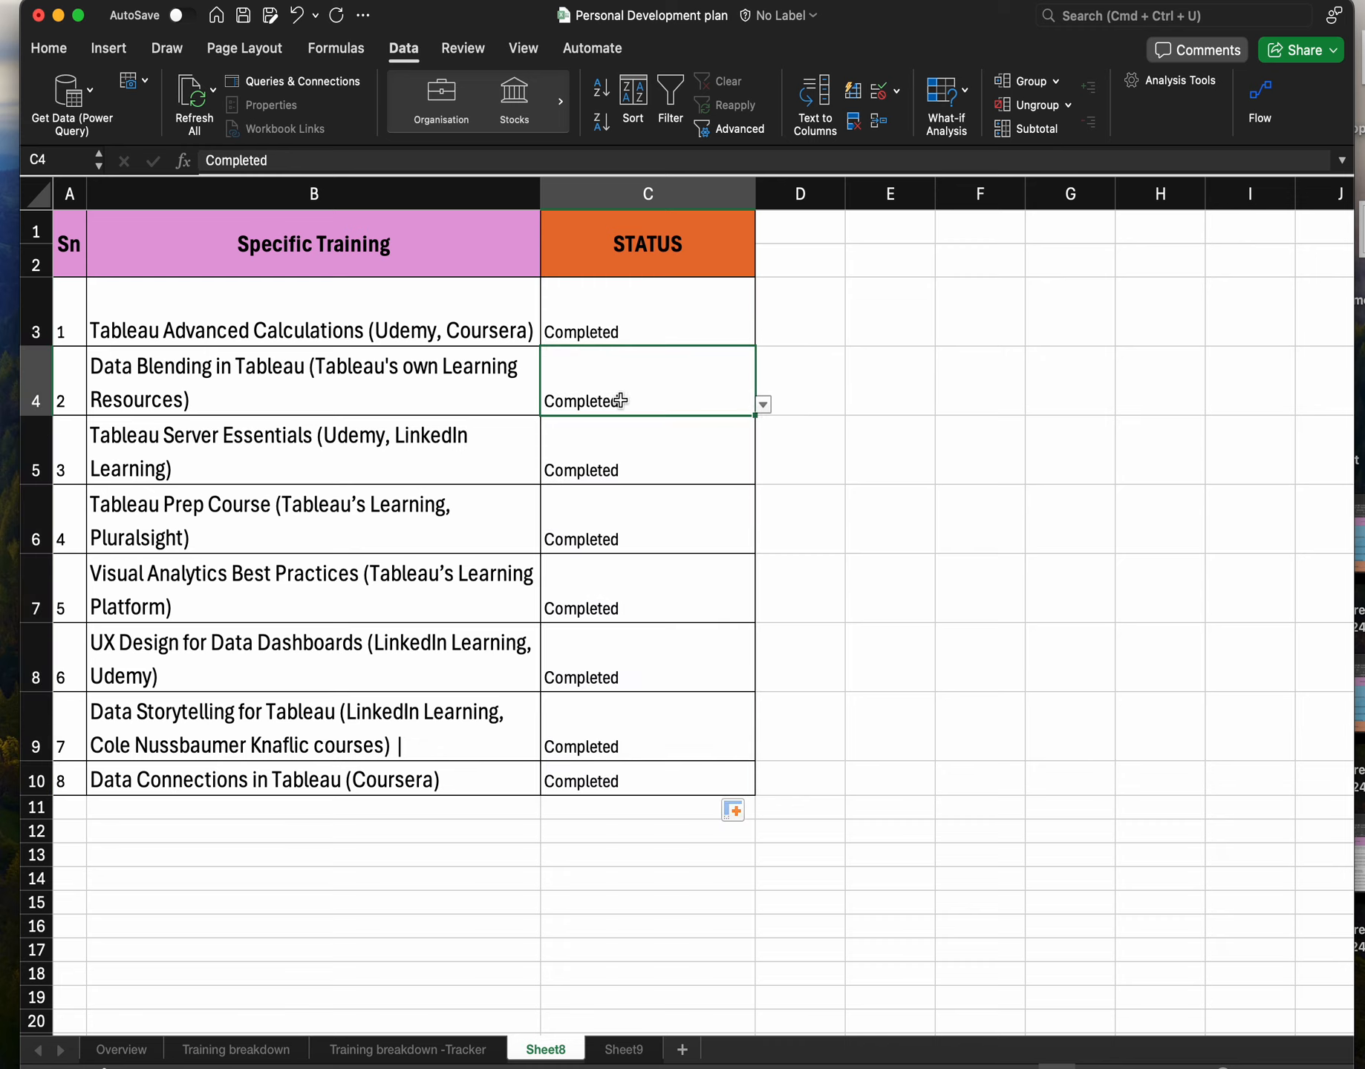
left_click(763, 405)
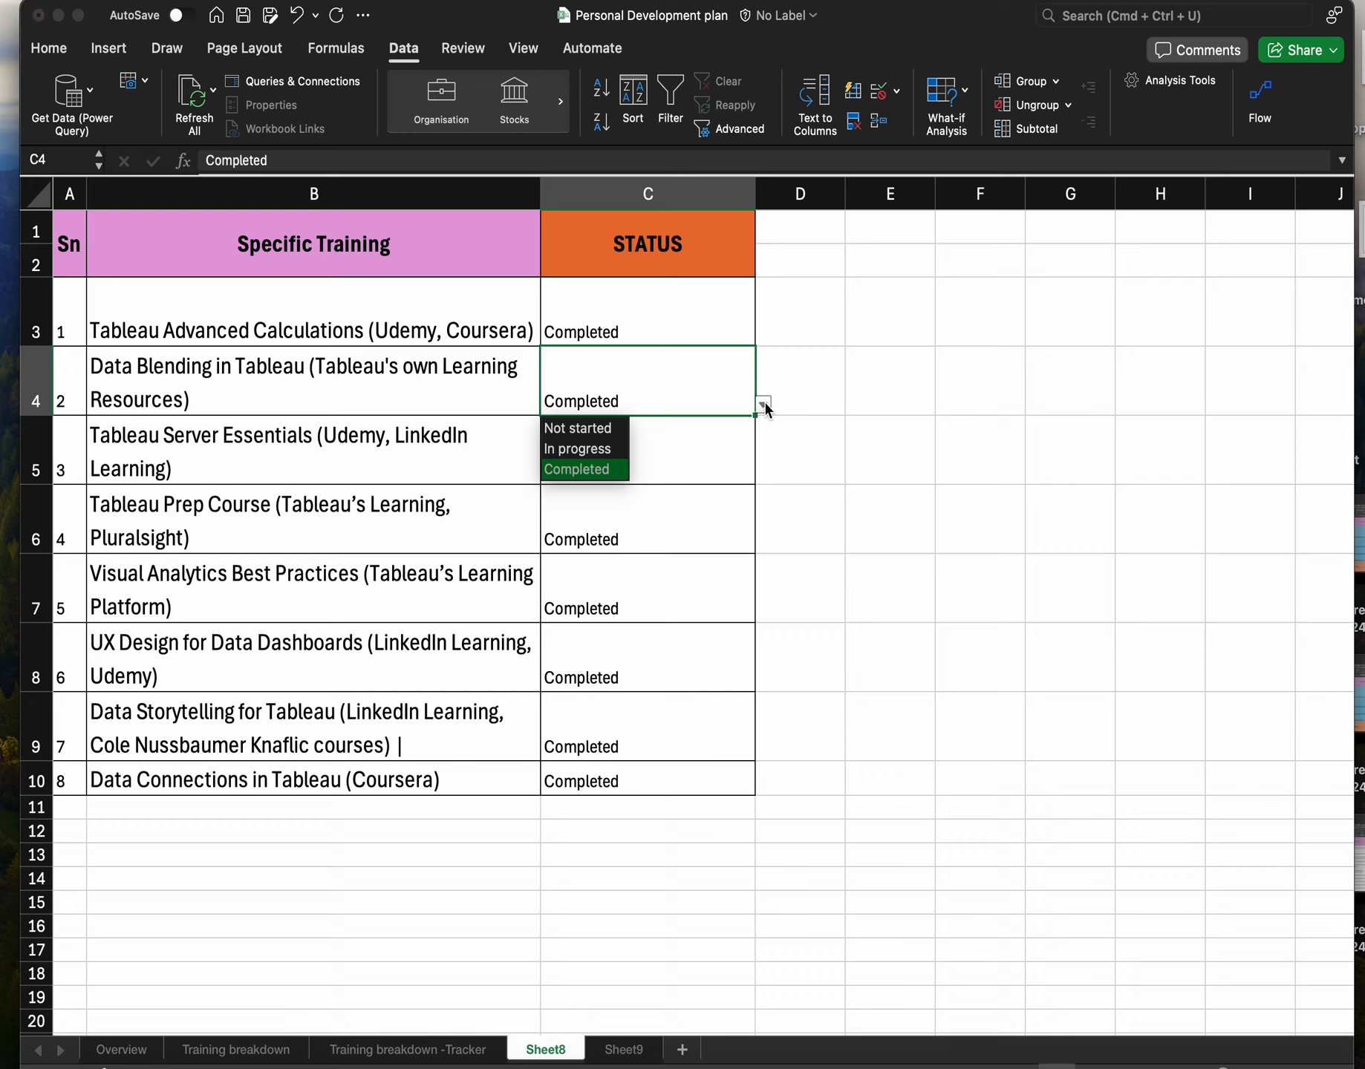
left_click(589, 429)
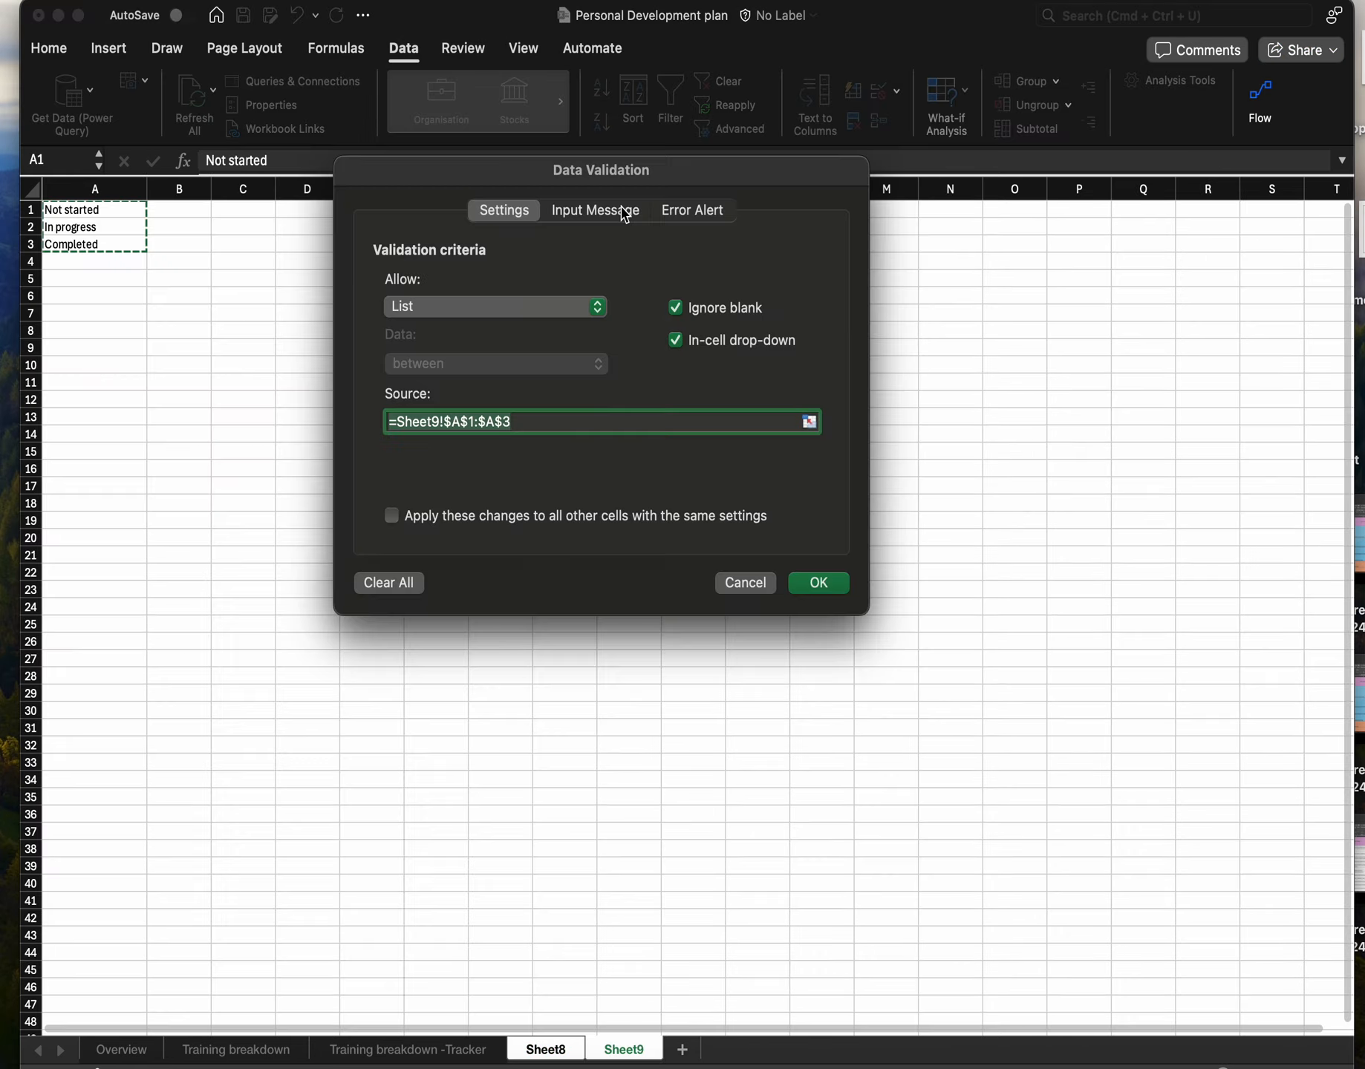
Give C3's validation an input message titled Welcome to Datacruise.
left_click(624, 210)
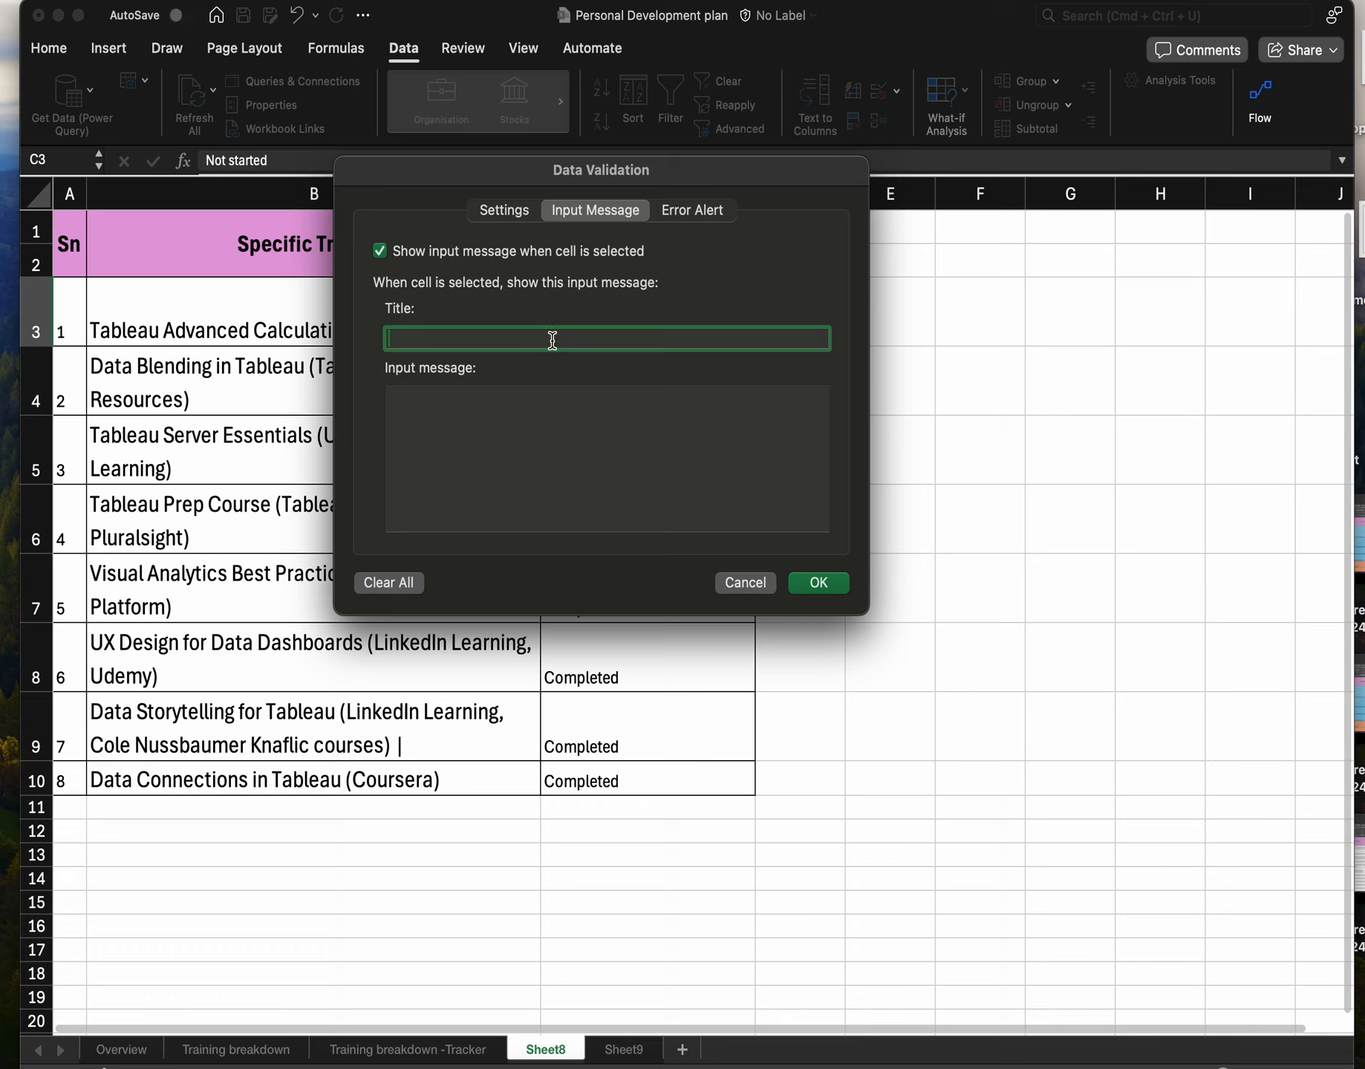
type("Welcome to Datacruise")
left_click(817, 582)
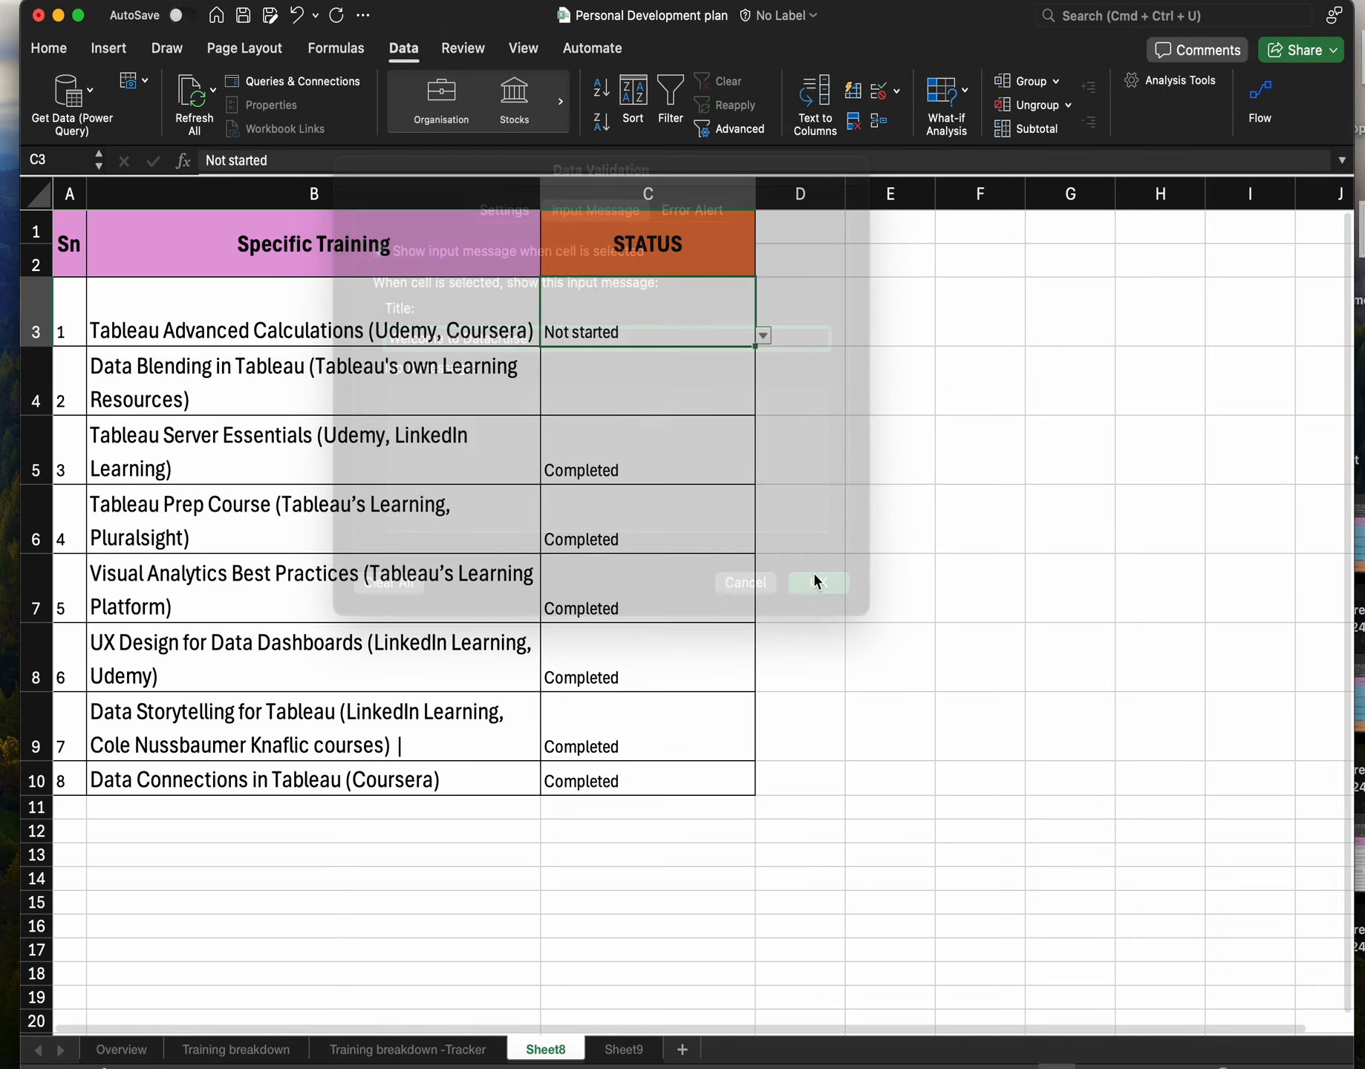
Reopen C3's Data Validation and set the input message text to Welcome to Datacruise as well.
left_click(697, 397)
left_click(698, 334)
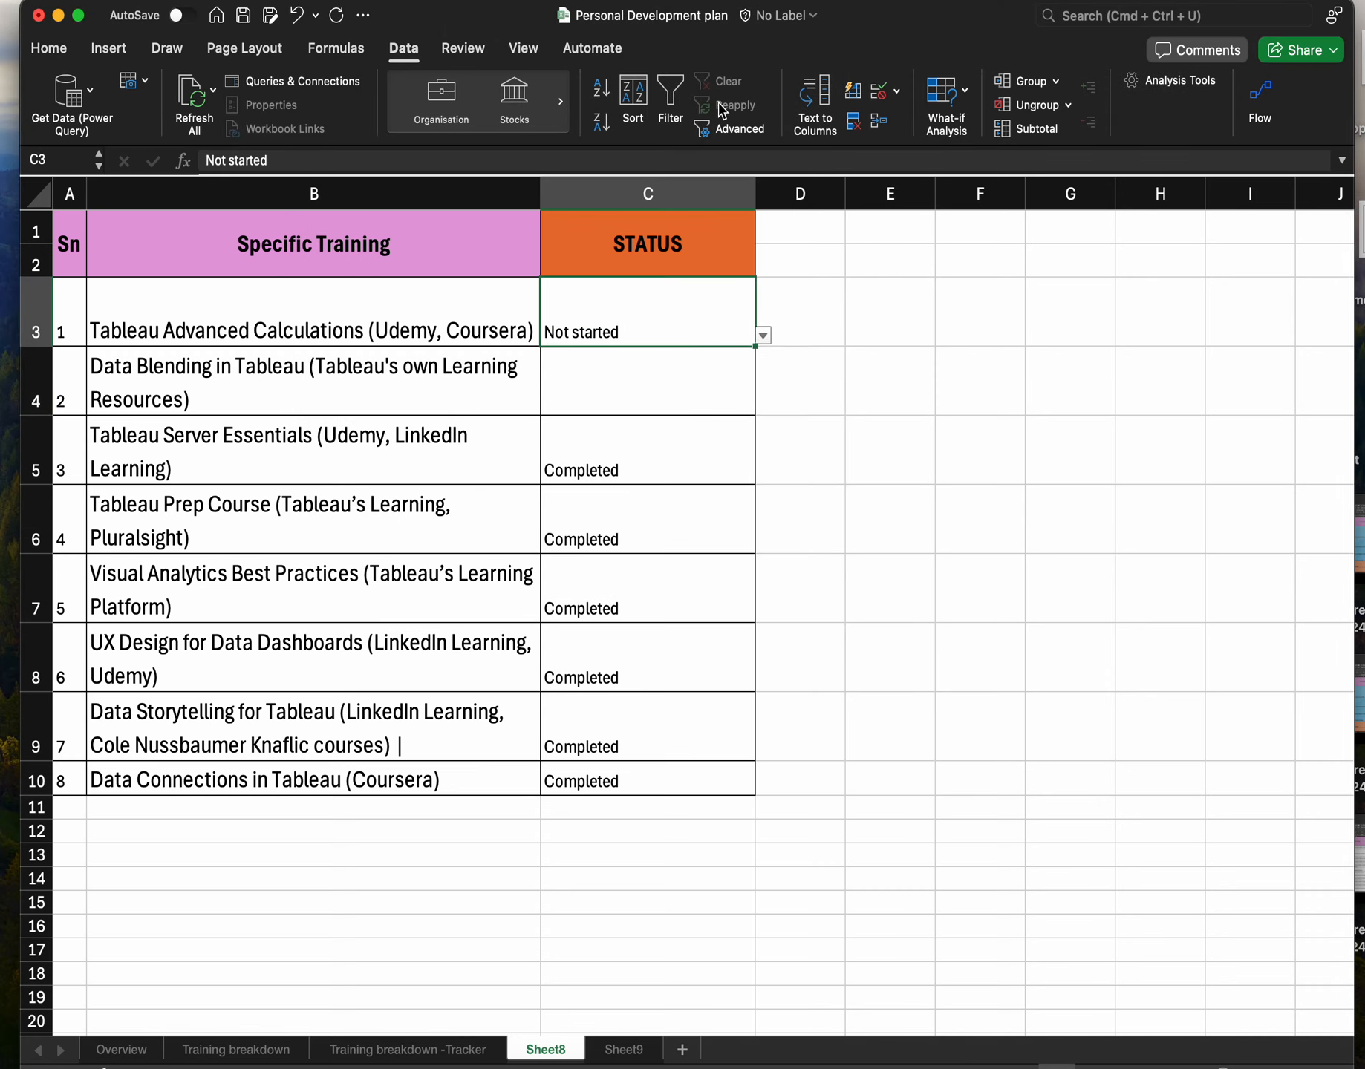
left_click(899, 95)
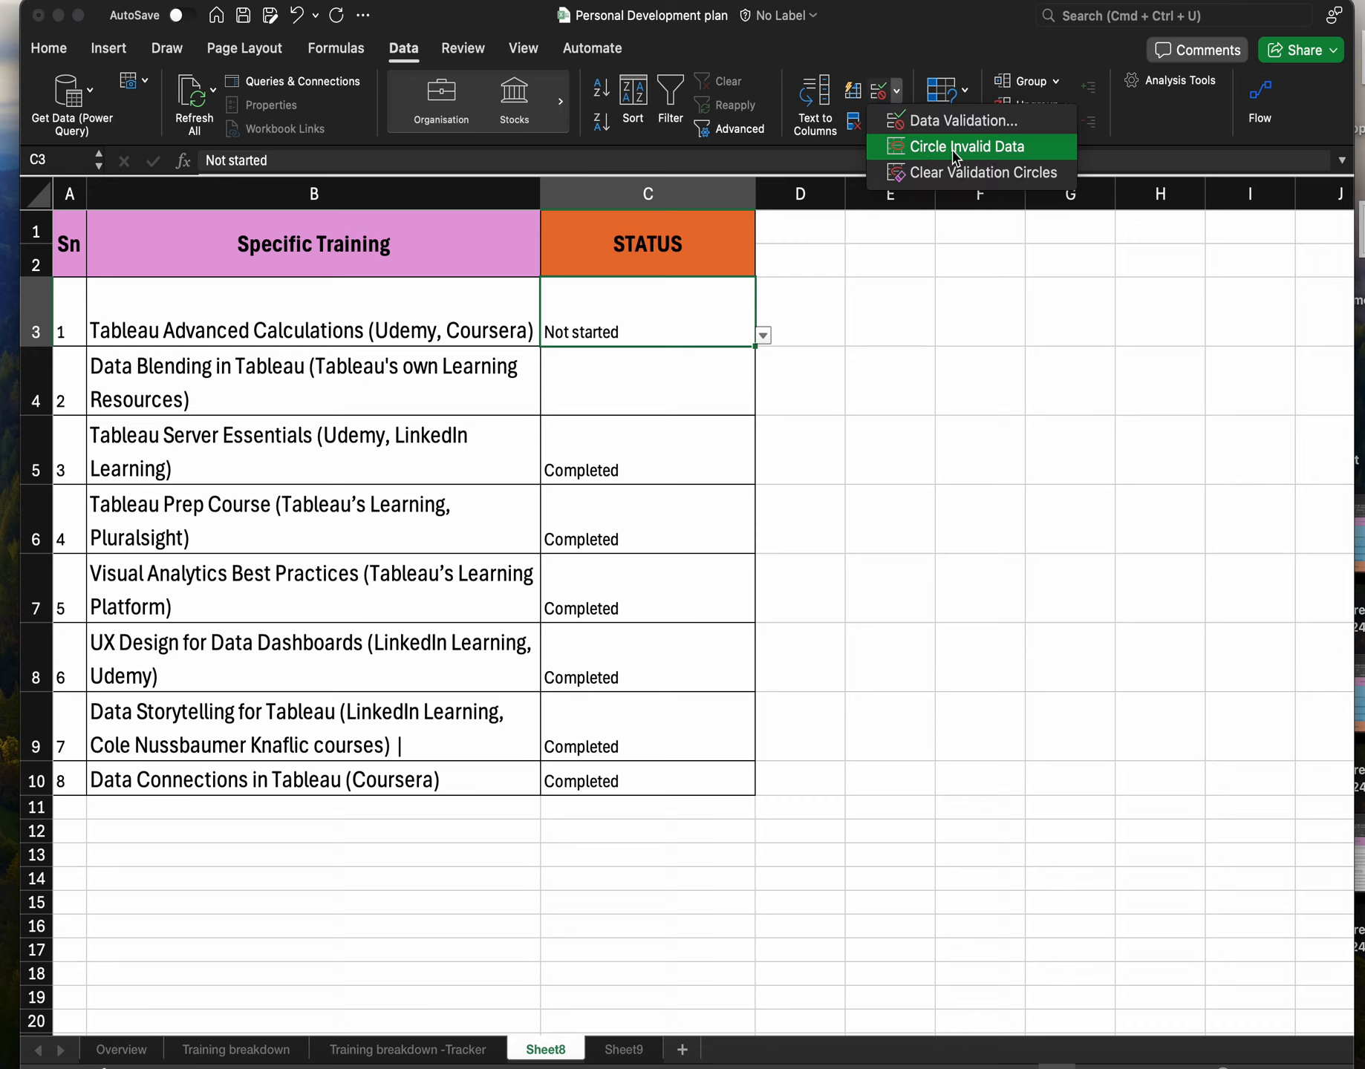
left_click(962, 126)
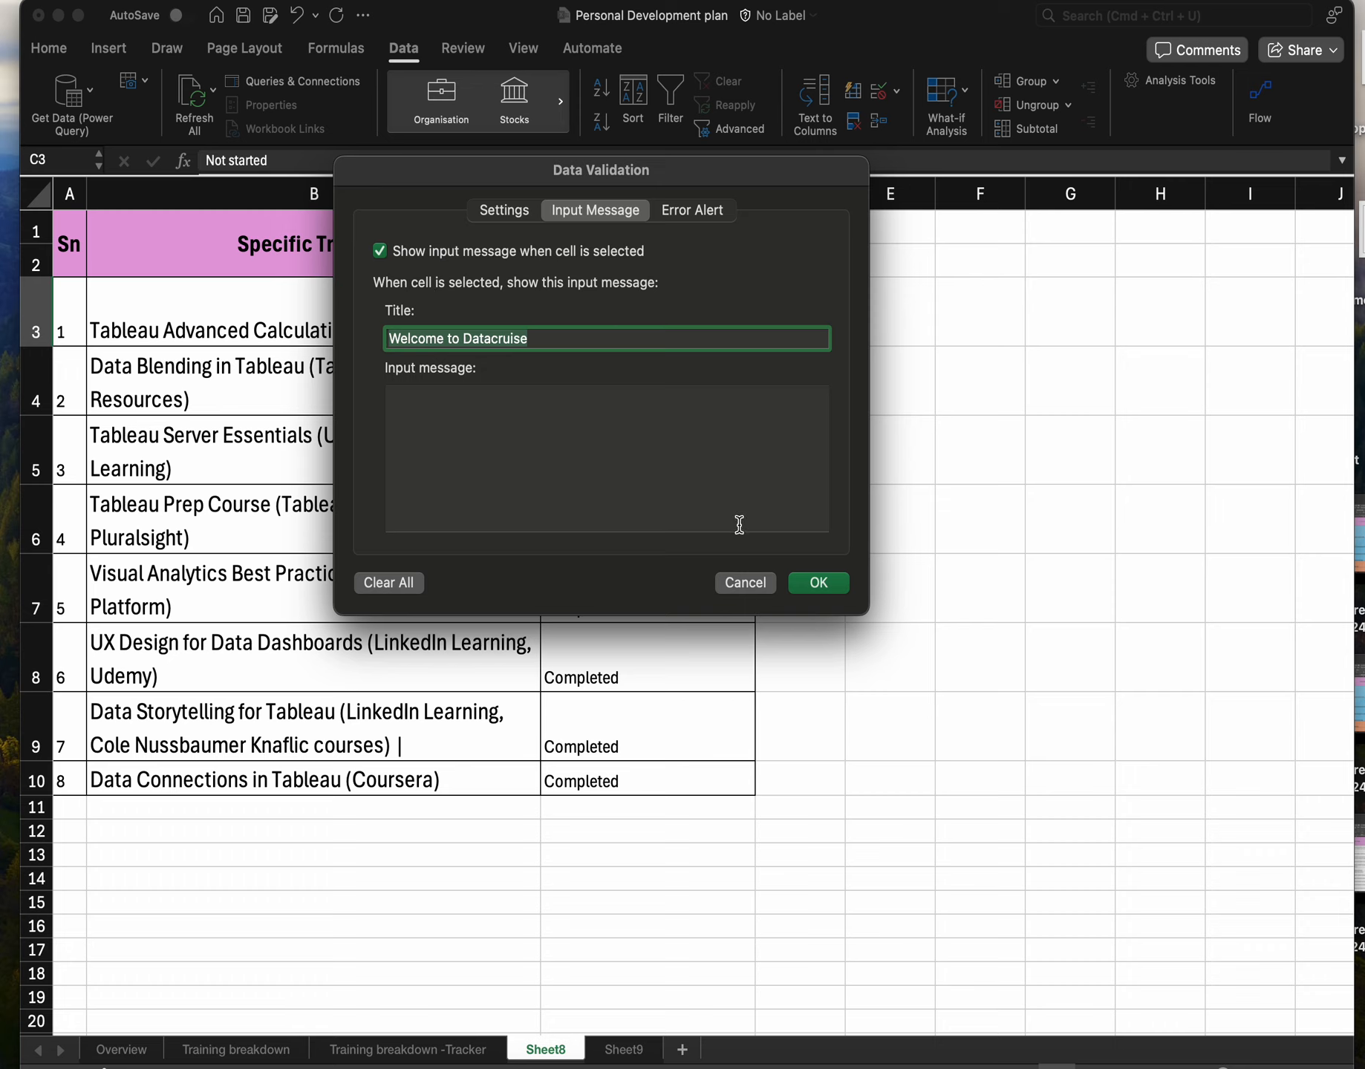
left_click_drag(546, 337, 384, 338)
key("super+c")
left_click(431, 449)
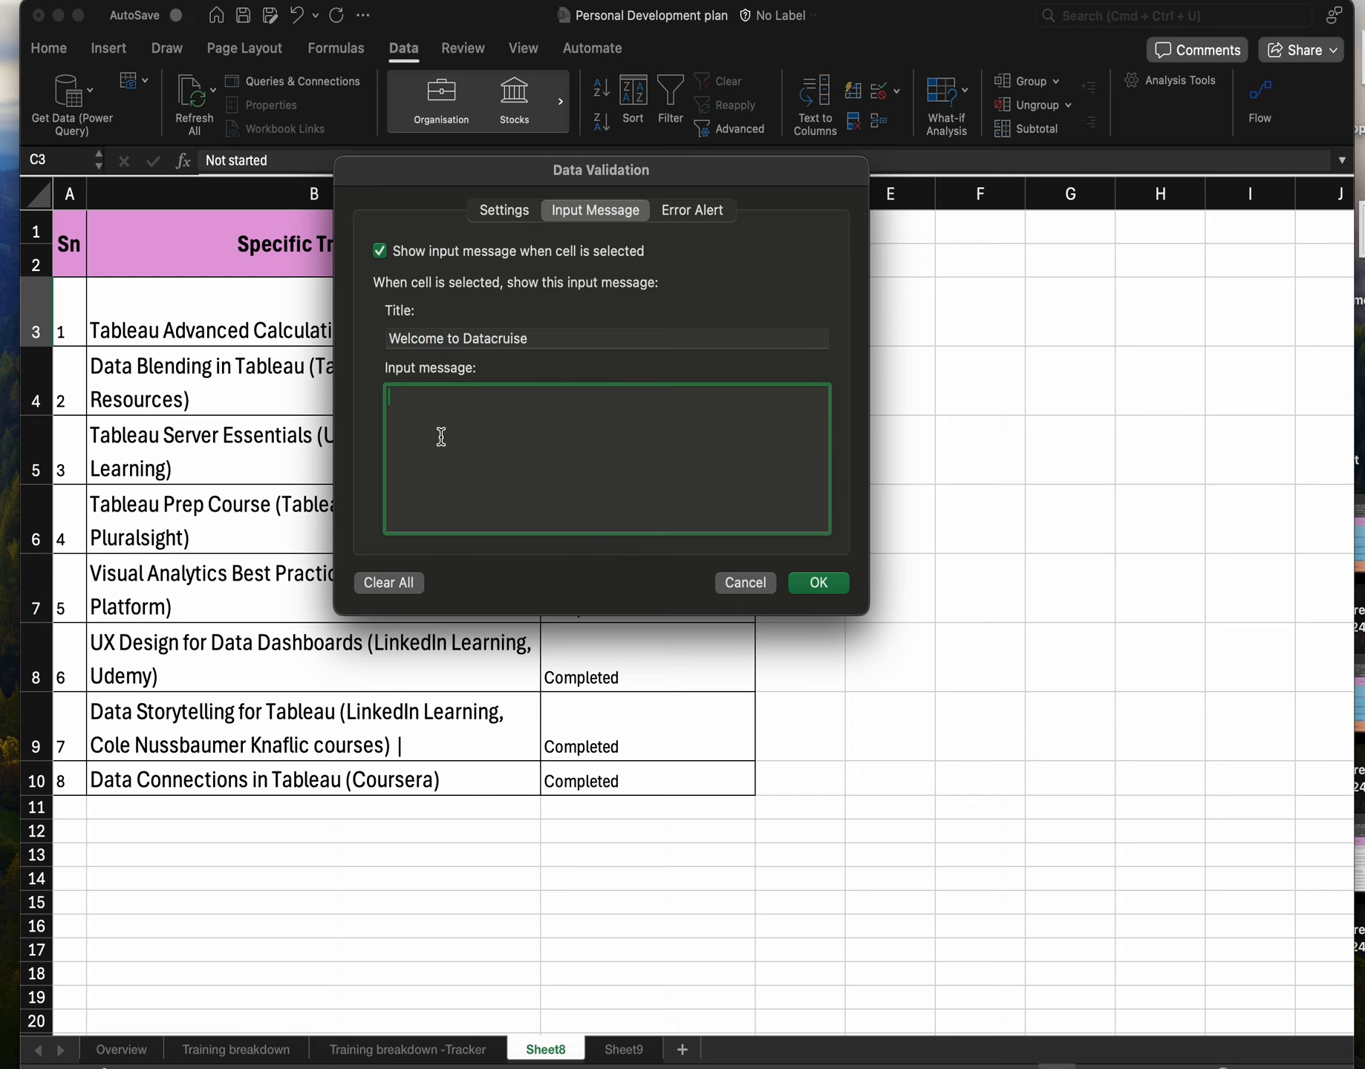
key("super+v")
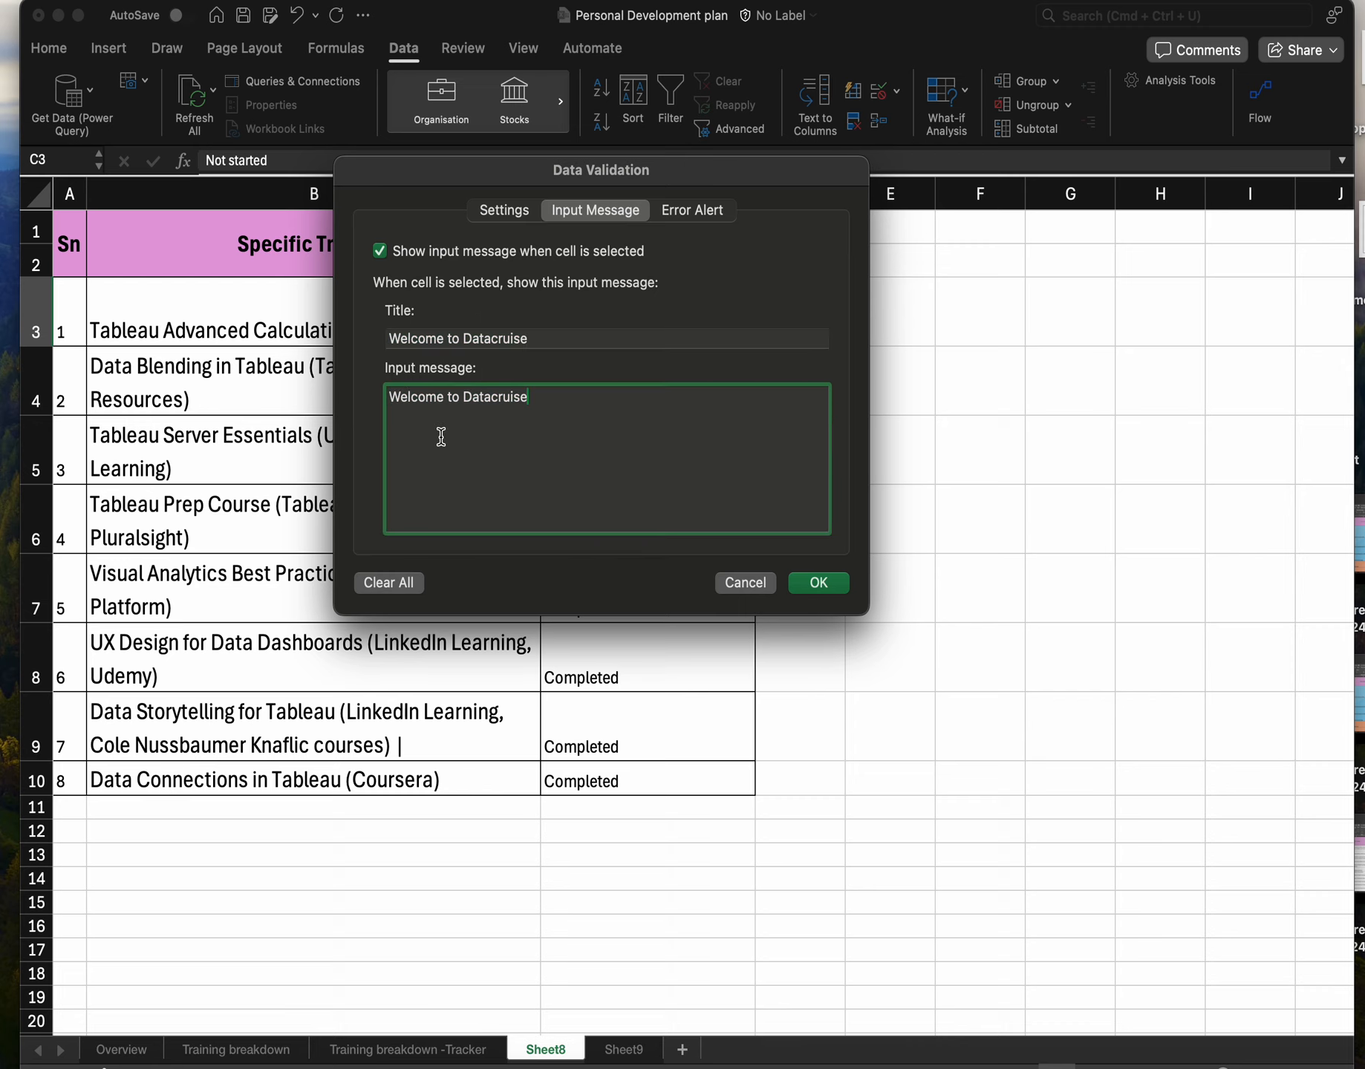
left_click(818, 582)
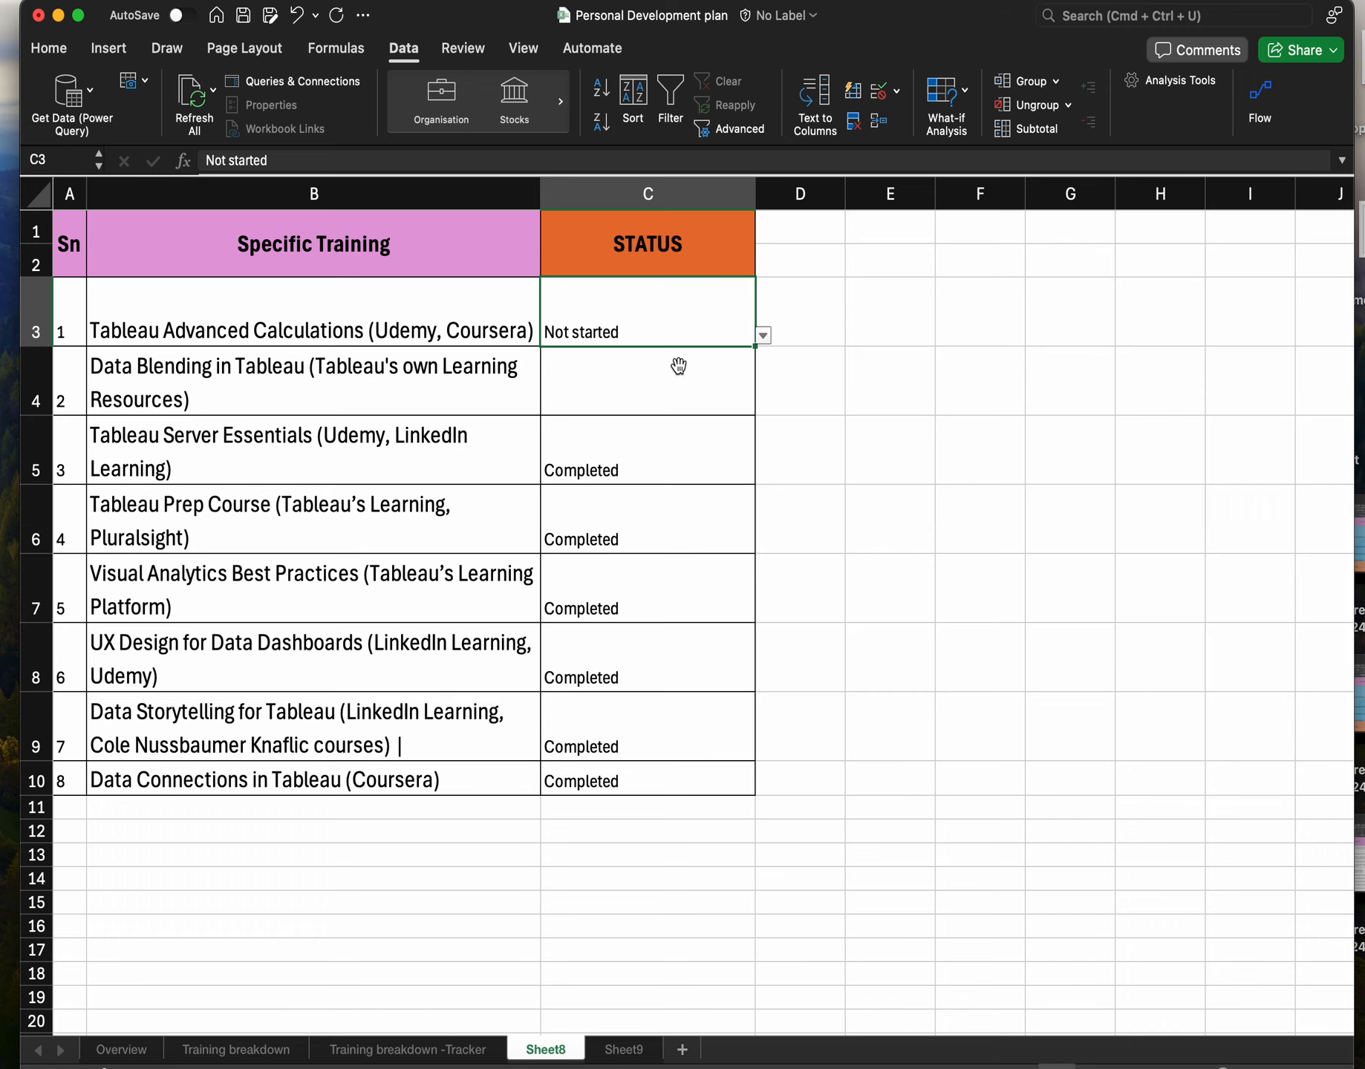
Copy C3's Not started status and its validation down the STATUS column through C10.
left_click(678, 394)
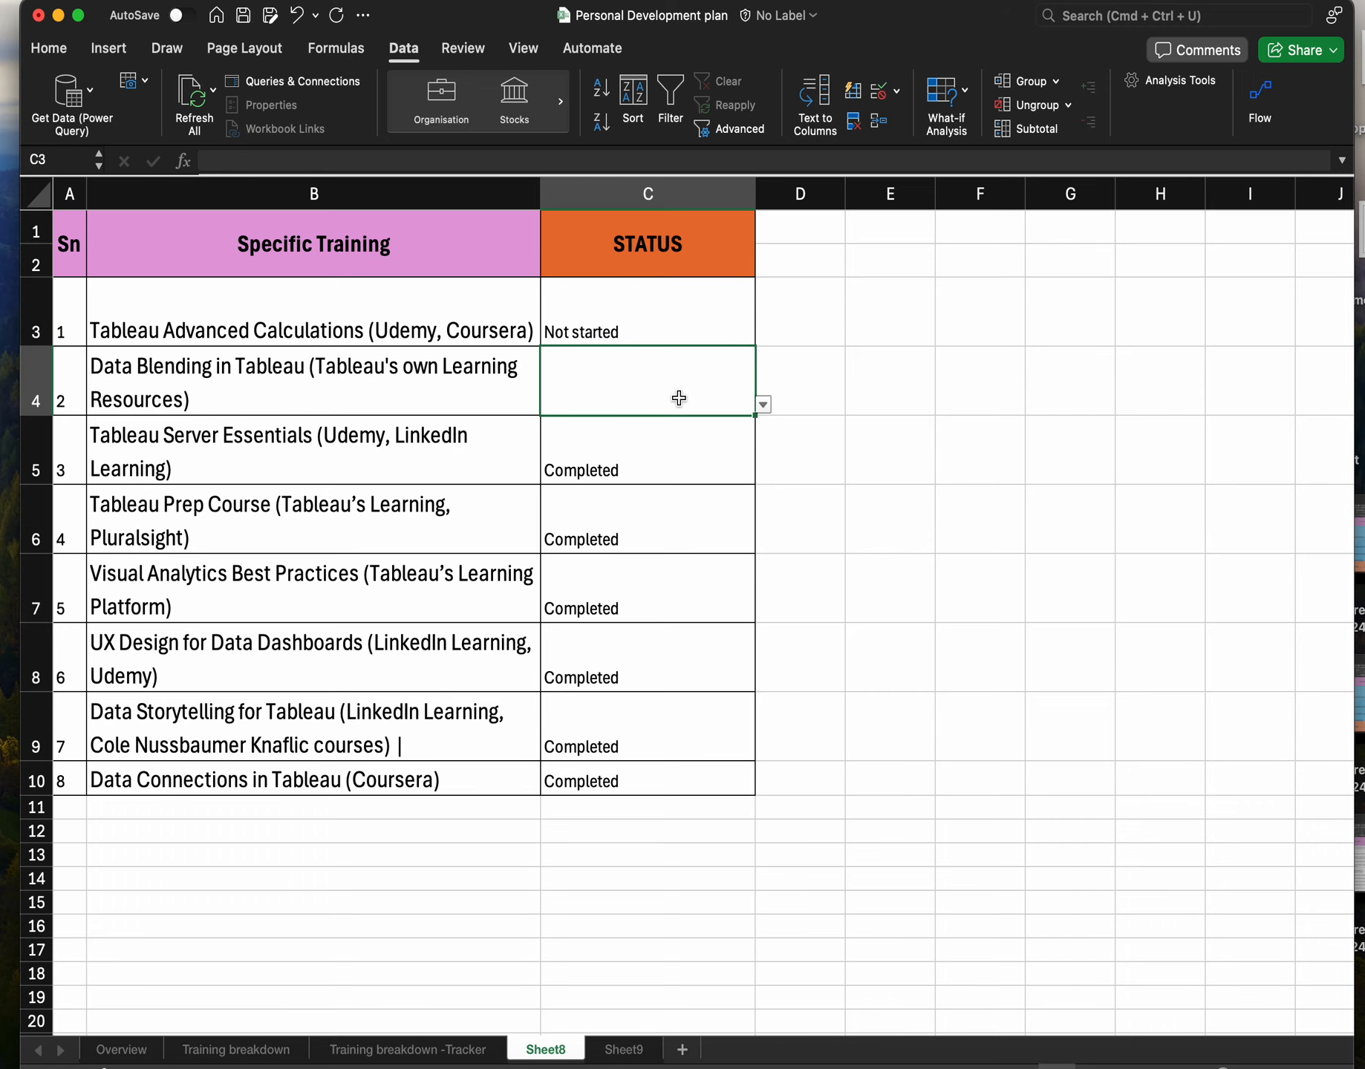
left_click(667, 317)
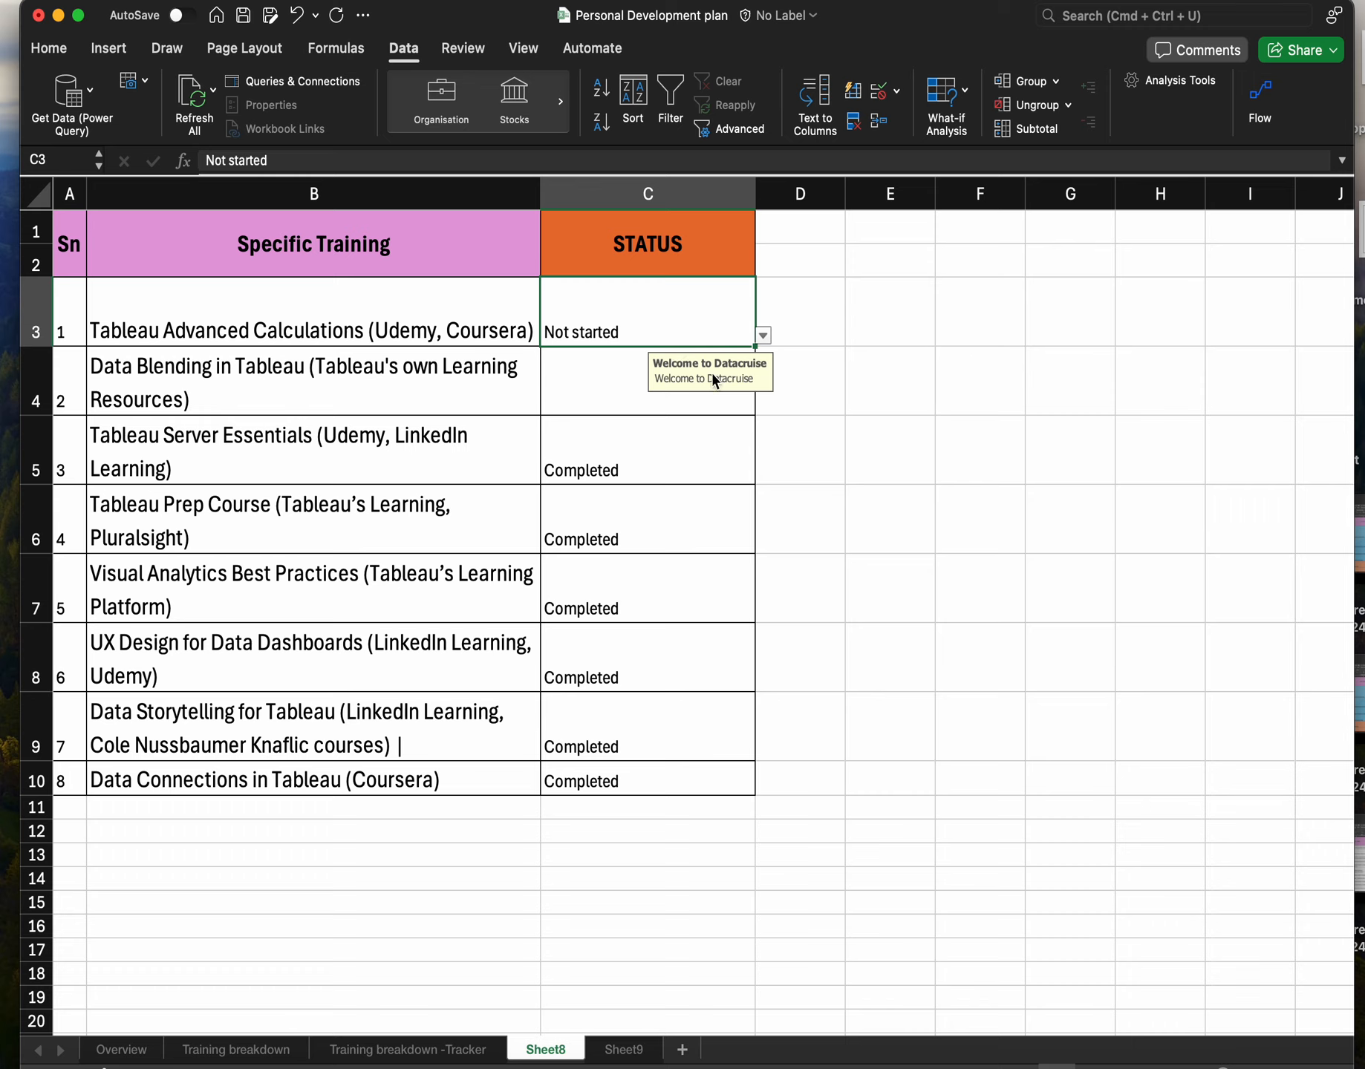
left_click(605, 397)
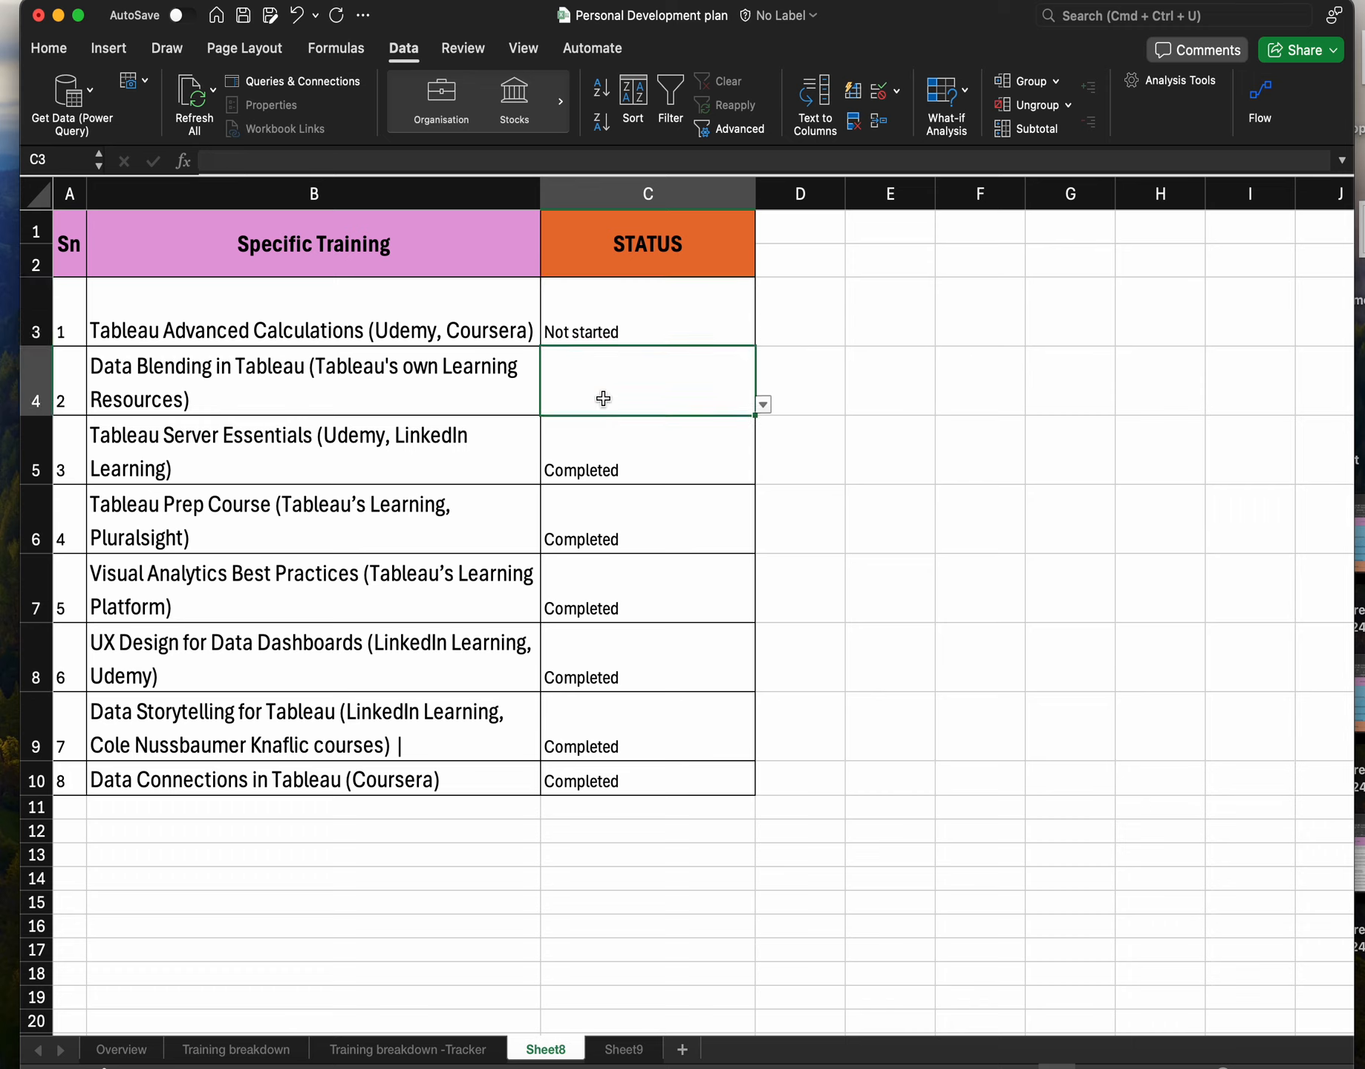
left_click(653, 321)
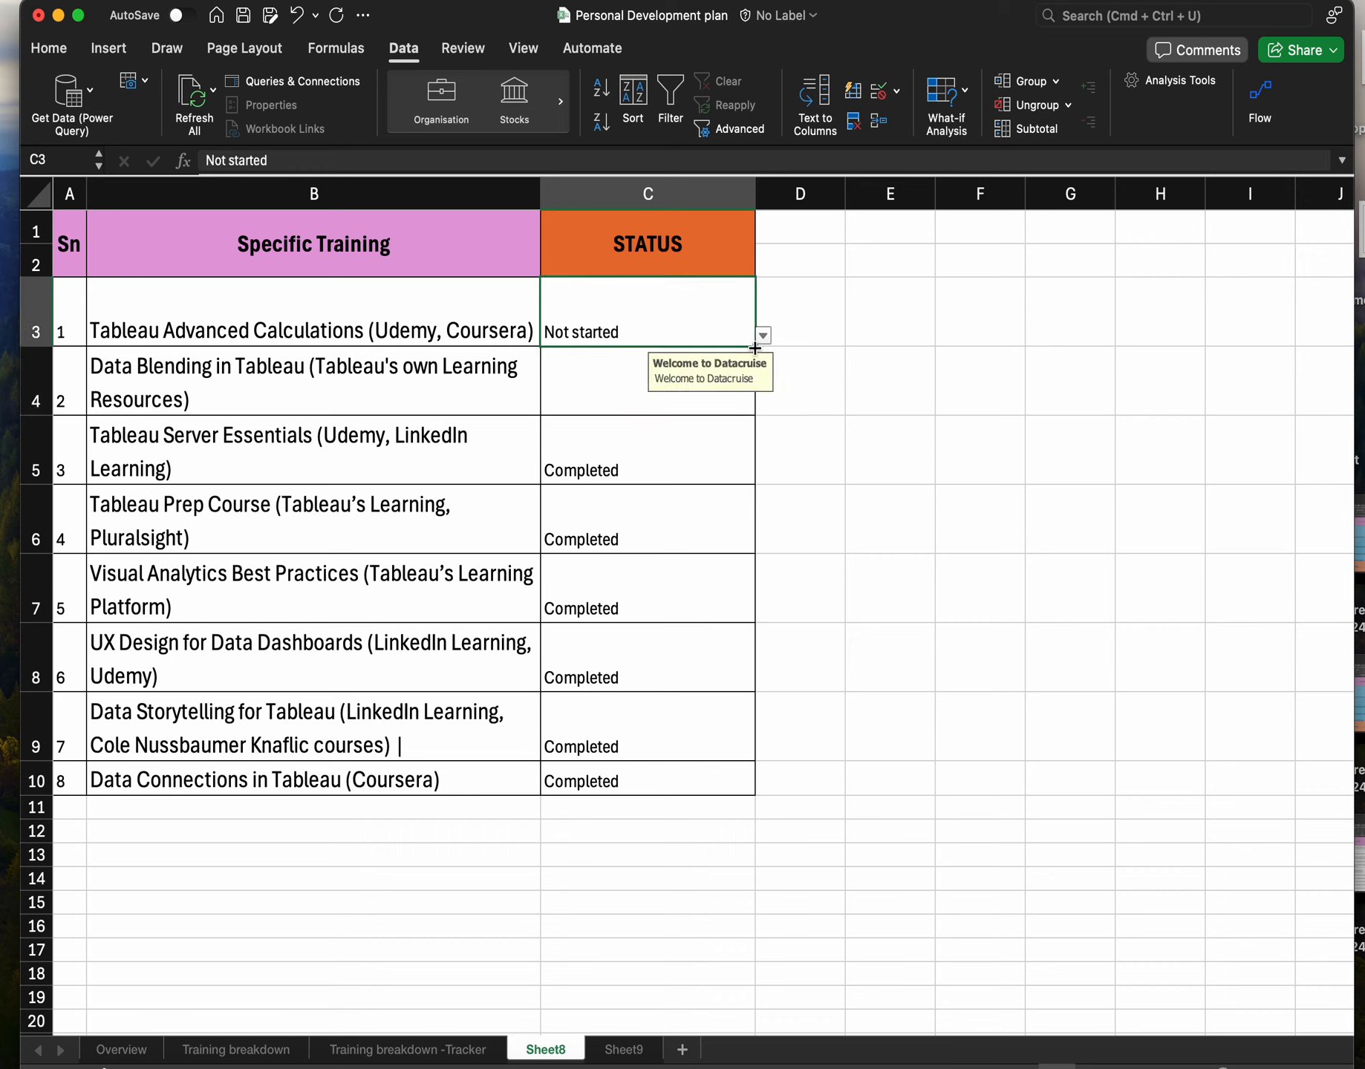
left_click_drag(755, 348, 732, 777)
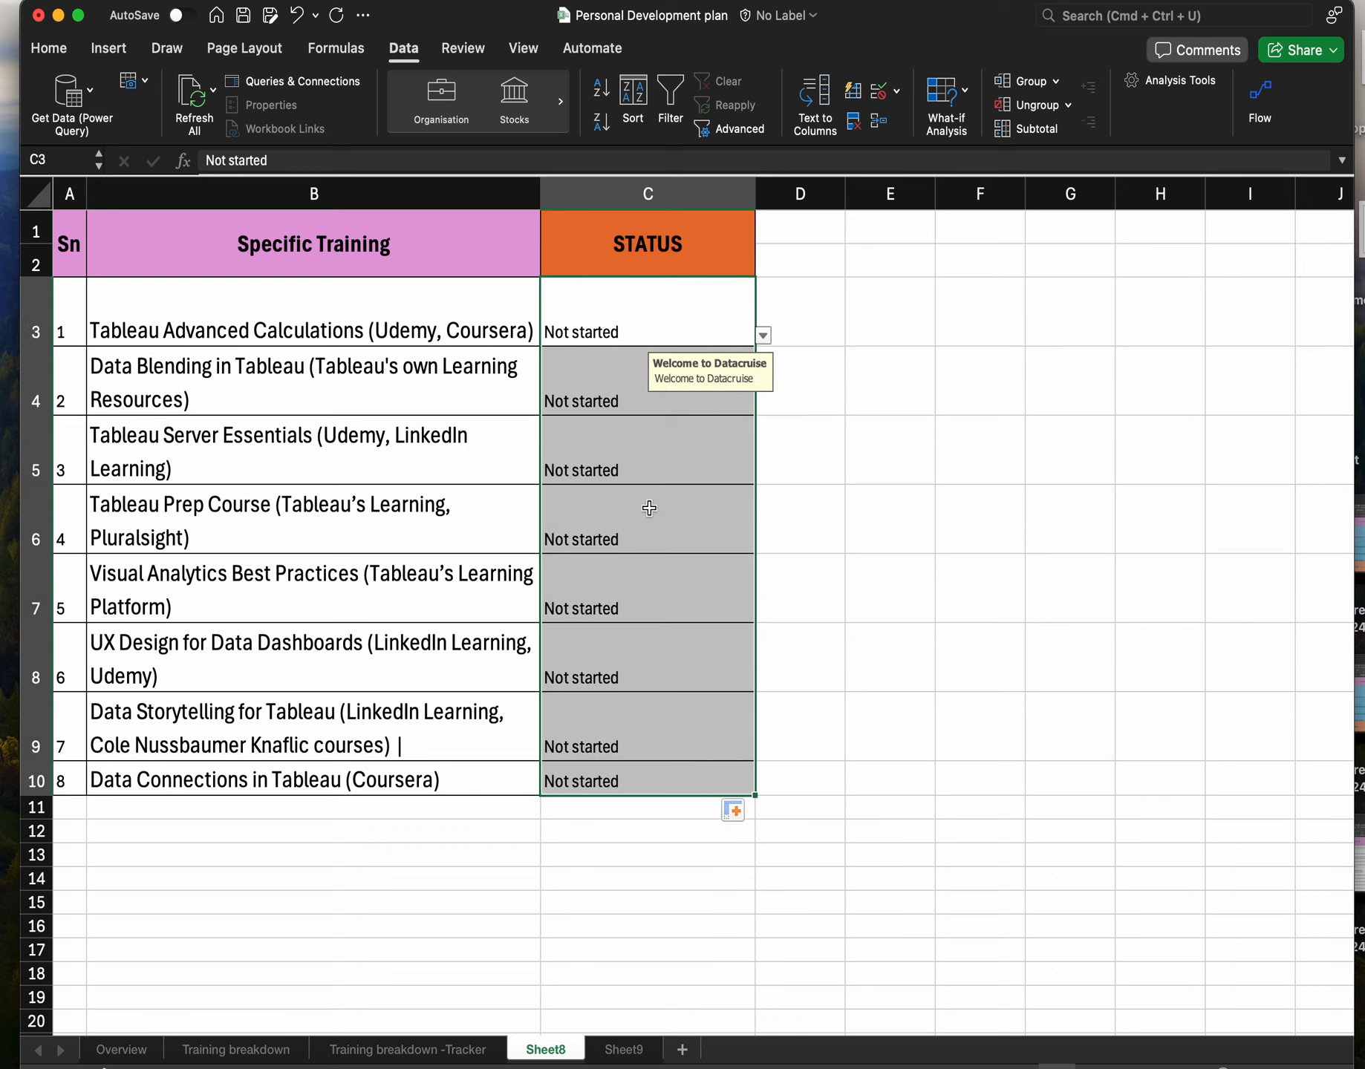
Give C3's validation a Stop error alert titled Wrong Number.
left_click(627, 325)
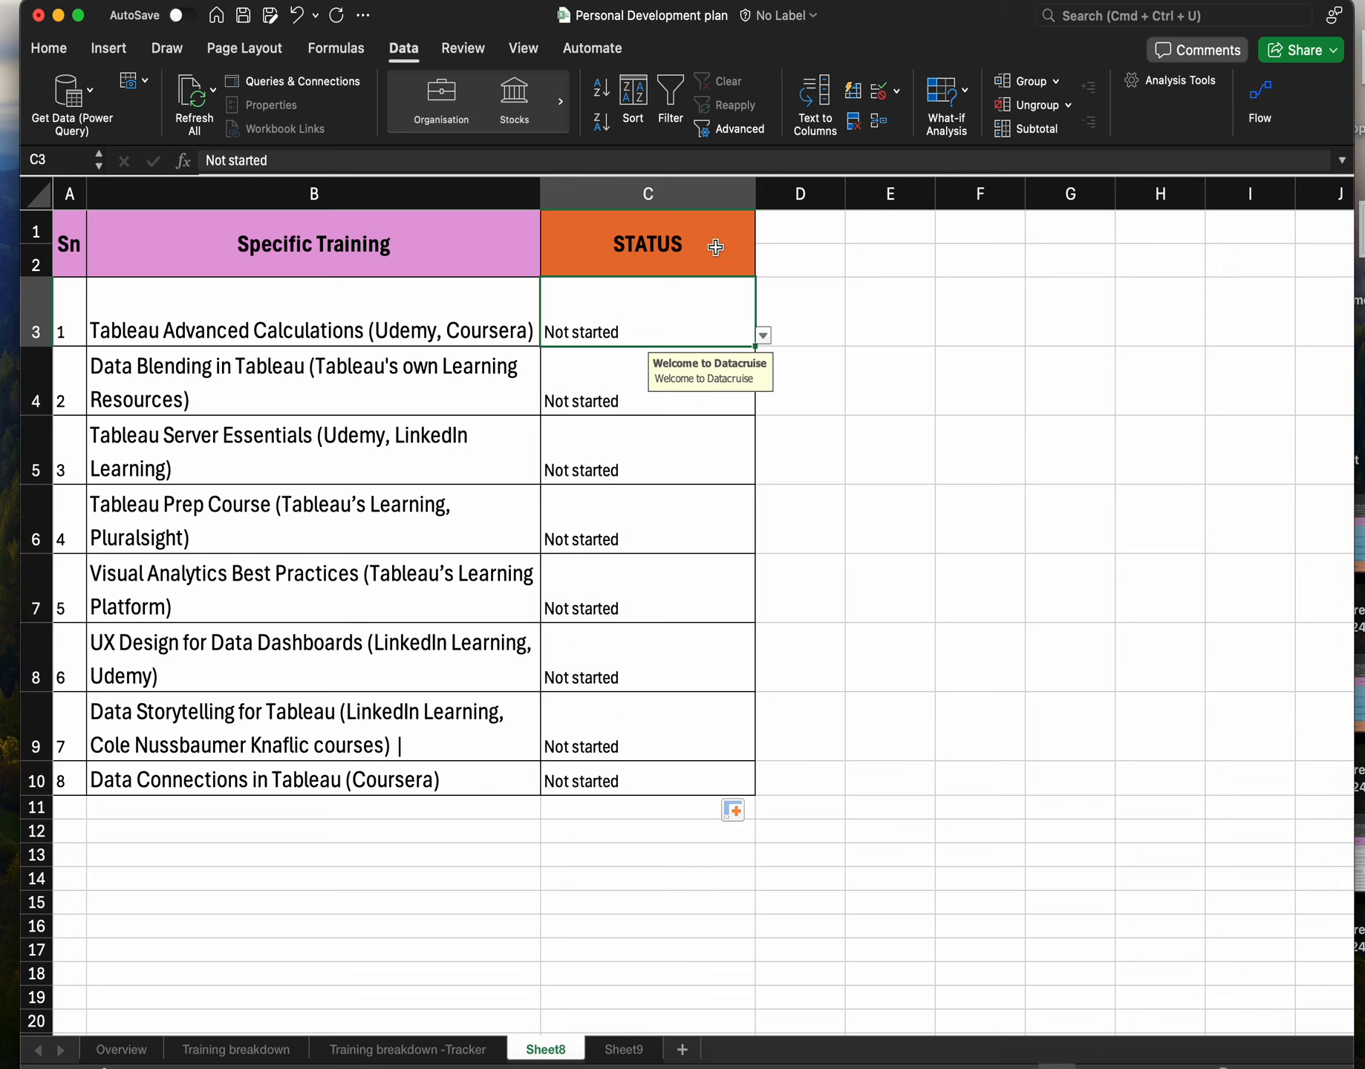
left_click(879, 91)
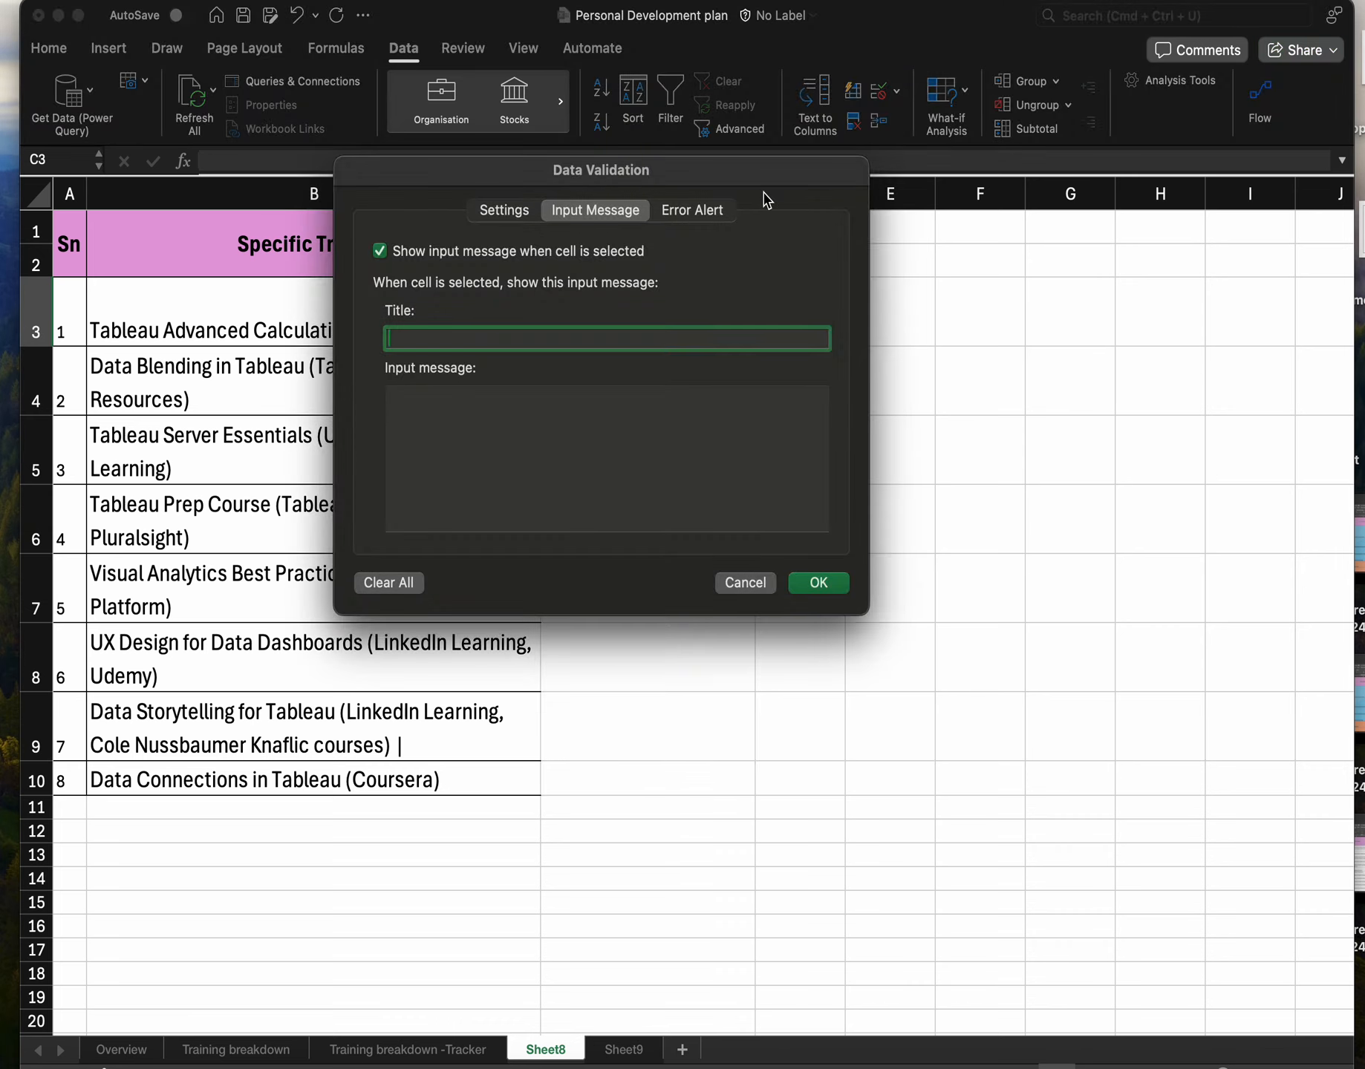
left_click(687, 211)
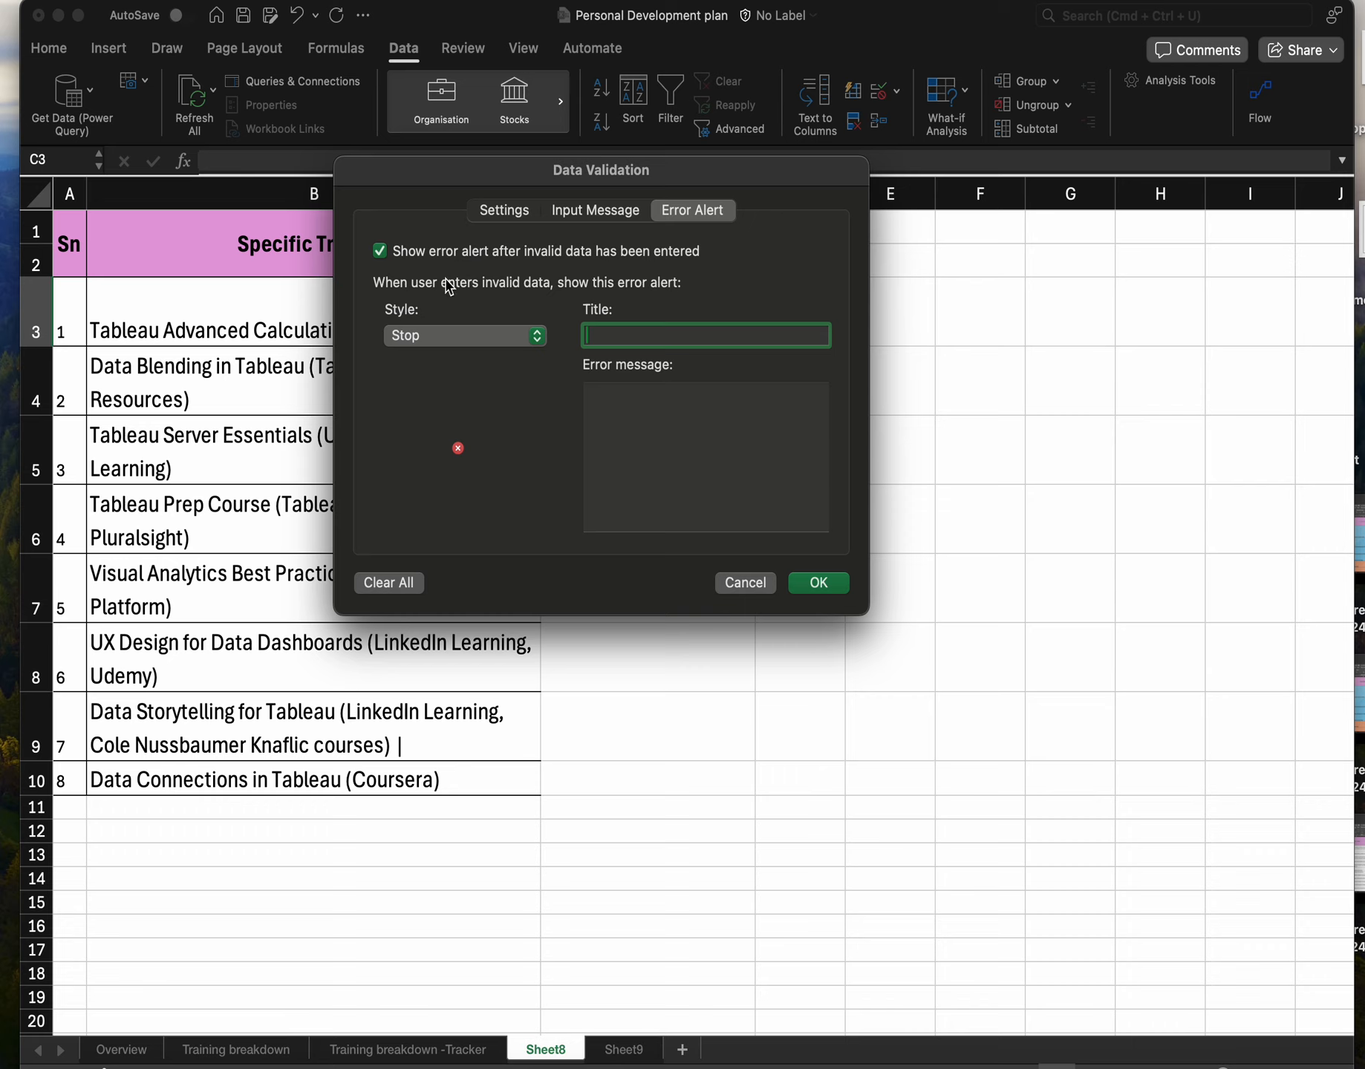
left_click(527, 339)
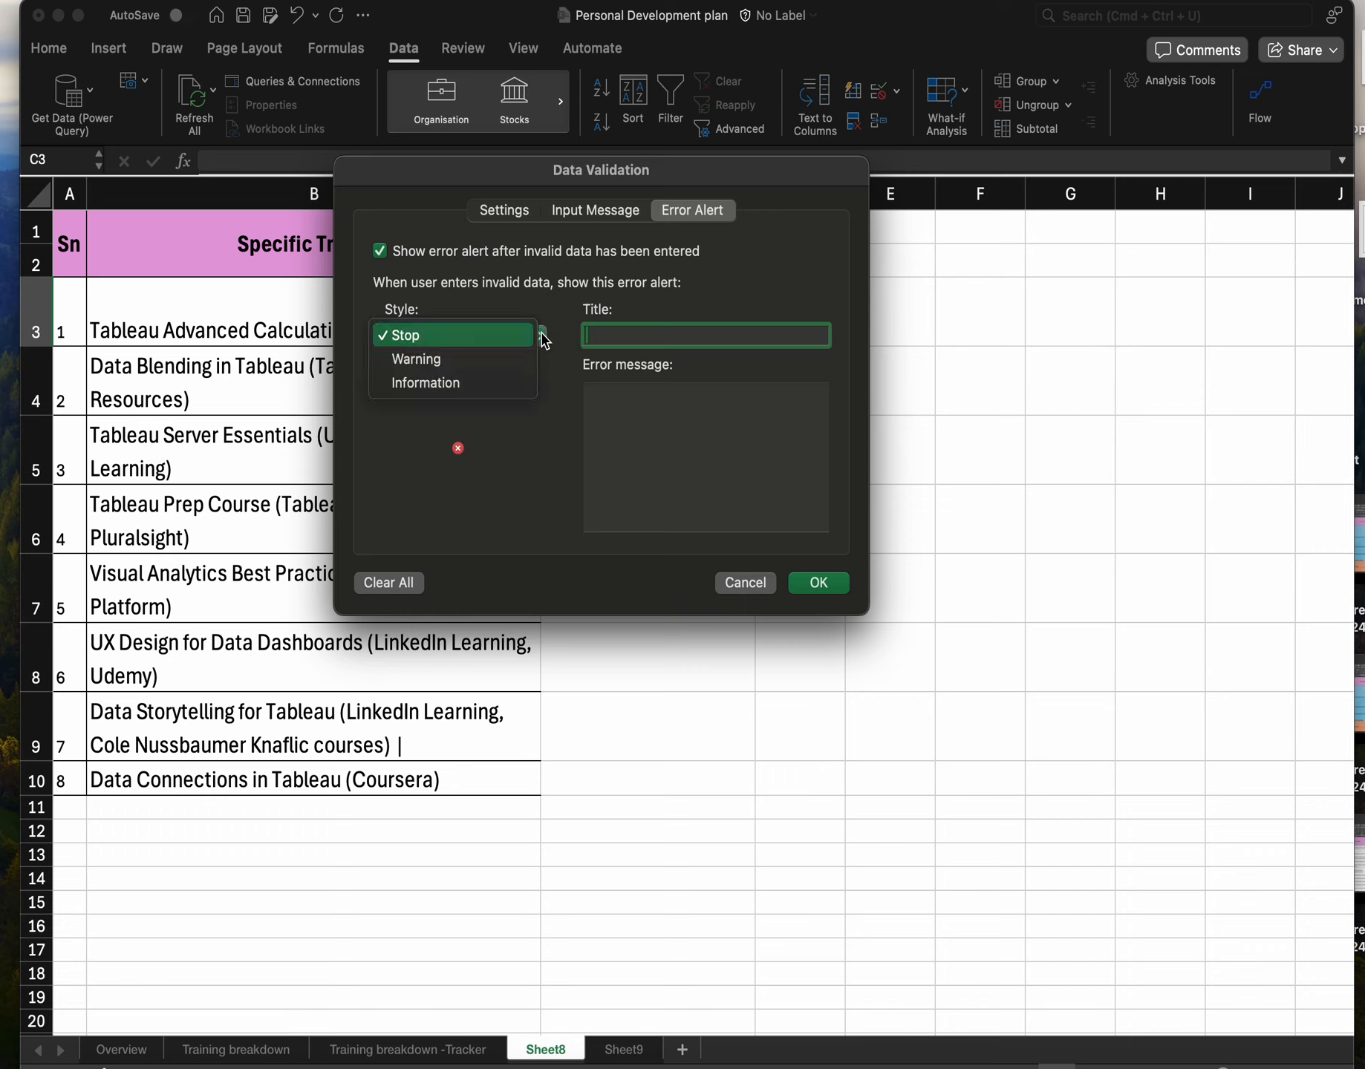
left_click(623, 435)
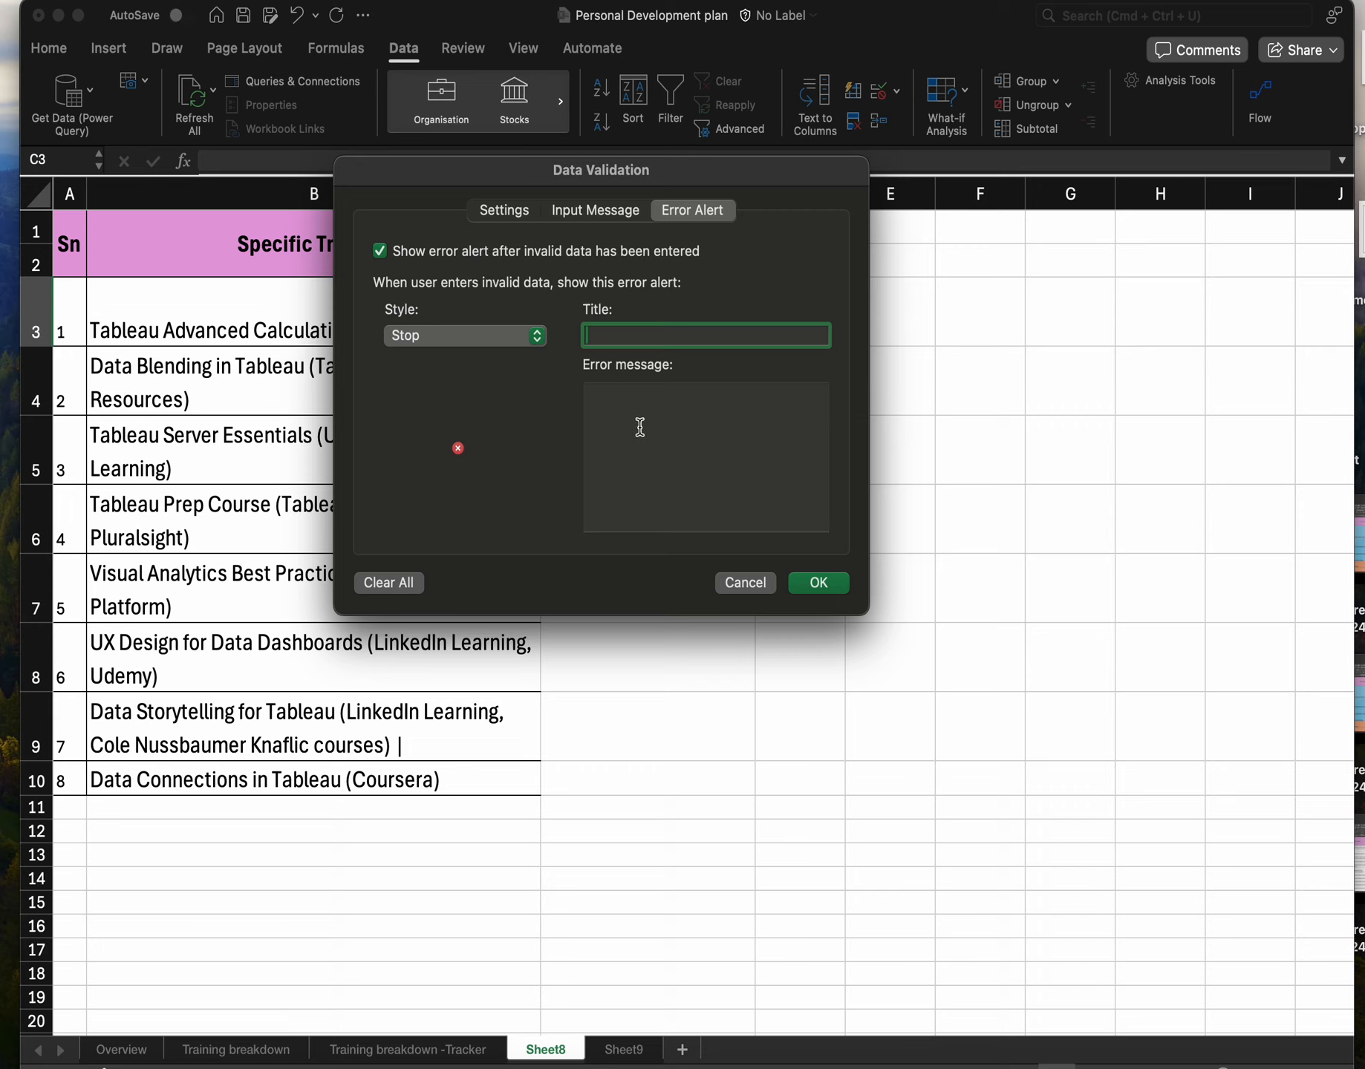
type("Wrong Number")
left_click(820, 588)
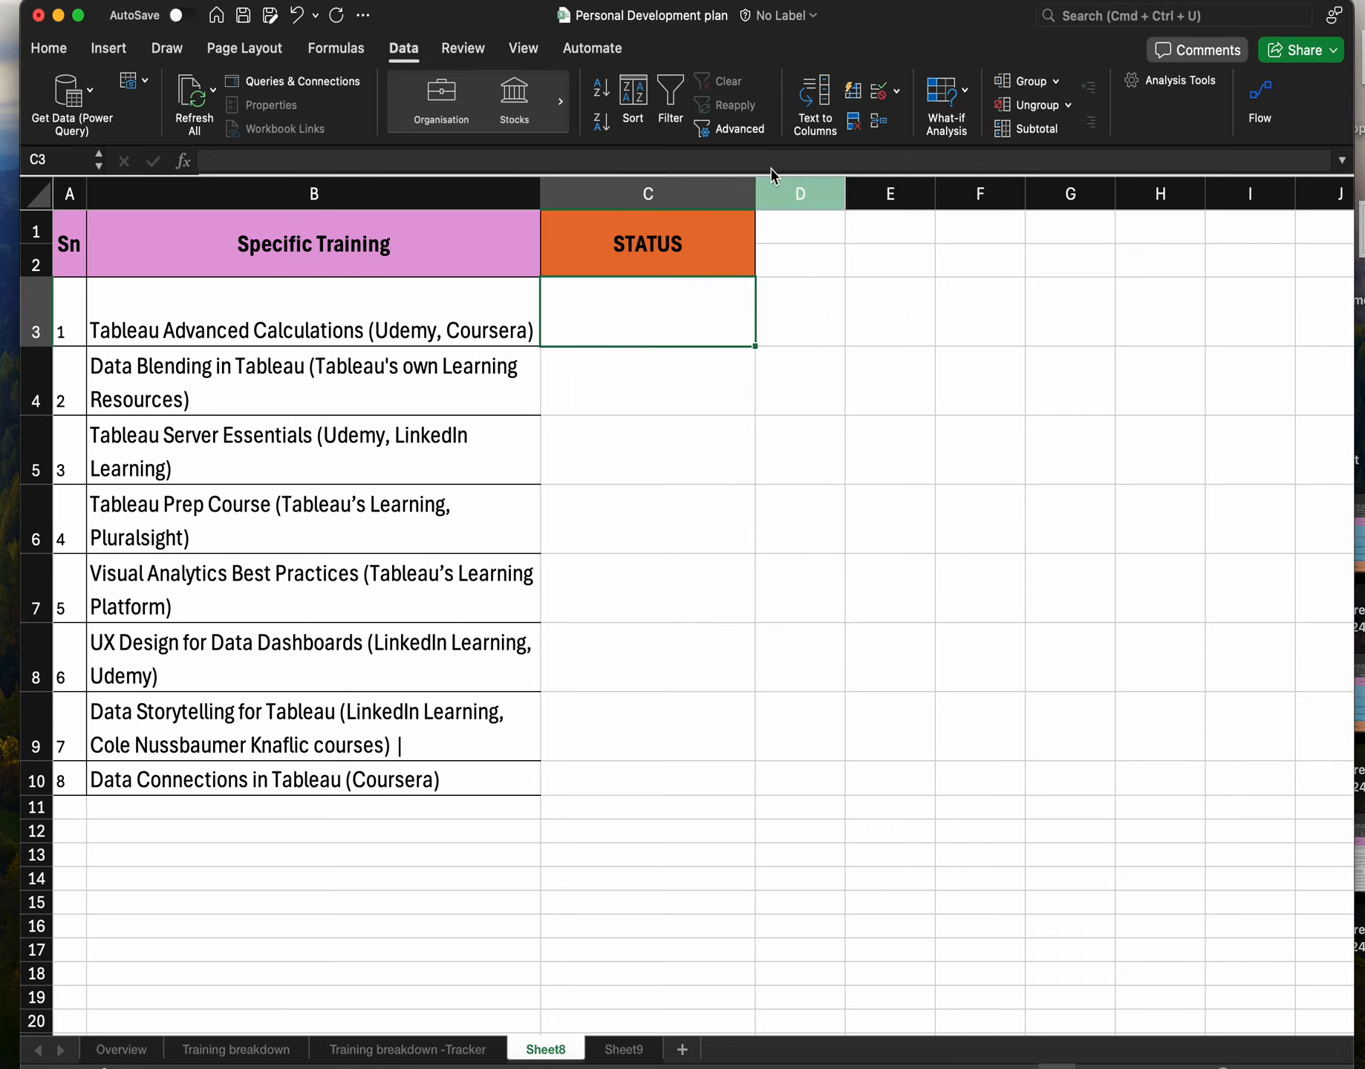
Reopen C3's Data Validation, change the error alert title to Wrong input and paste Wrong input as the error message.
left_click(864, 335)
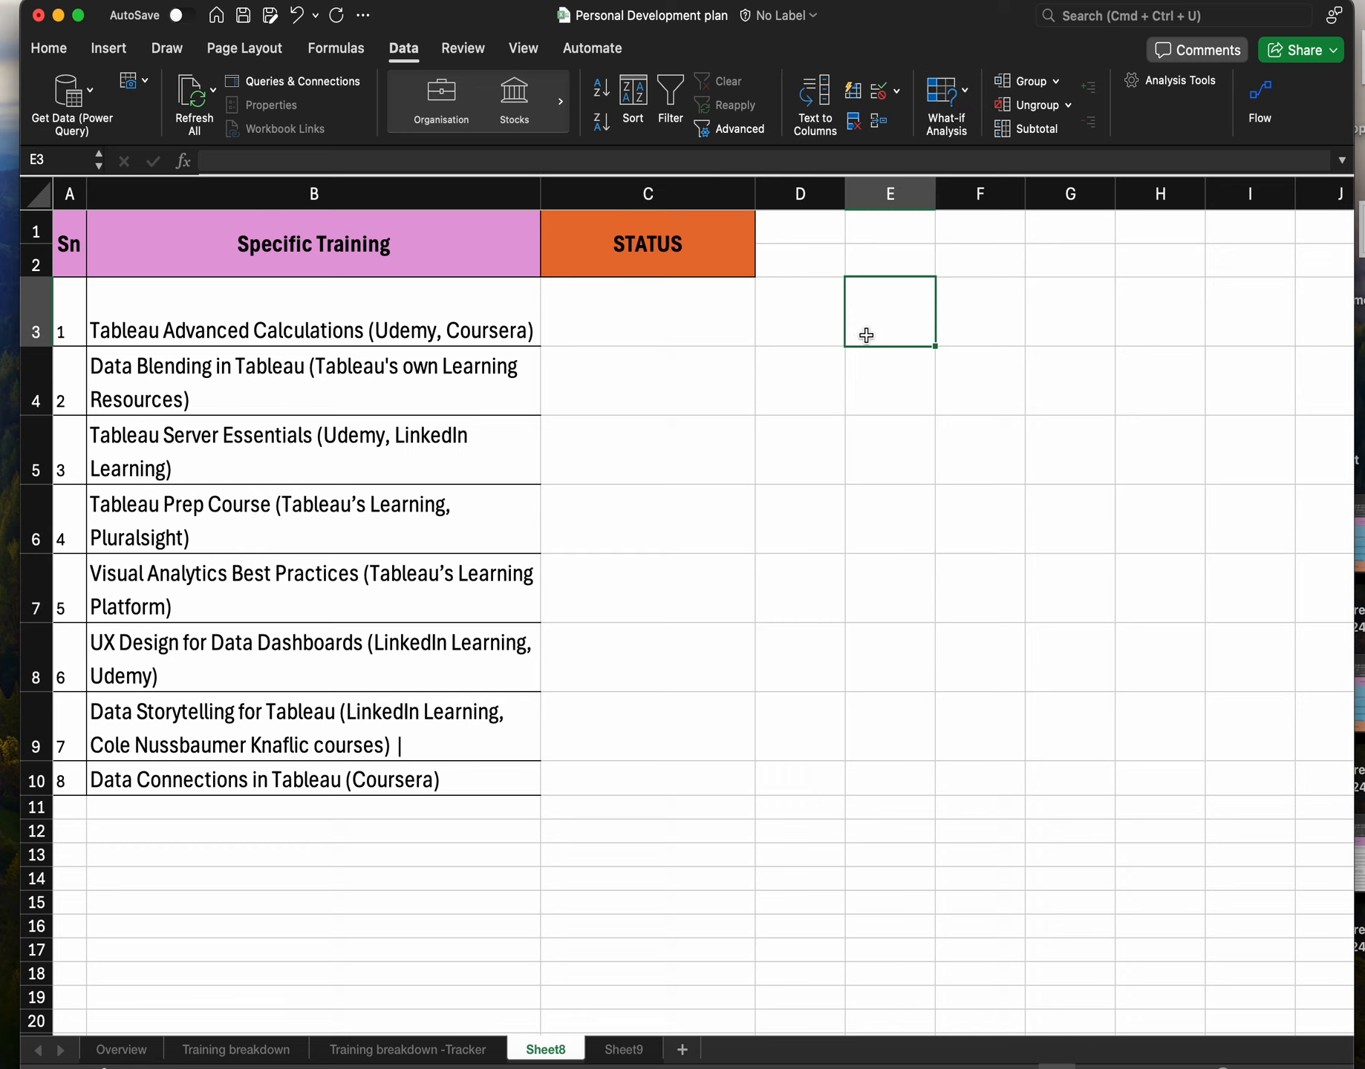
left_click(704, 314)
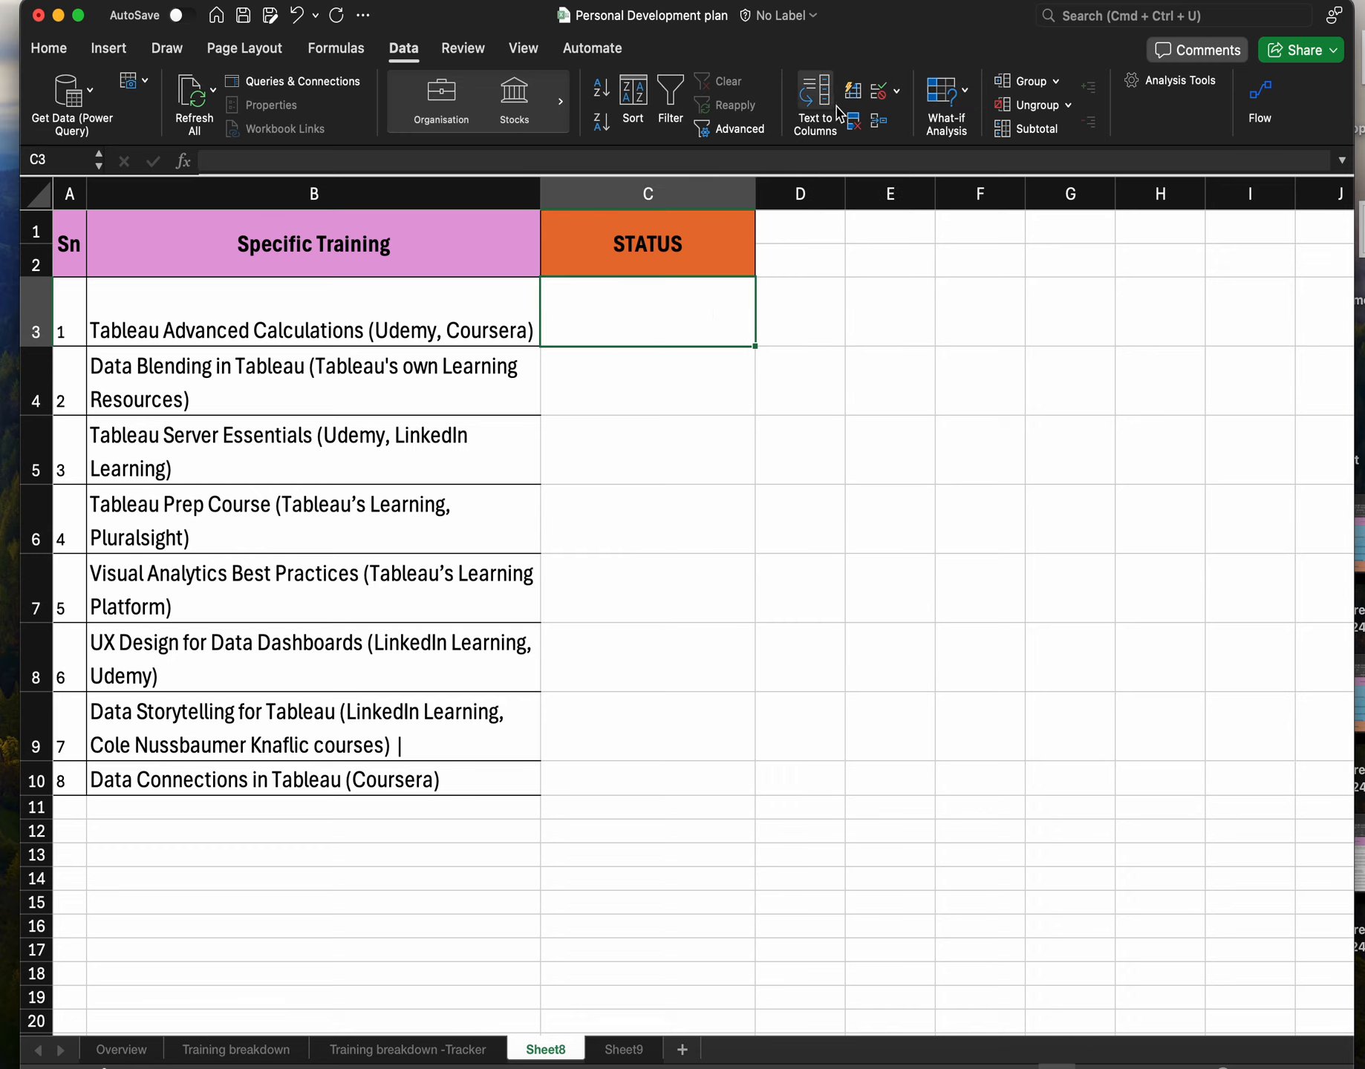
left_click(896, 92)
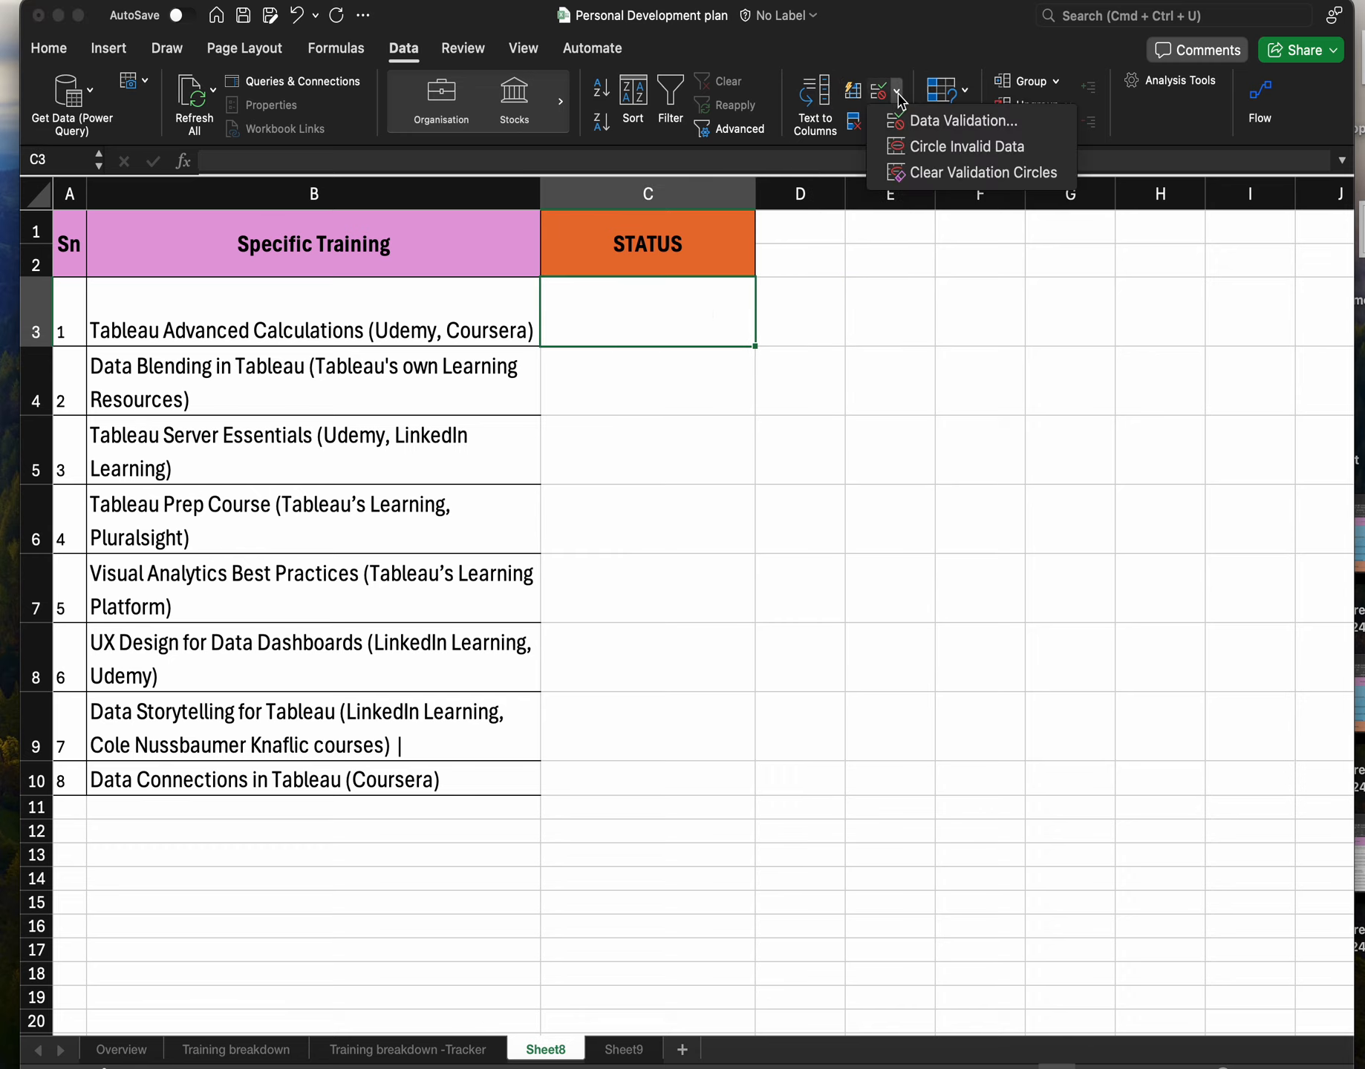
left_click(934, 122)
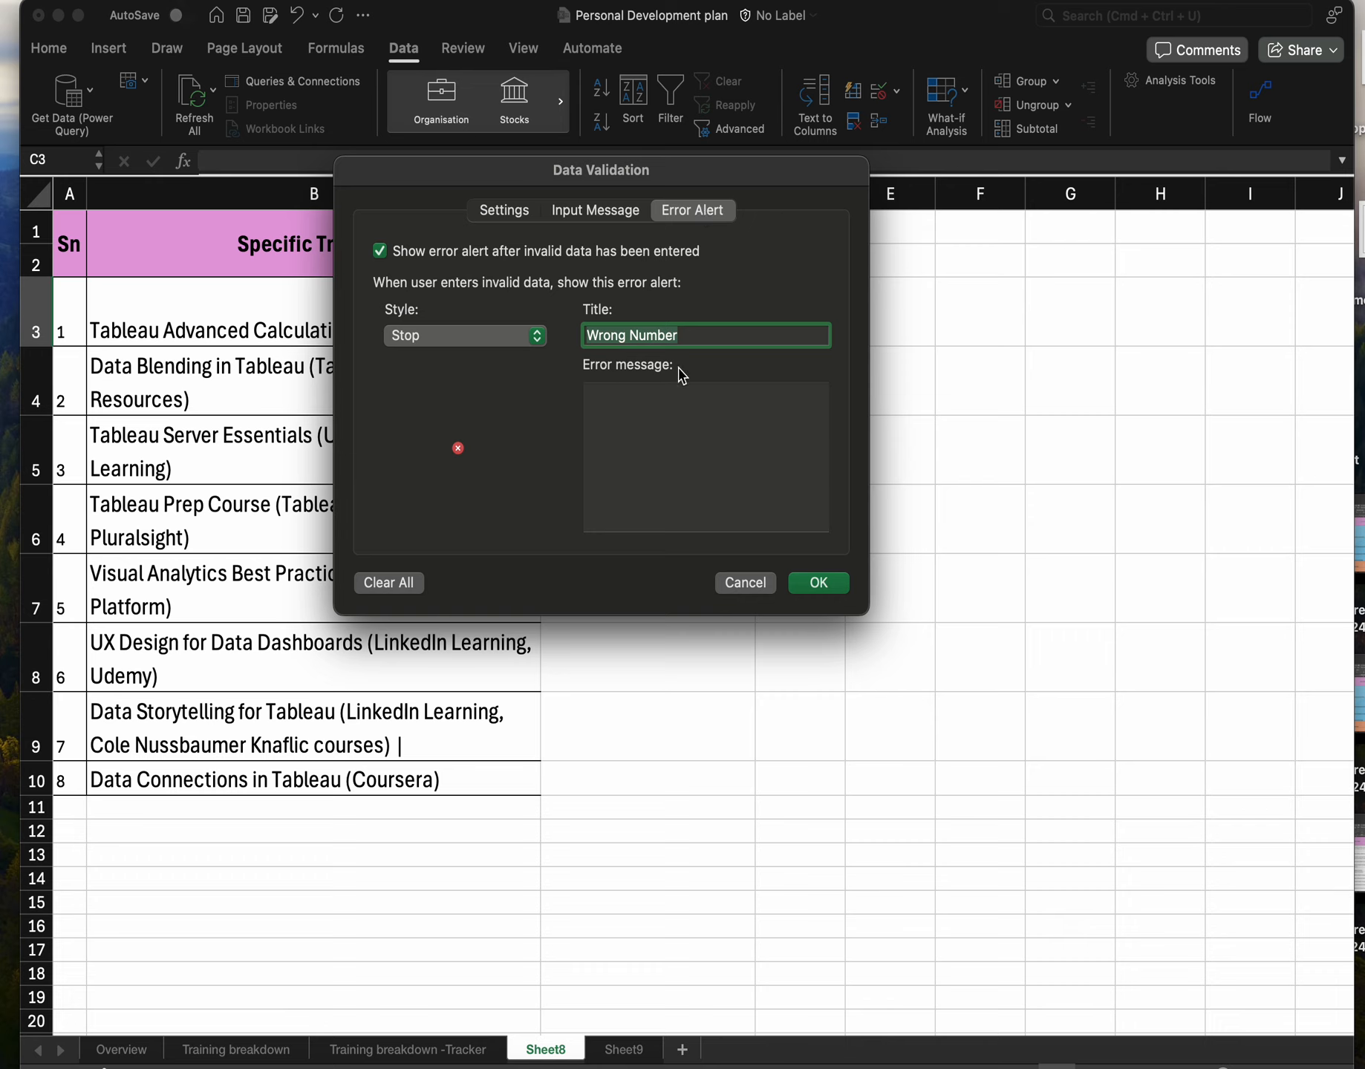
left_click_drag(687, 337, 632, 336)
type("input")
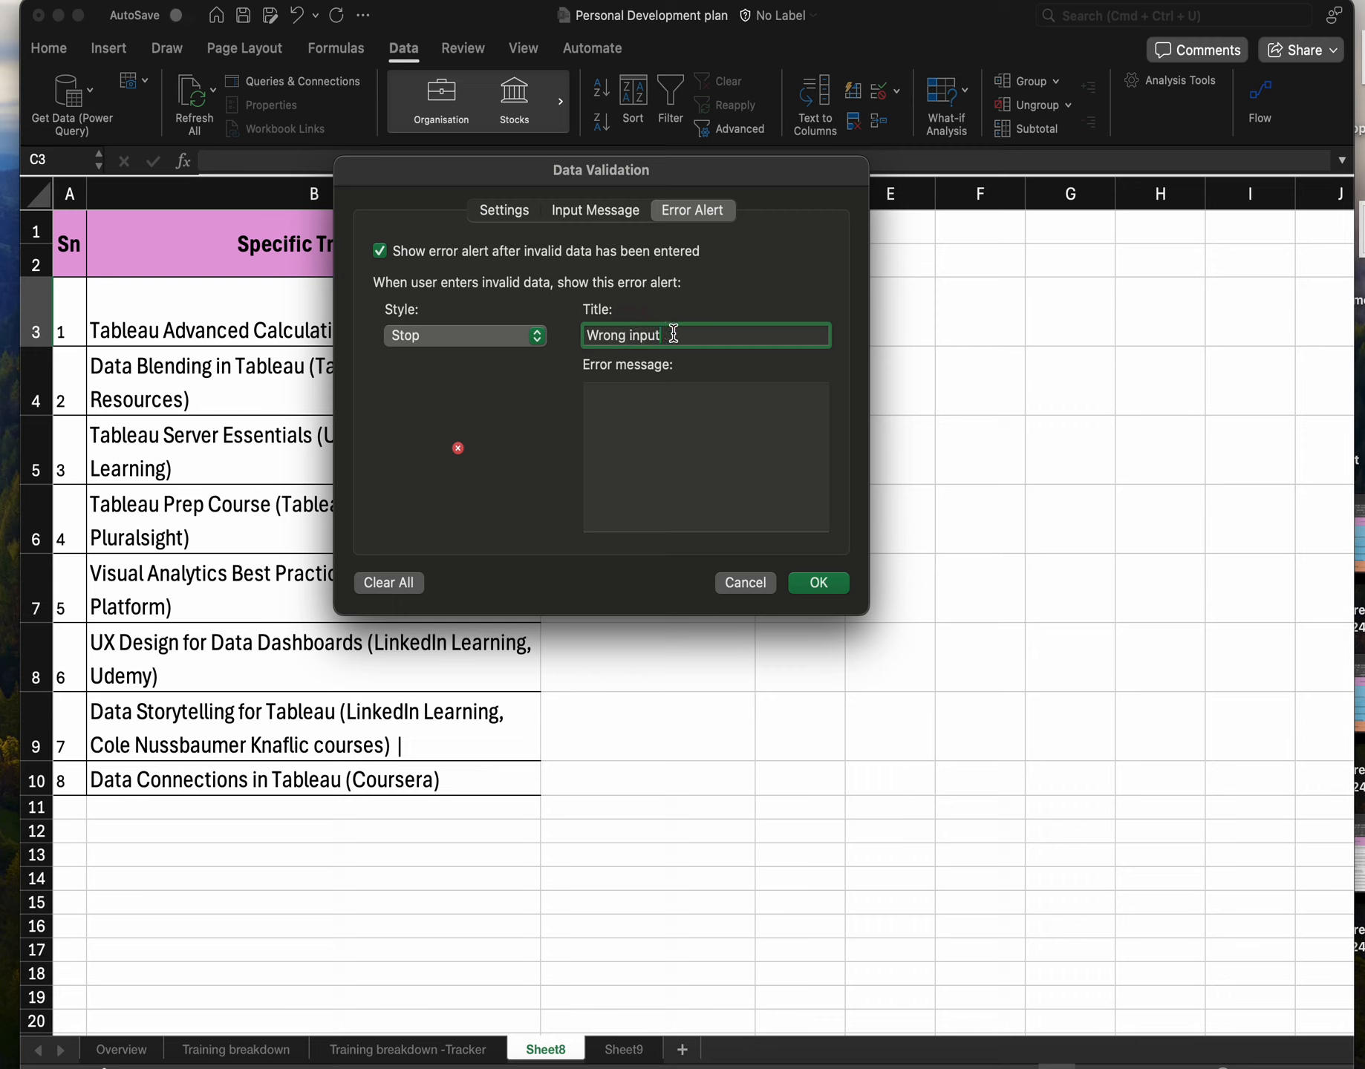
left_click_drag(668, 336, 592, 334)
key("super+c")
left_click(626, 435)
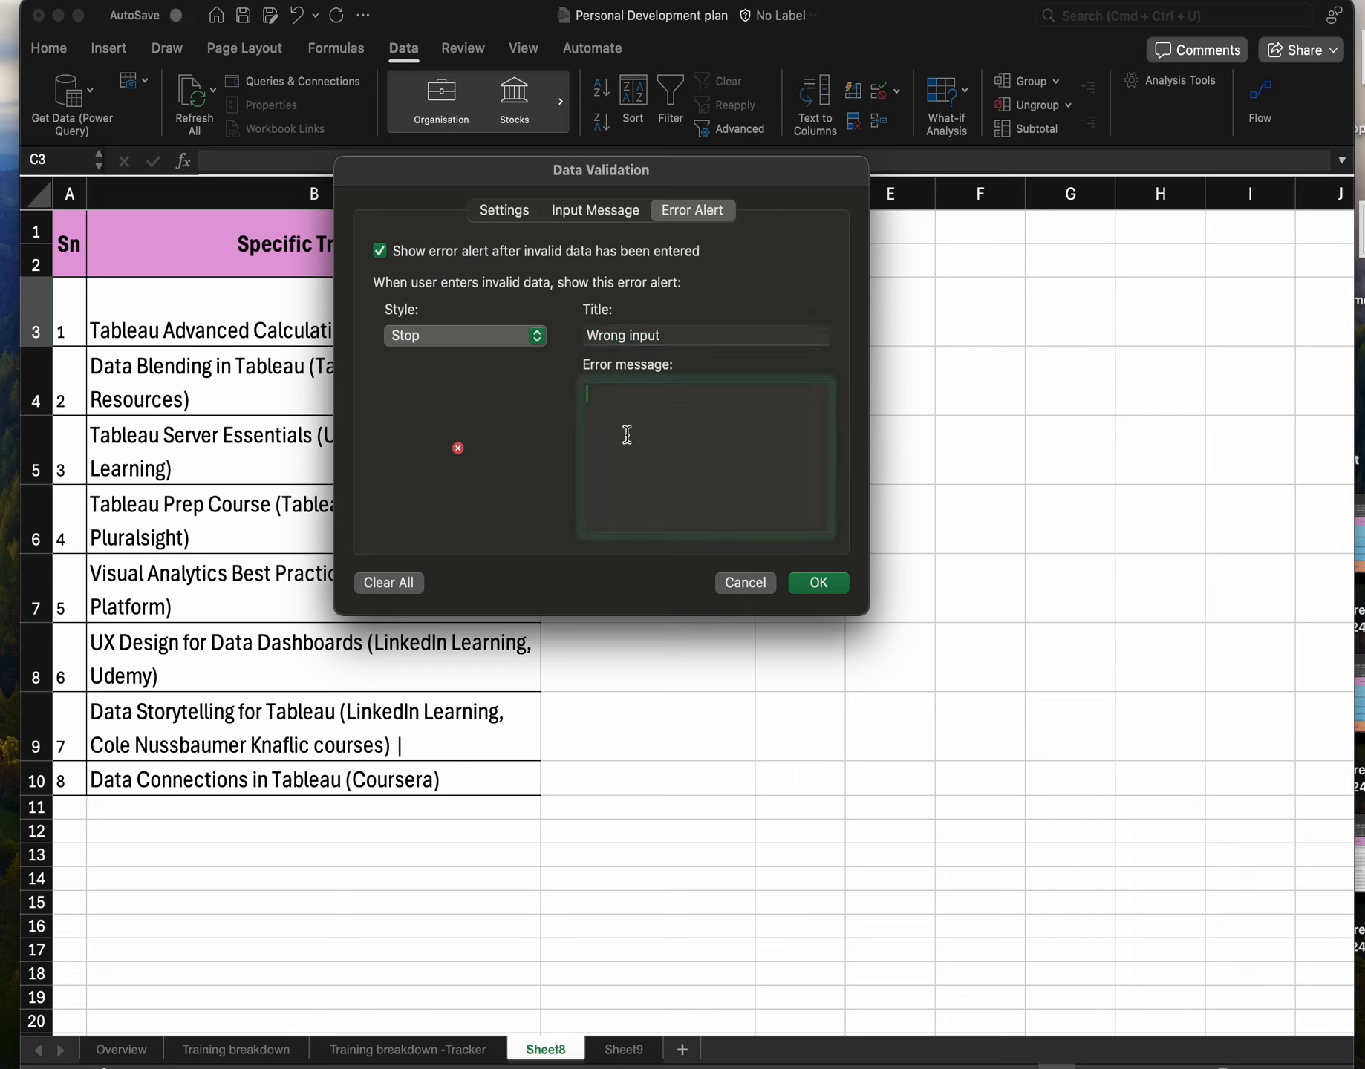
key("super+v")
Change the error alert style to Warning, then to Information.
left_click(479, 338)
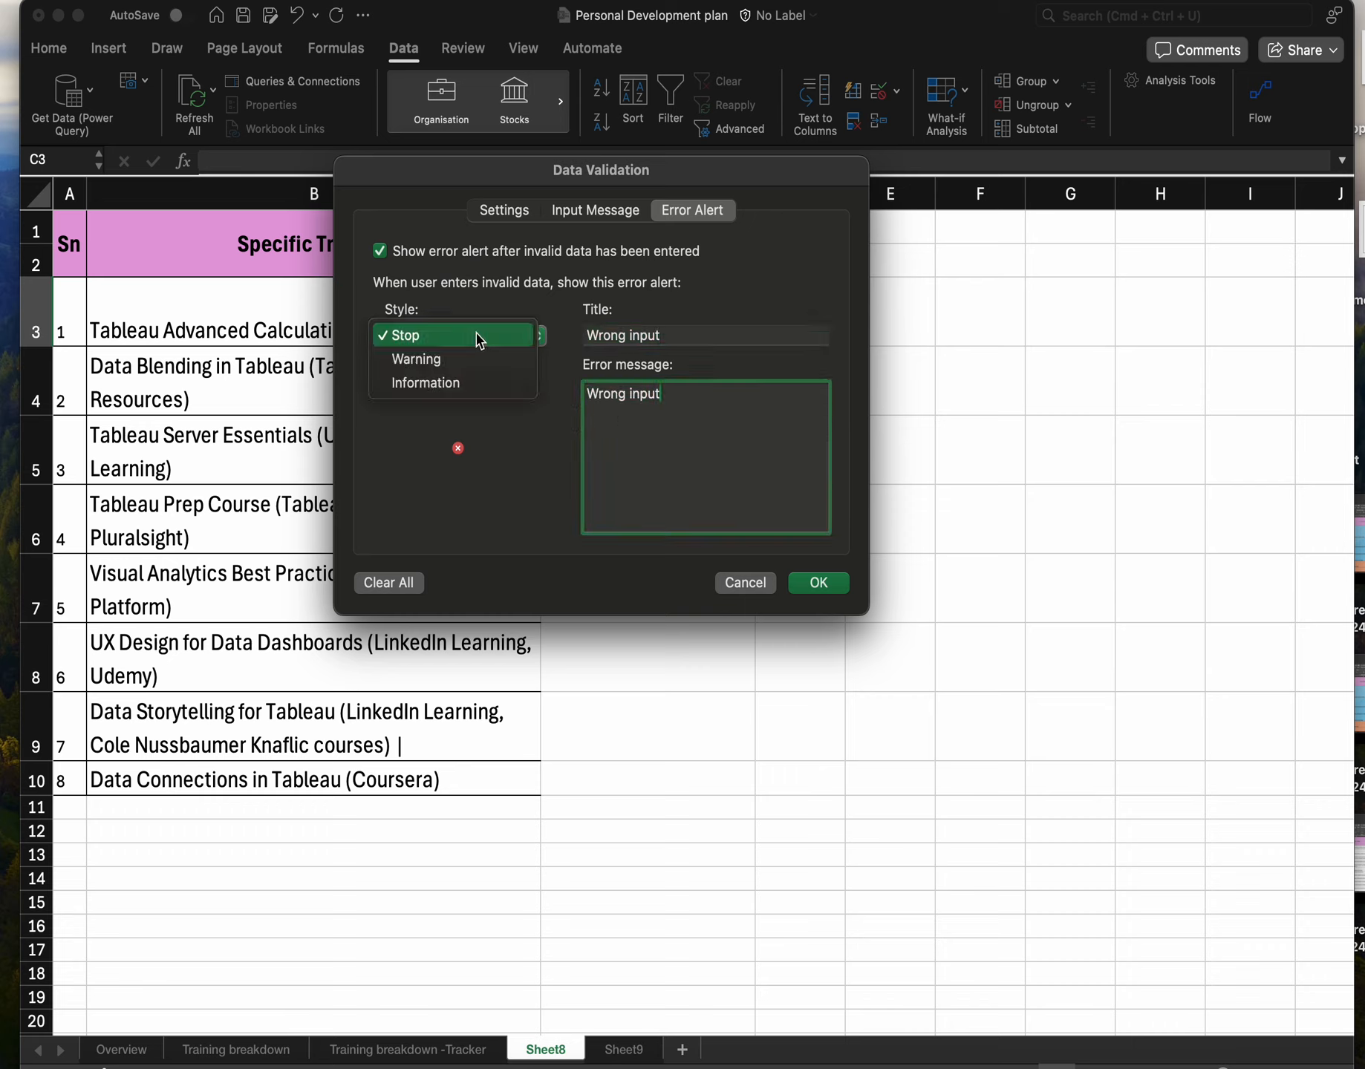
left_click(446, 362)
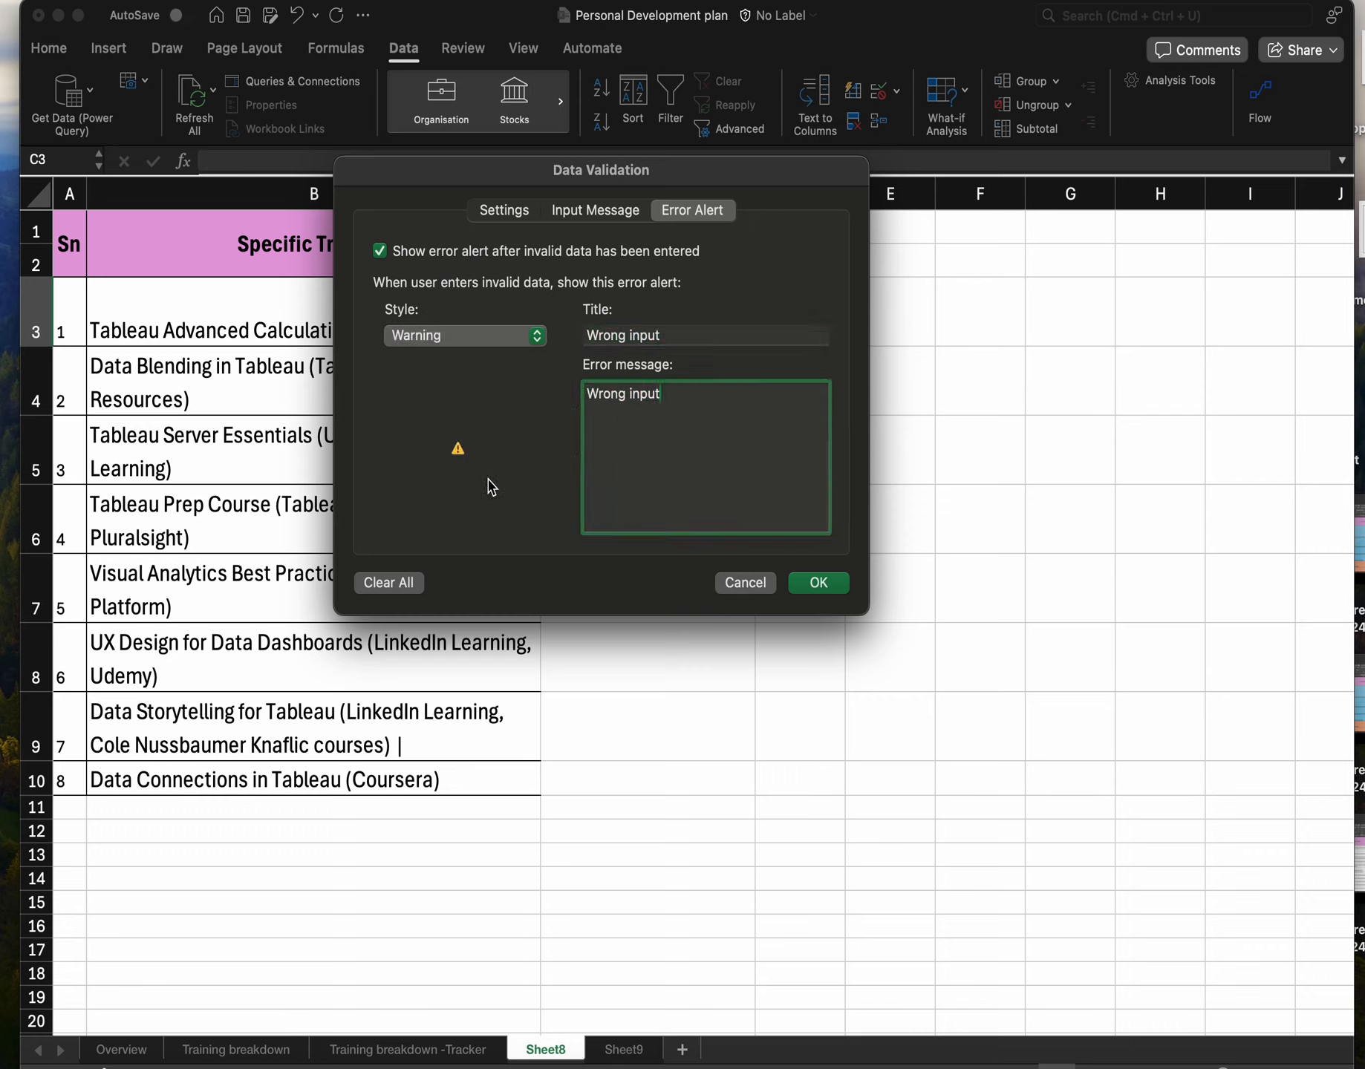
left_click(540, 339)
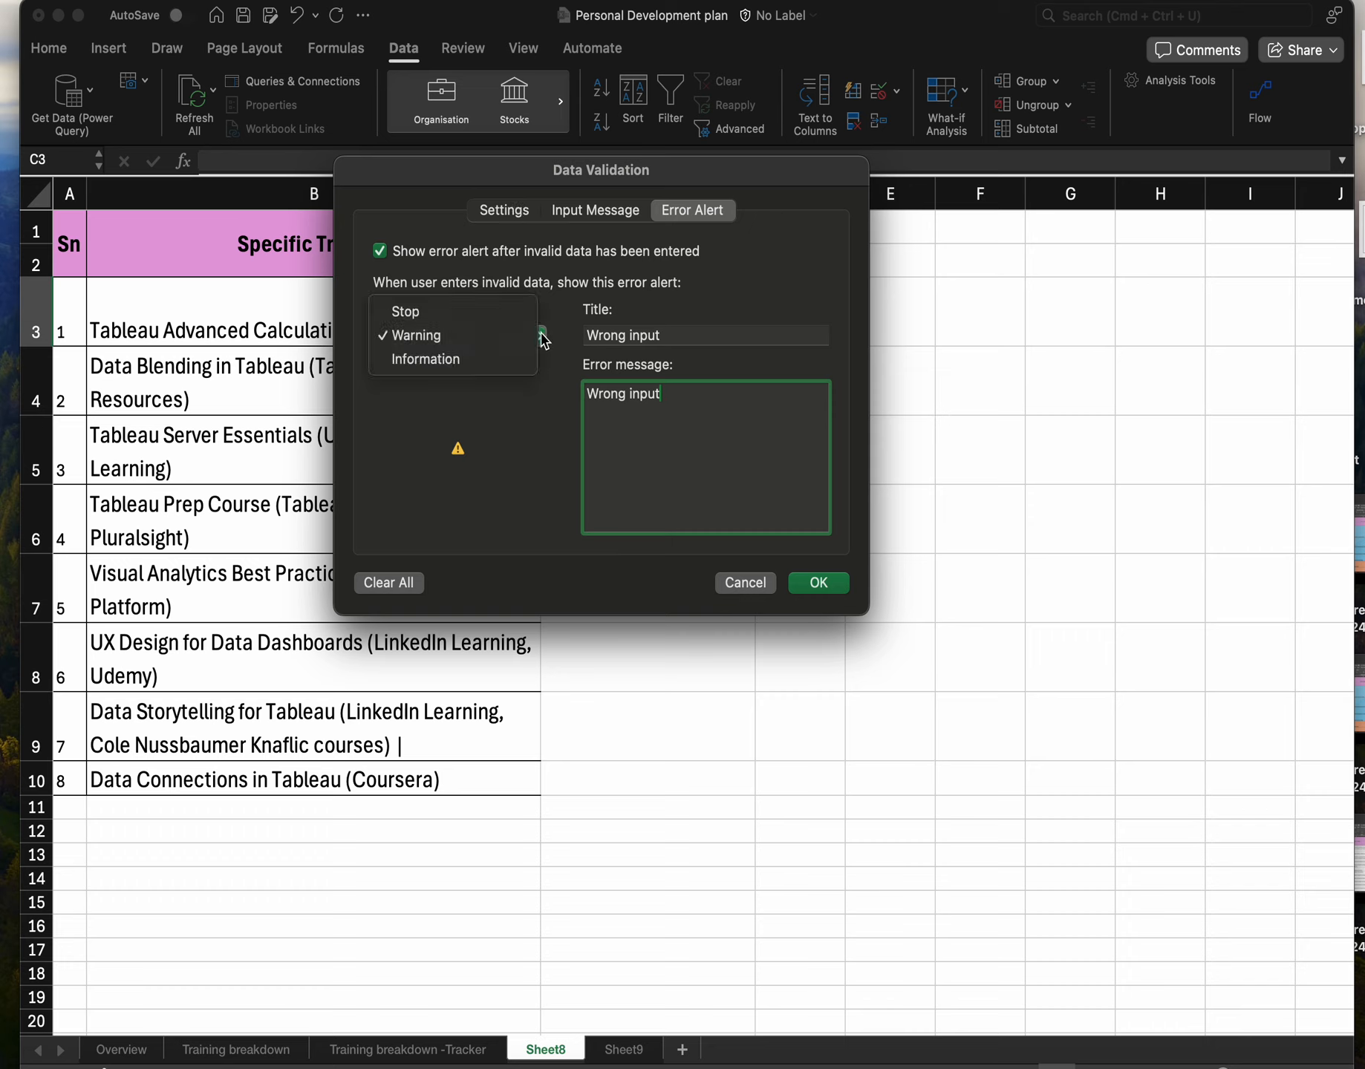
left_click(460, 359)
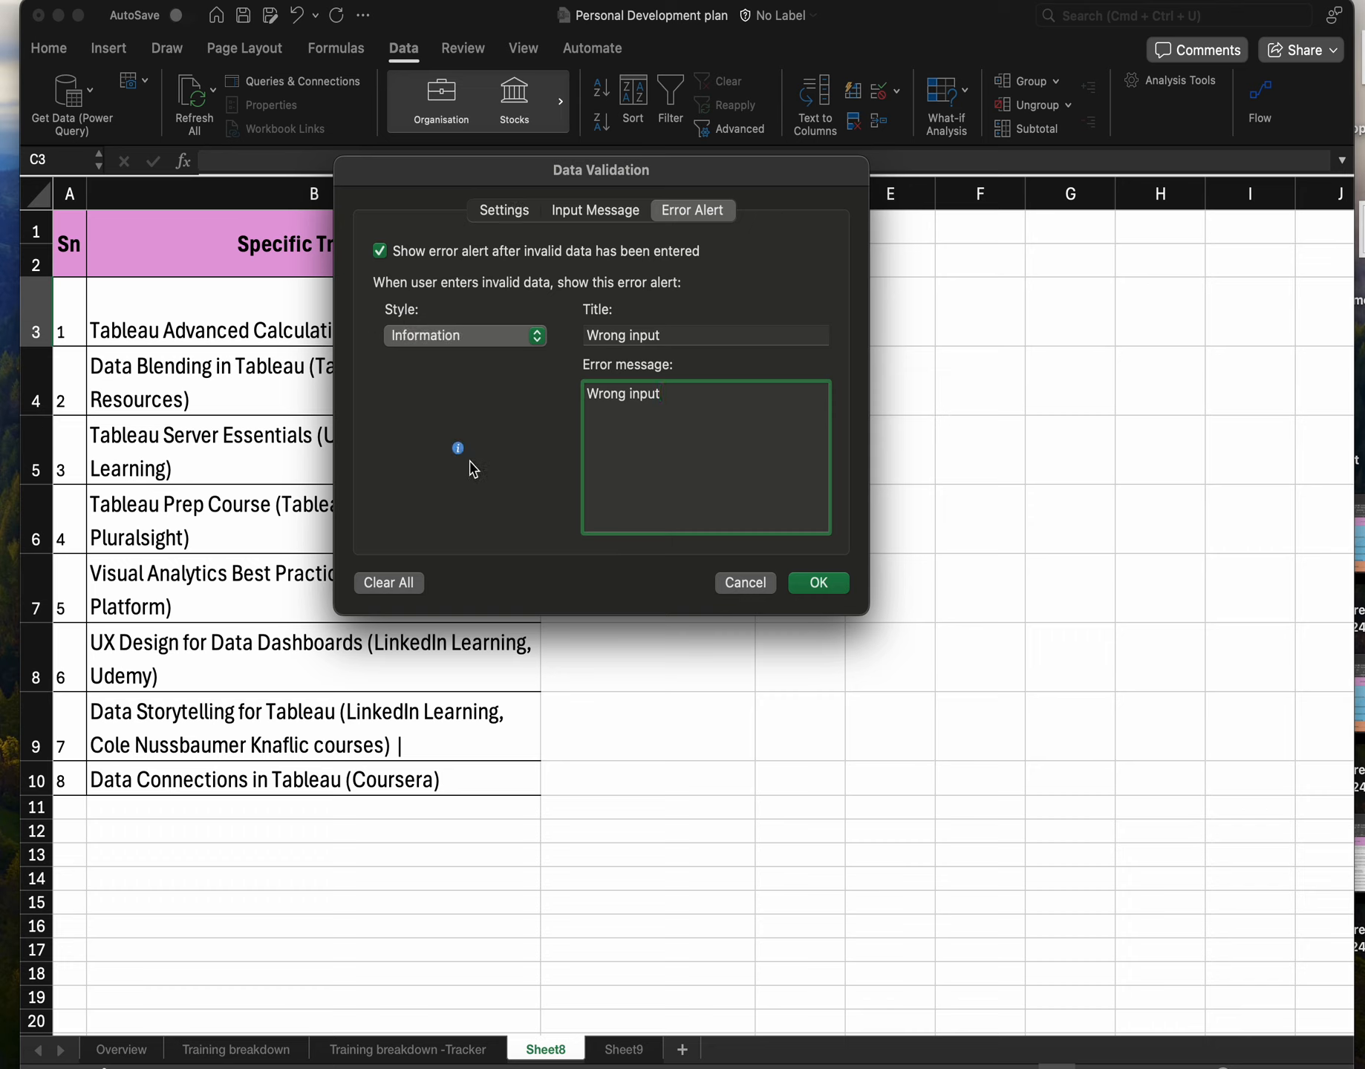
left_click(499, 340)
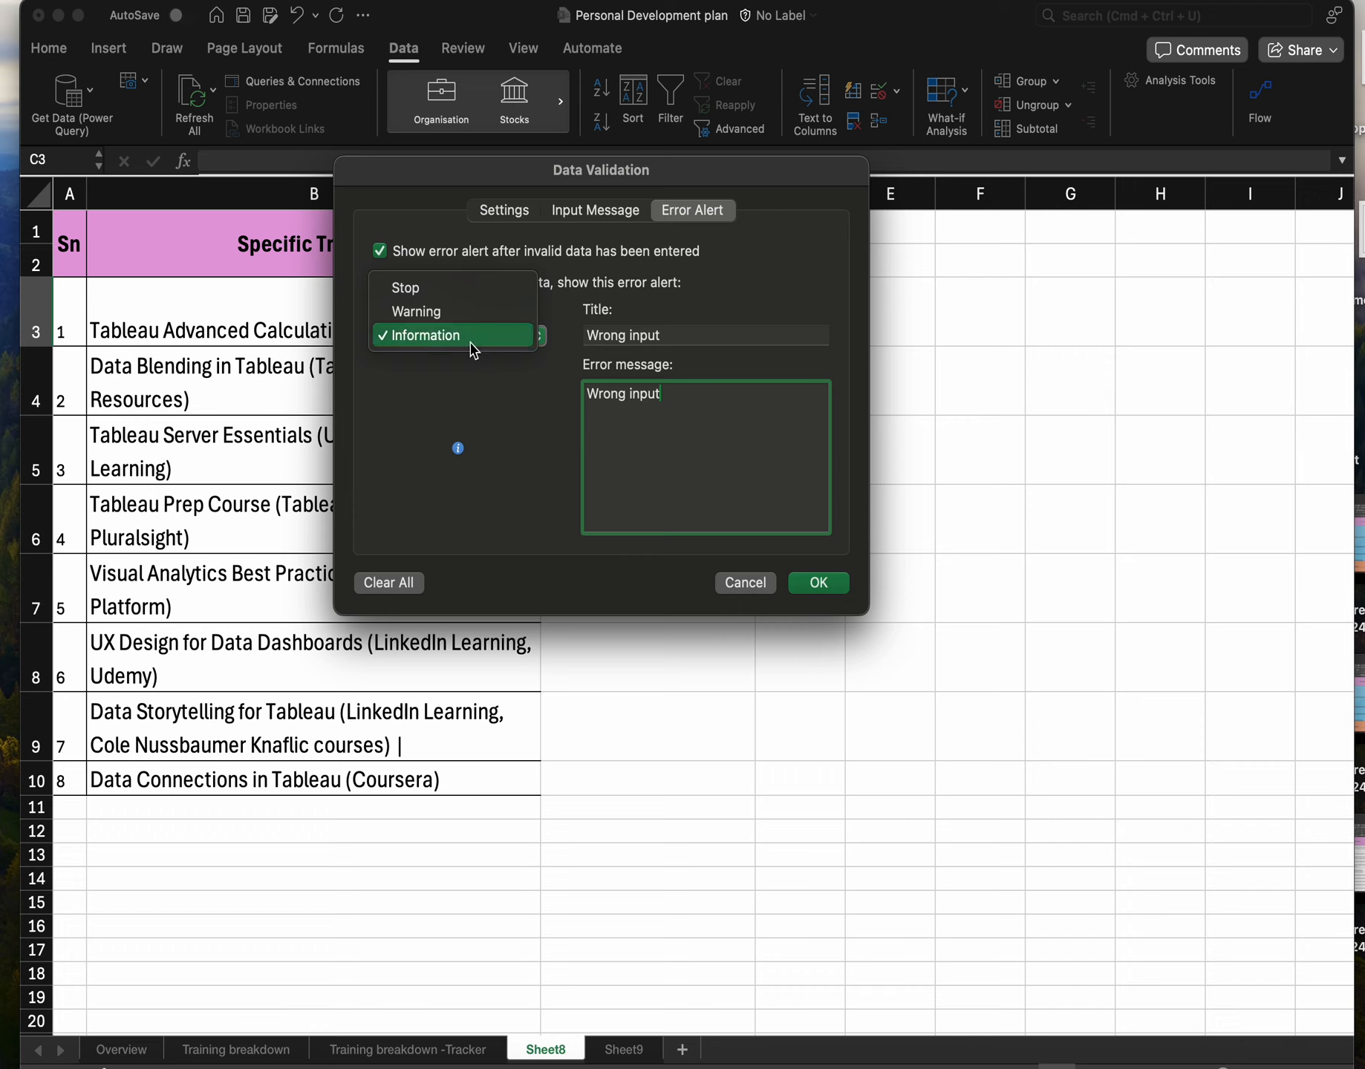
Set C3's validation to allow a List sourced from Sheet9 cells A1:A3, applying changes to cells with the same settings.
left_click(519, 210)
left_click(520, 211)
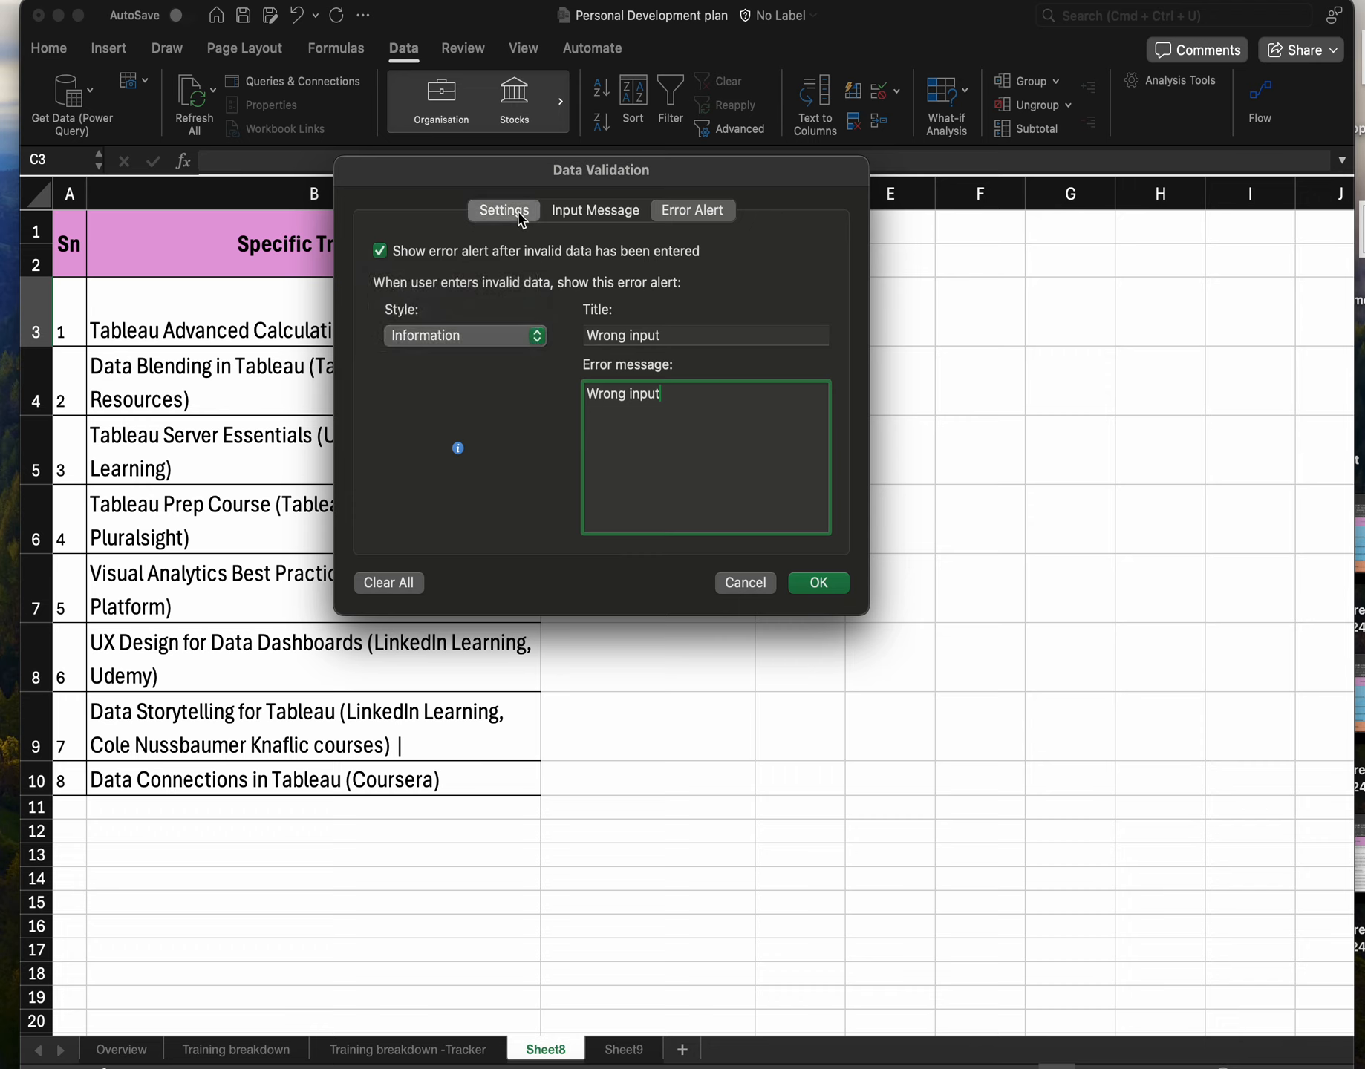
left_click(505, 308)
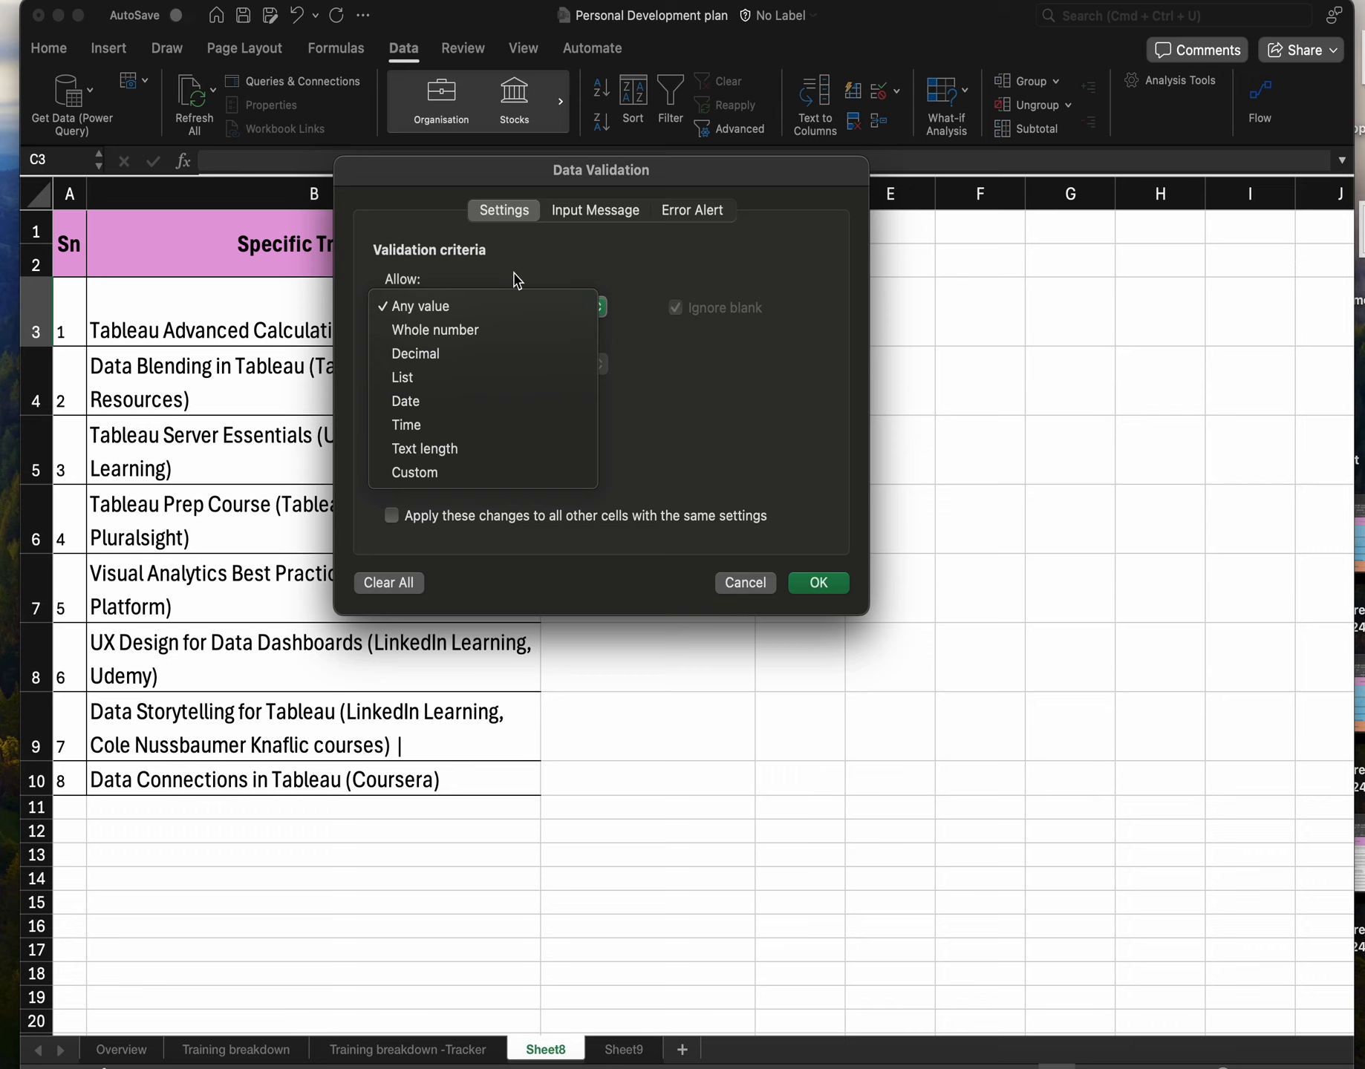
left_click(408, 382)
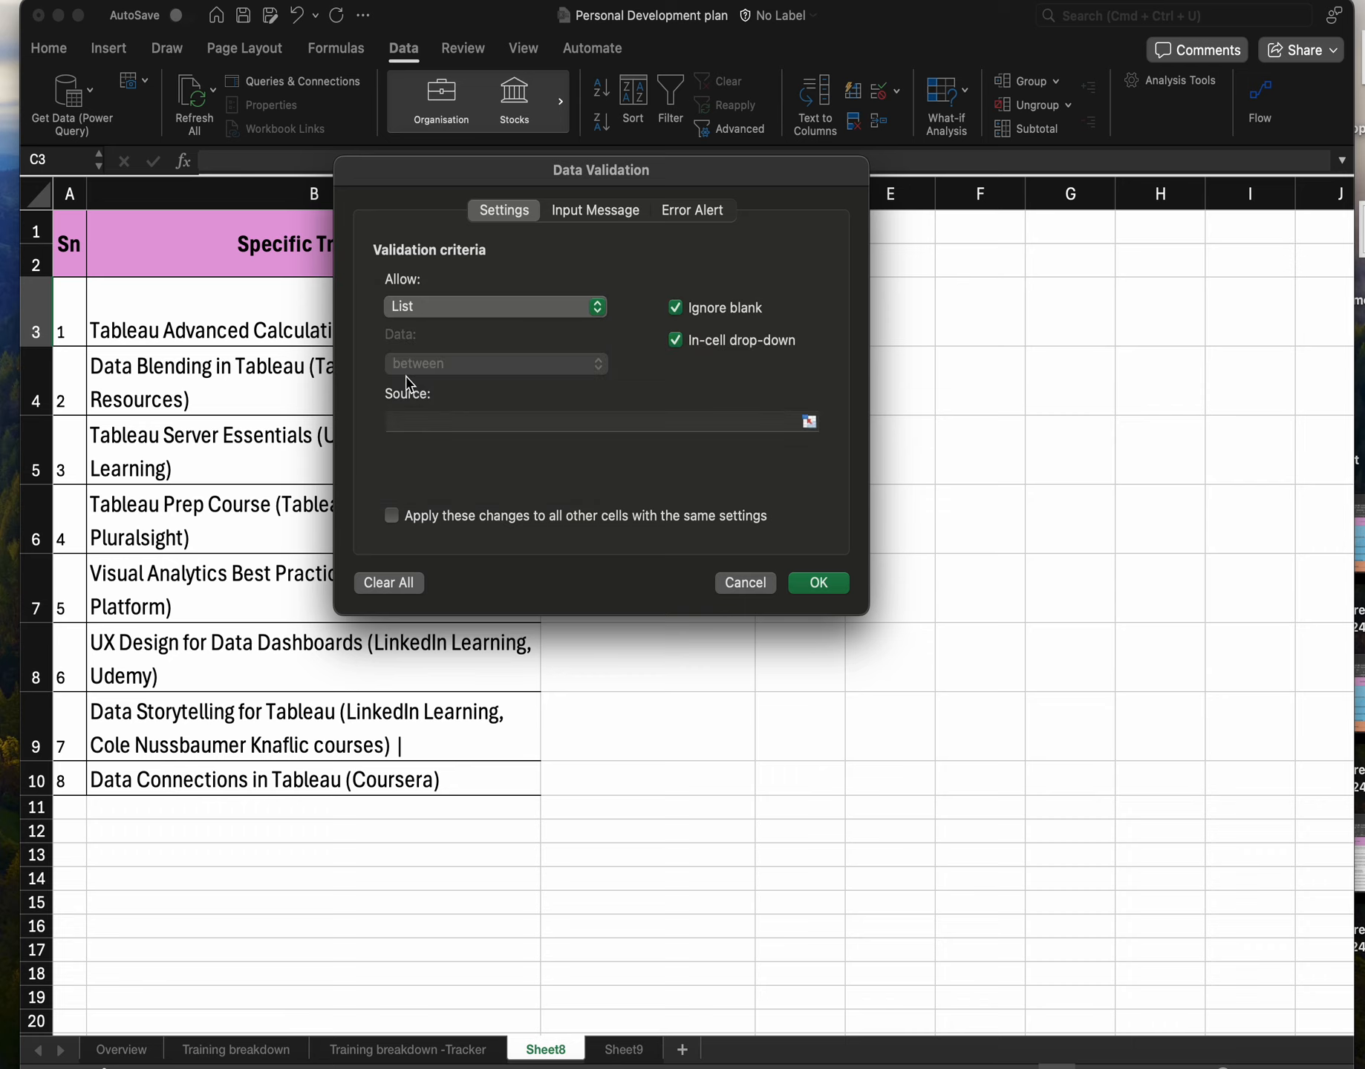
left_click(498, 419)
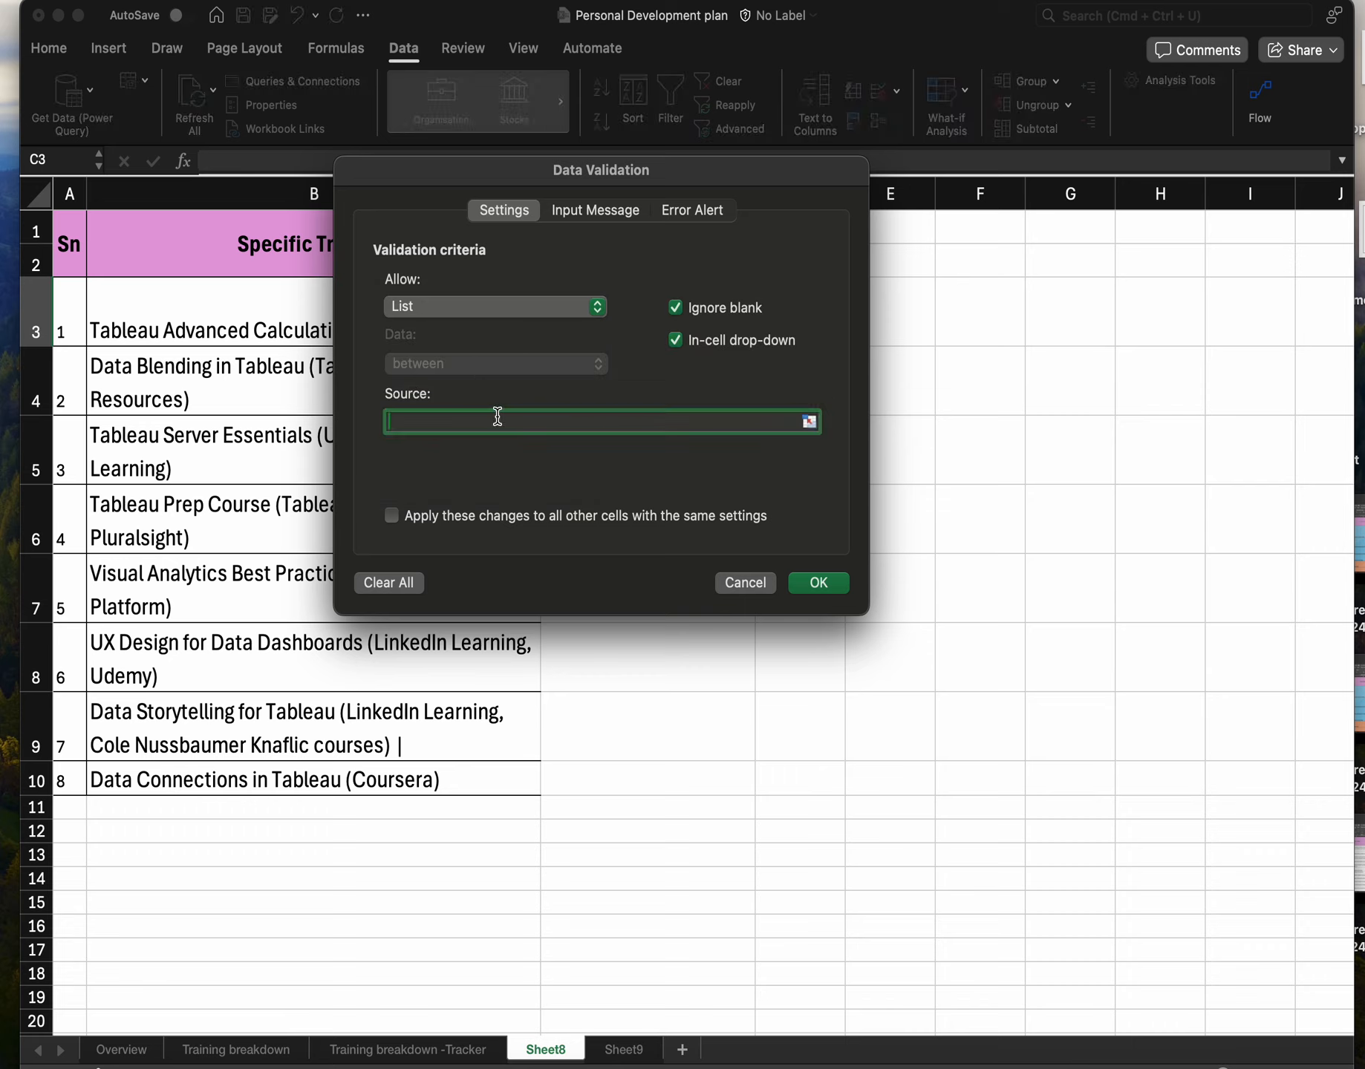
left_click(630, 1051)
left_click(73, 210)
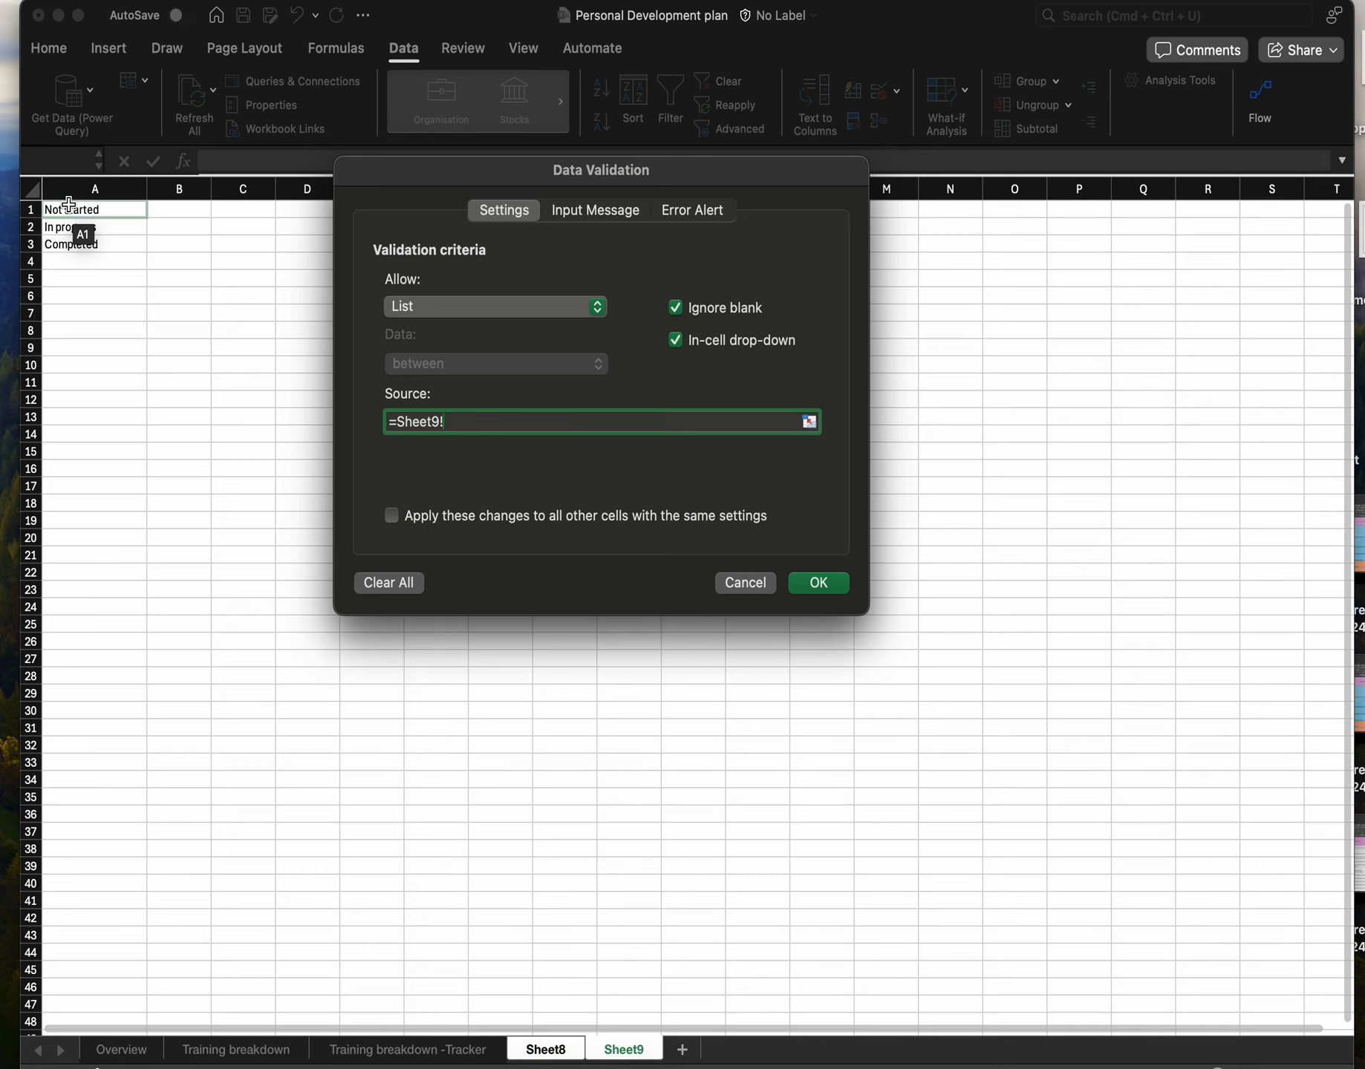
left_click_drag(73, 211, 74, 245)
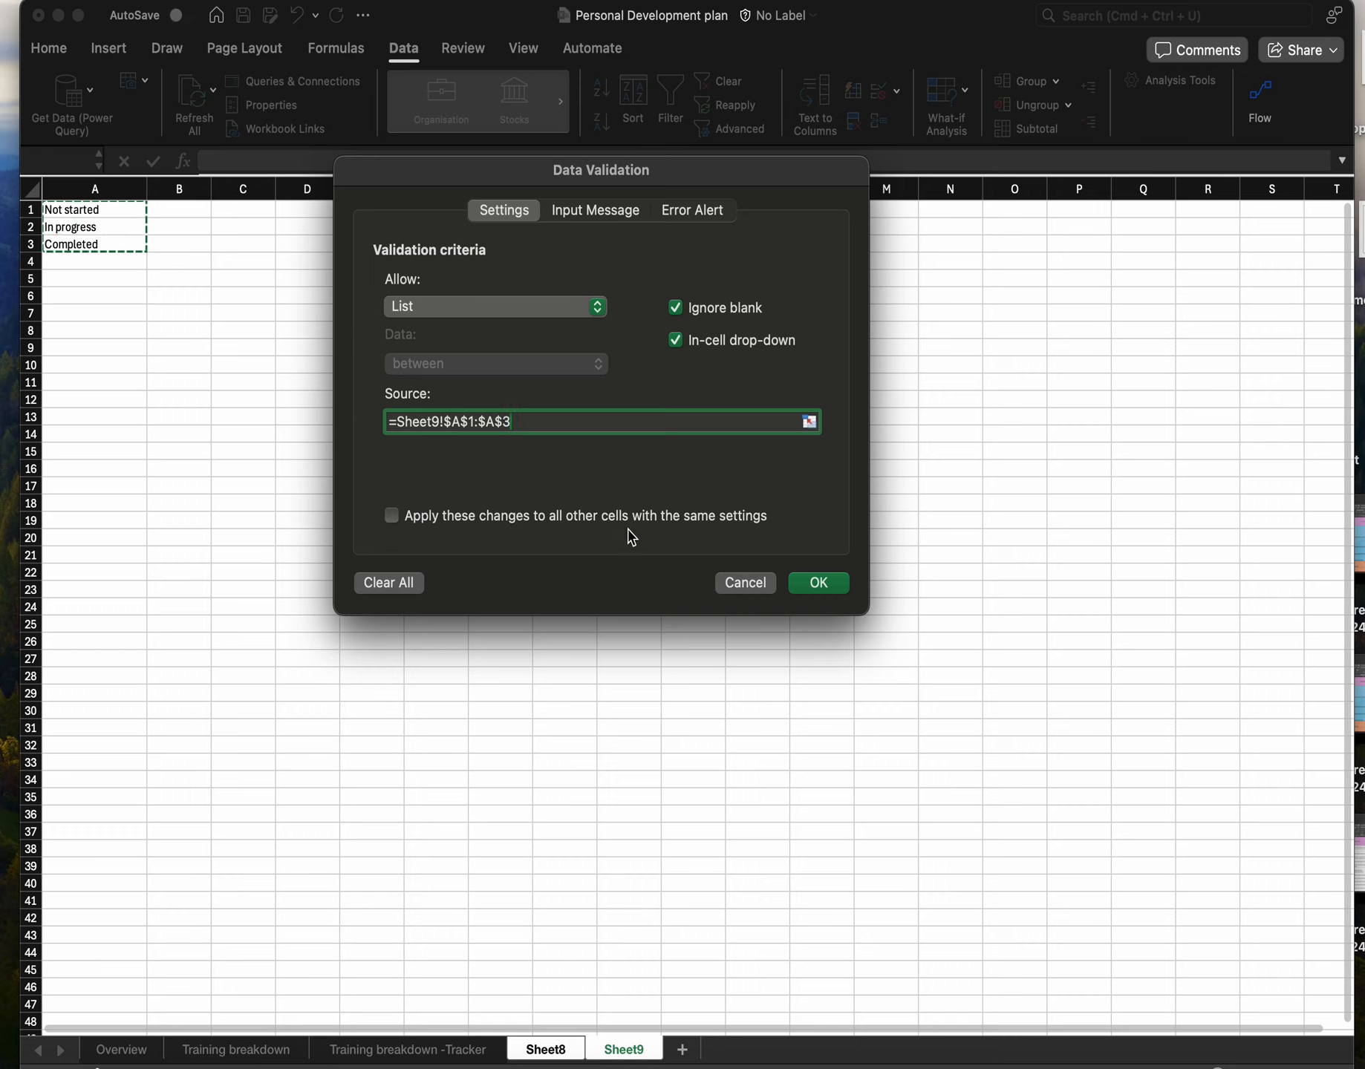
left_click(392, 516)
Set the input message title to Welcome and its text to Welcome to Datacruise, then confirm the validation.
left_click(609, 215)
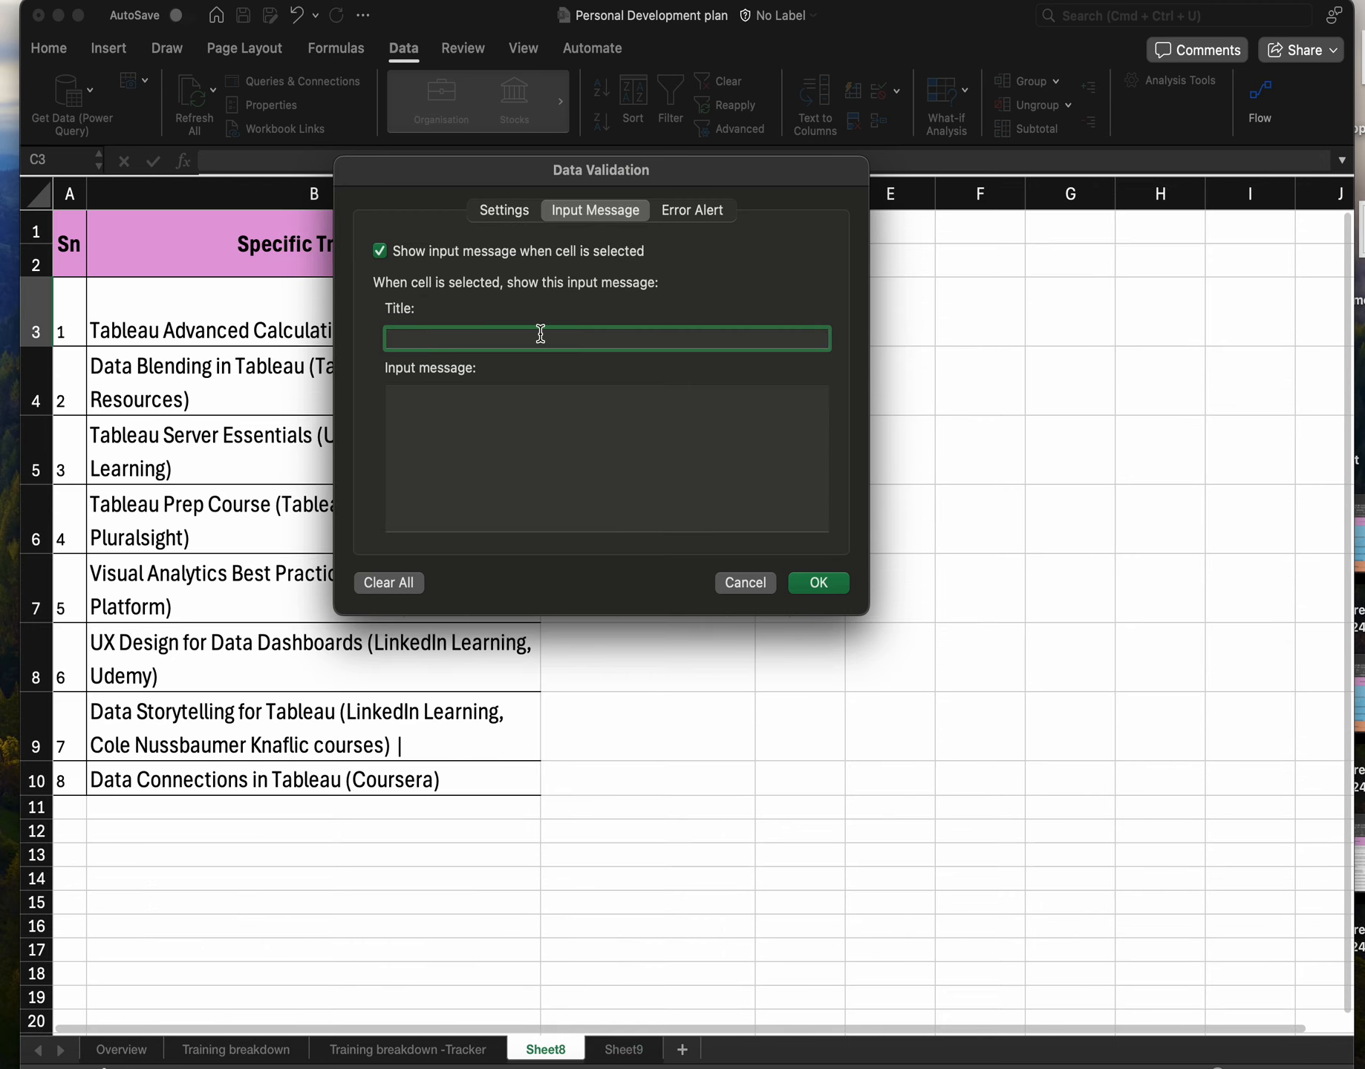
type("Welcome")
left_click(529, 425)
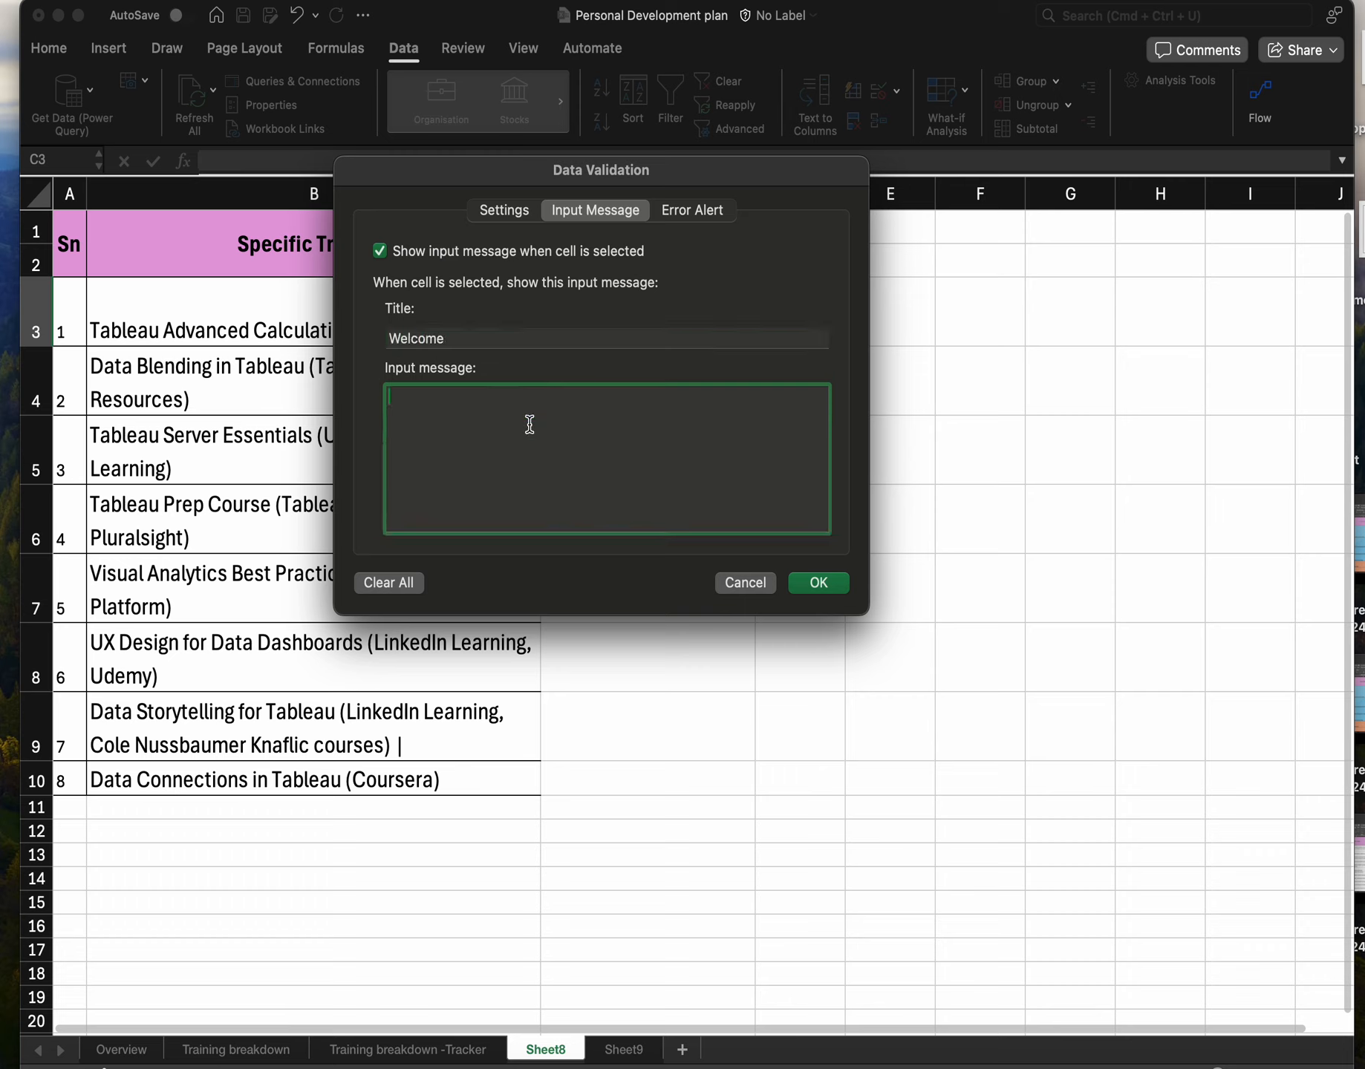
type("Welcome to Datacruise")
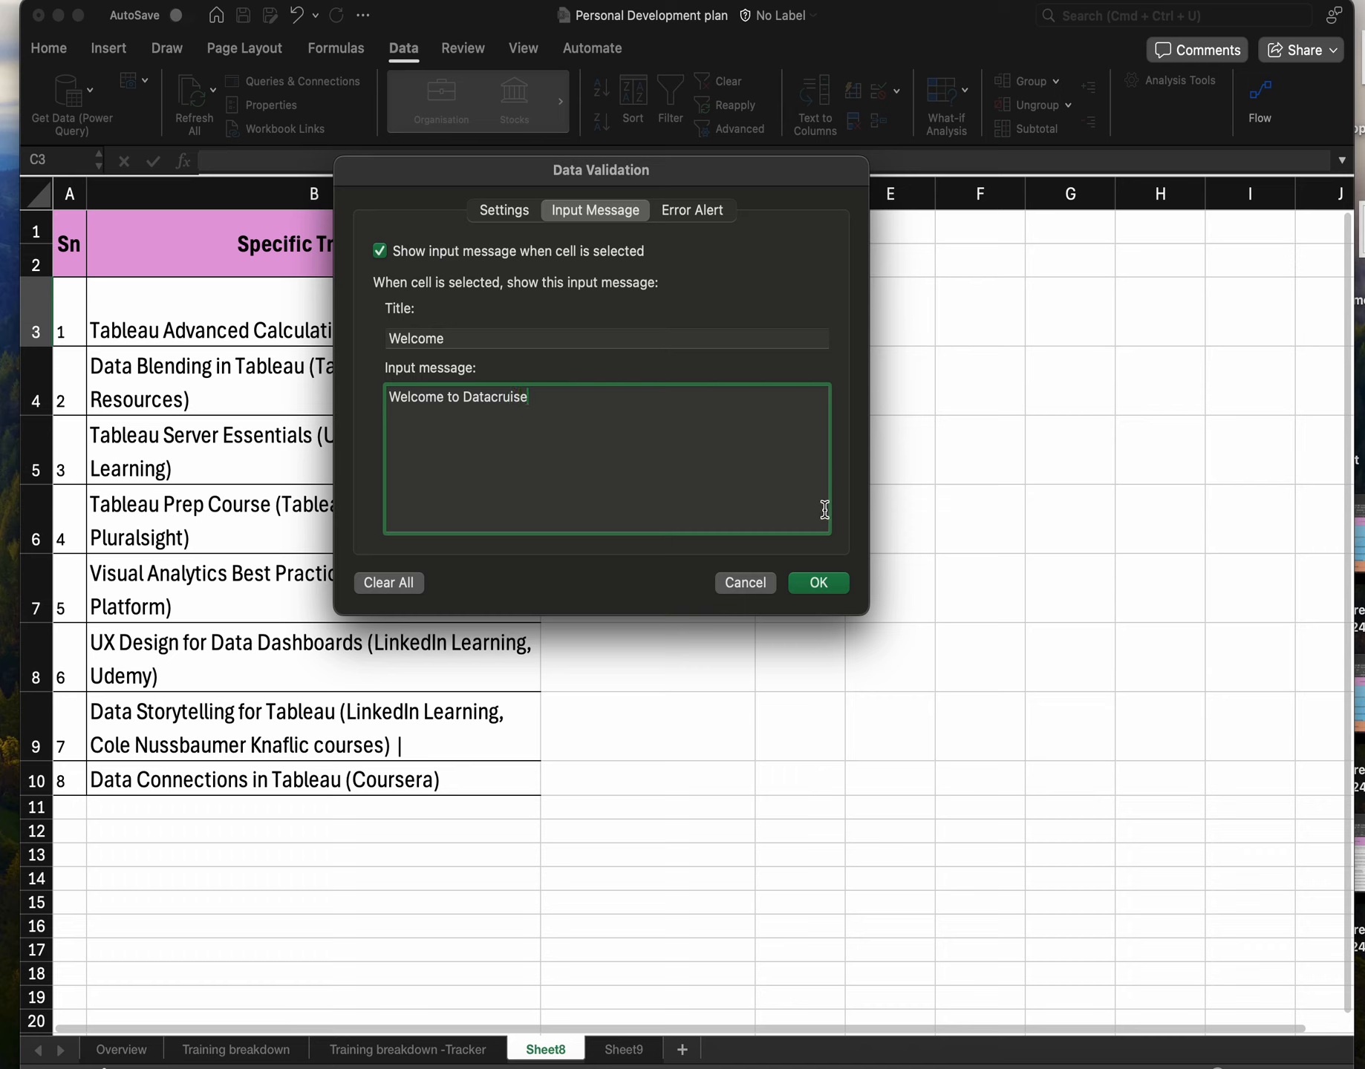
left_click(705, 211)
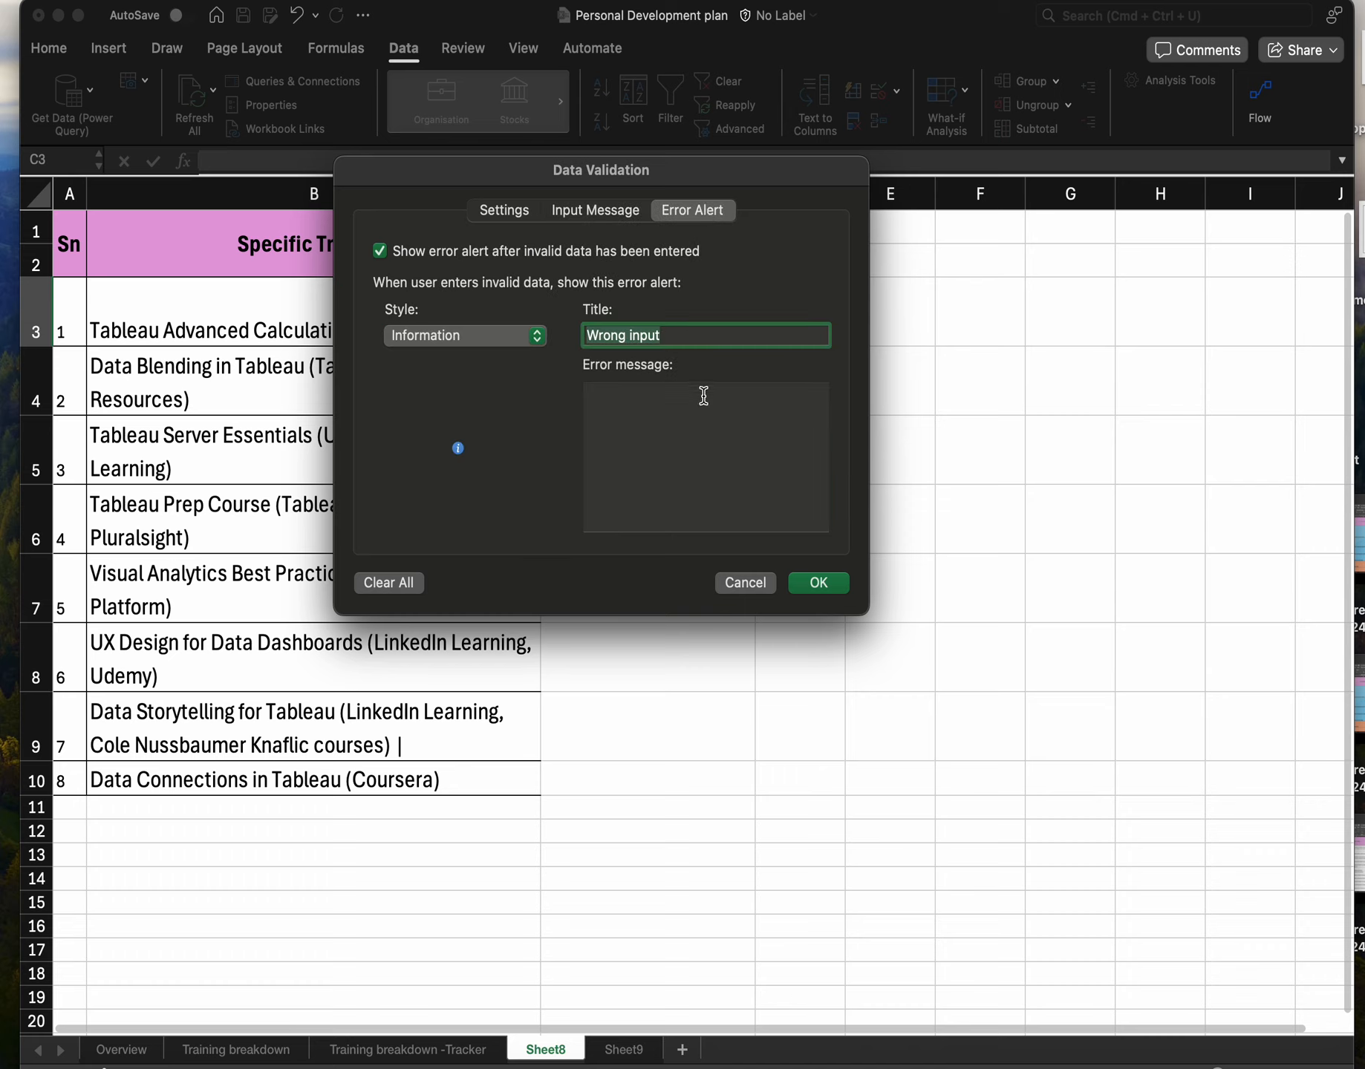
left_click(817, 583)
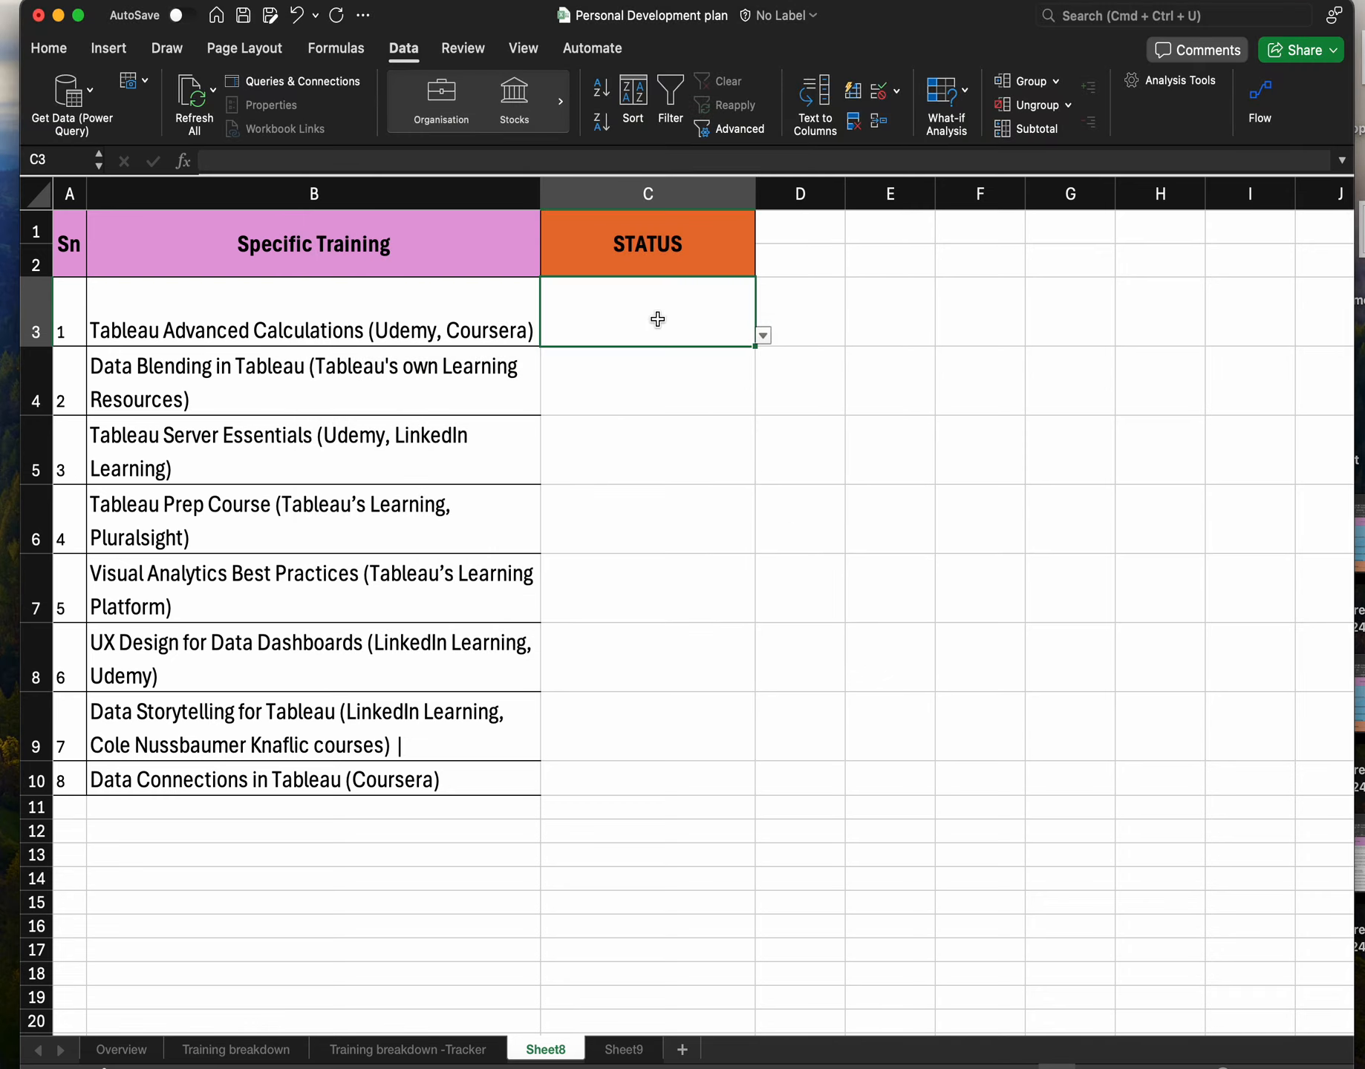
Test the validation by entering www in C3 and dismissing the Wrong input alert.
type("www")
key("Return")
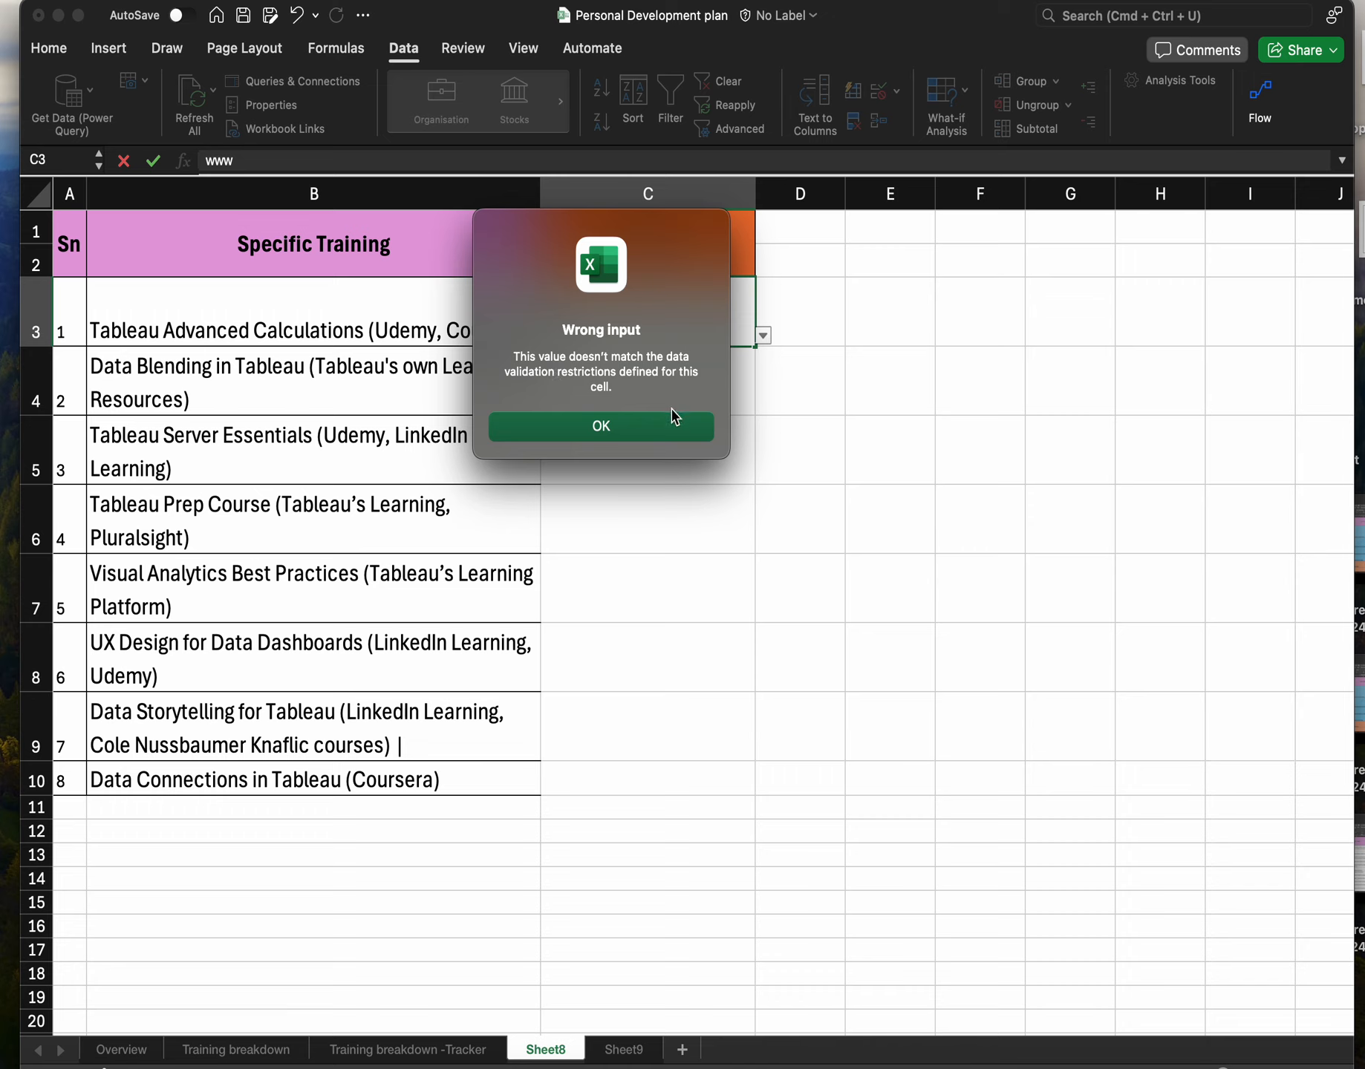
left_click(662, 429)
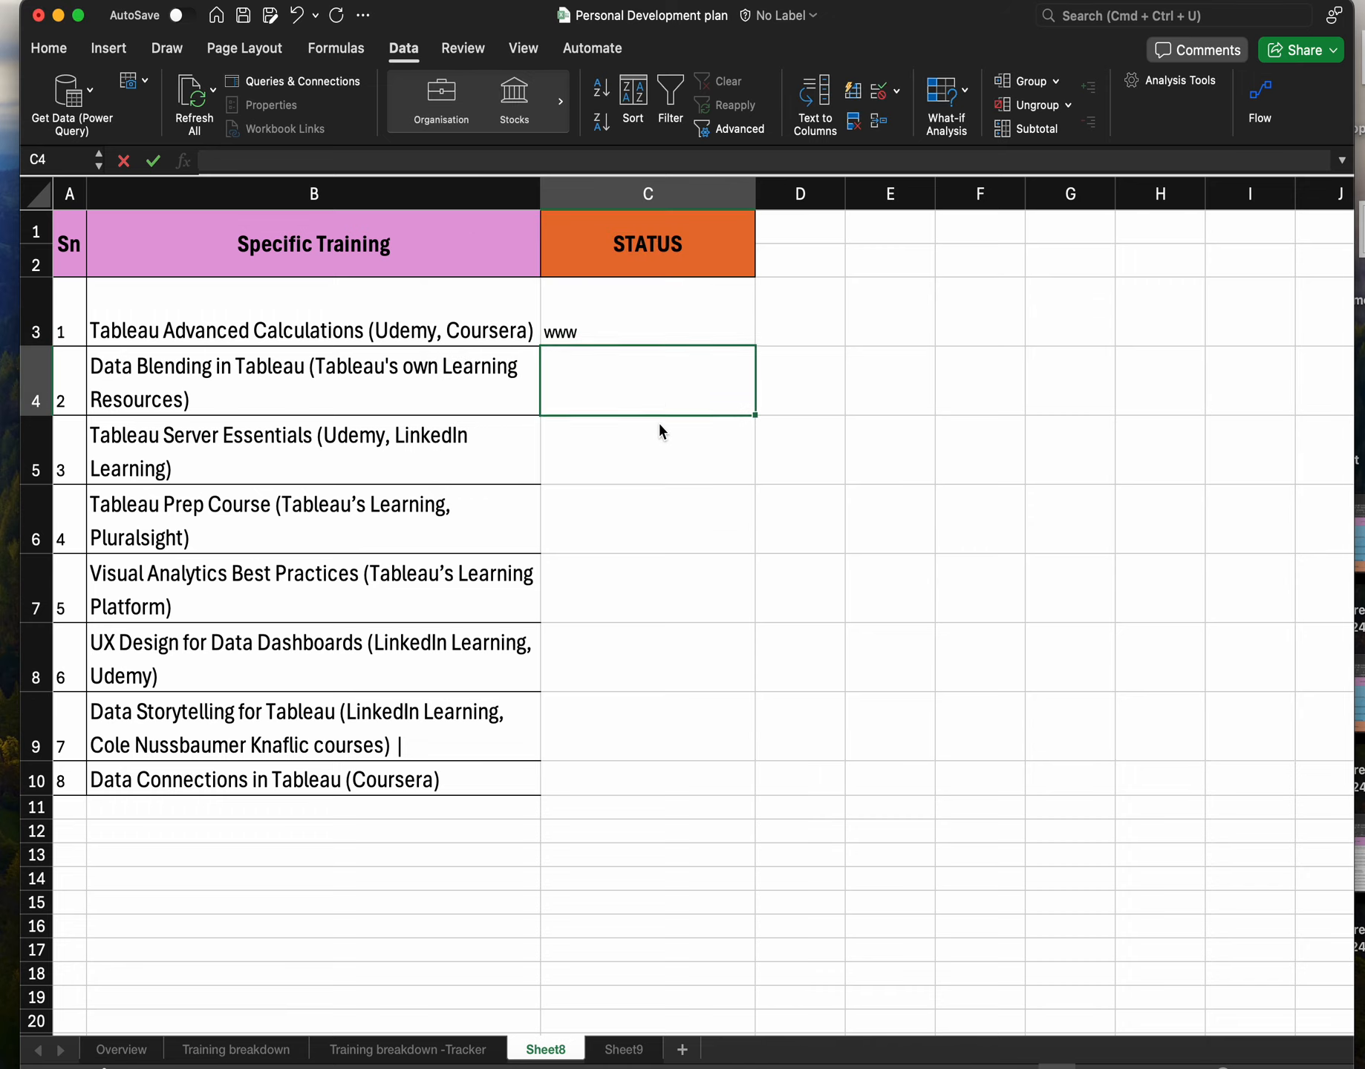
Pick In progress from C3's drop-down, then clear the cell.
left_click(613, 318)
left_click(762, 336)
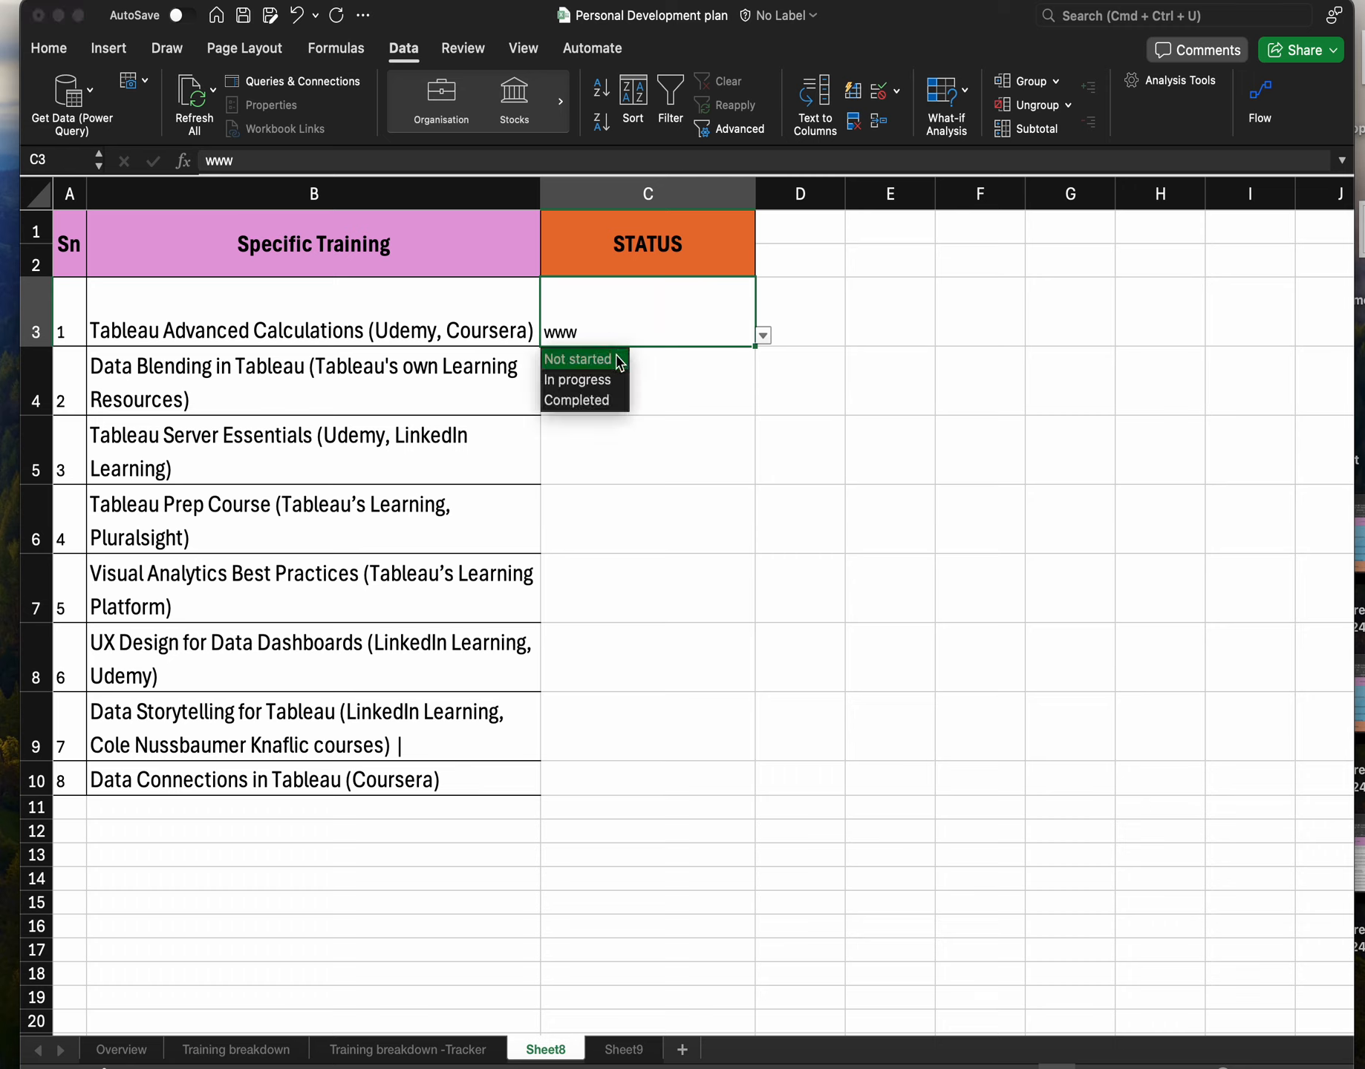
left_click(600, 380)
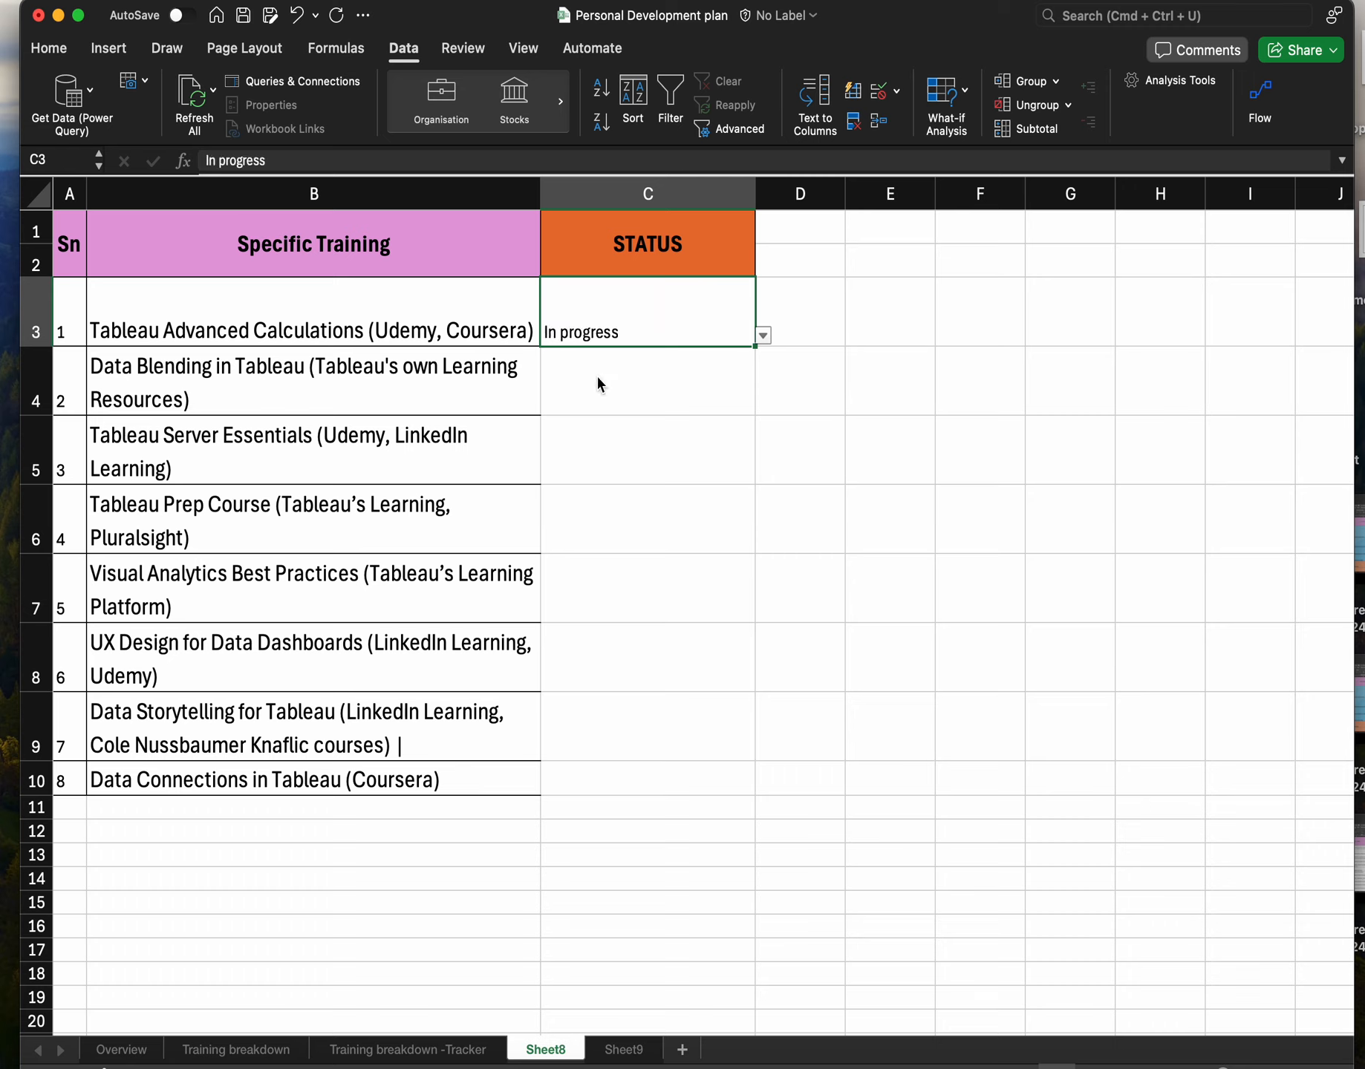
left_click(727, 372)
left_click(736, 334)
key("Delete")
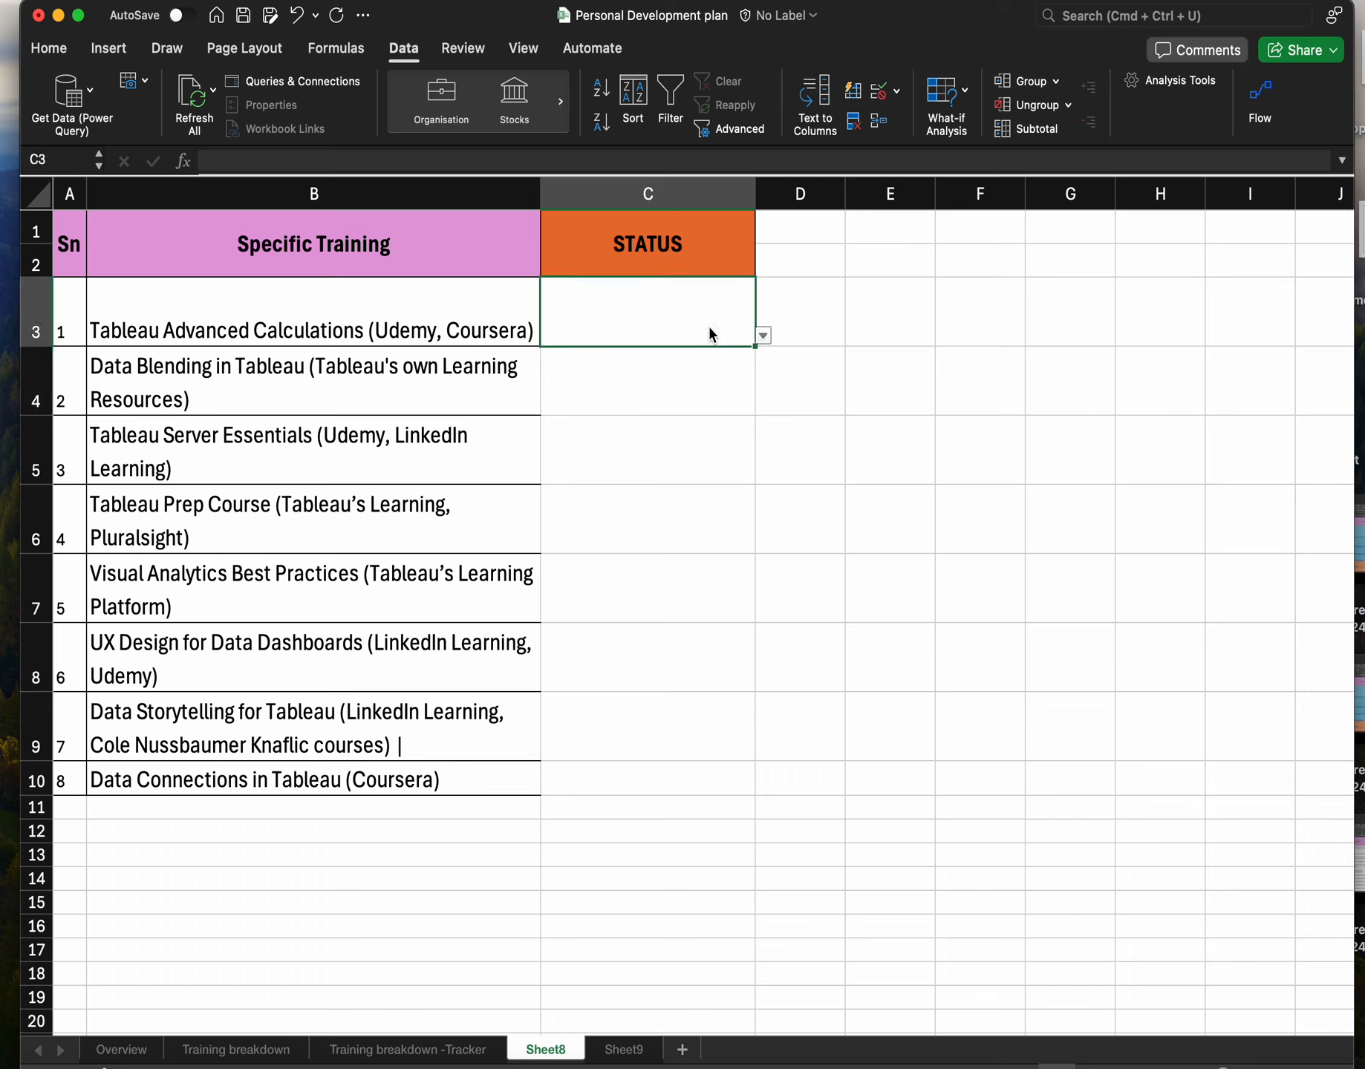
Test the alert again by entering hhh in C3, dismissing the alert and clearing the cell.
type("hhh")
key("Return")
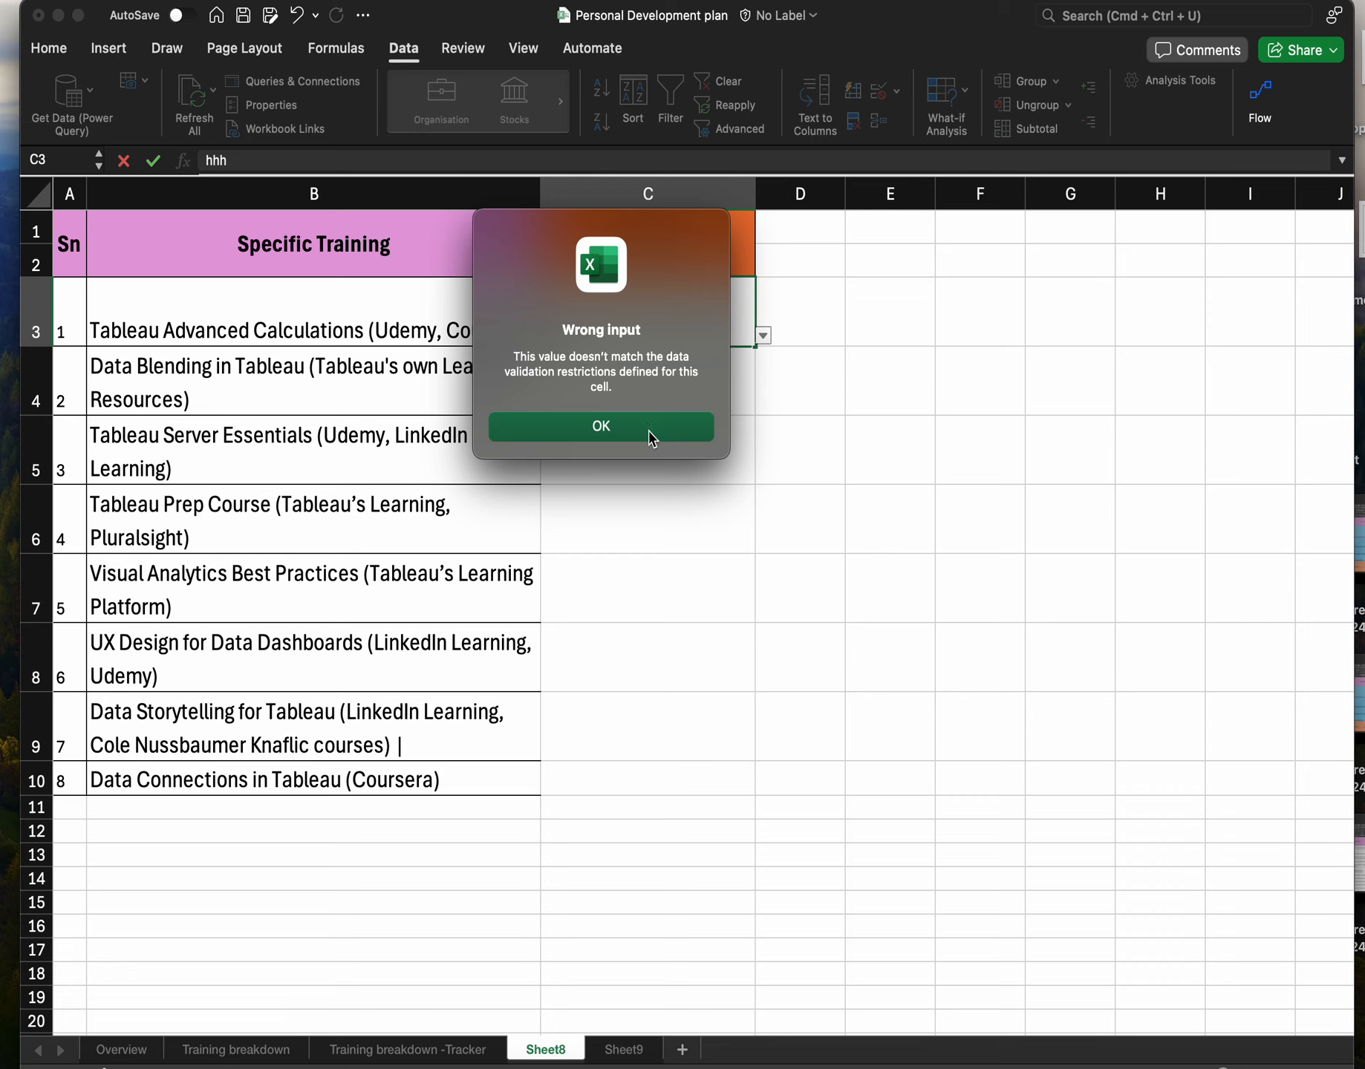
left_click(650, 429)
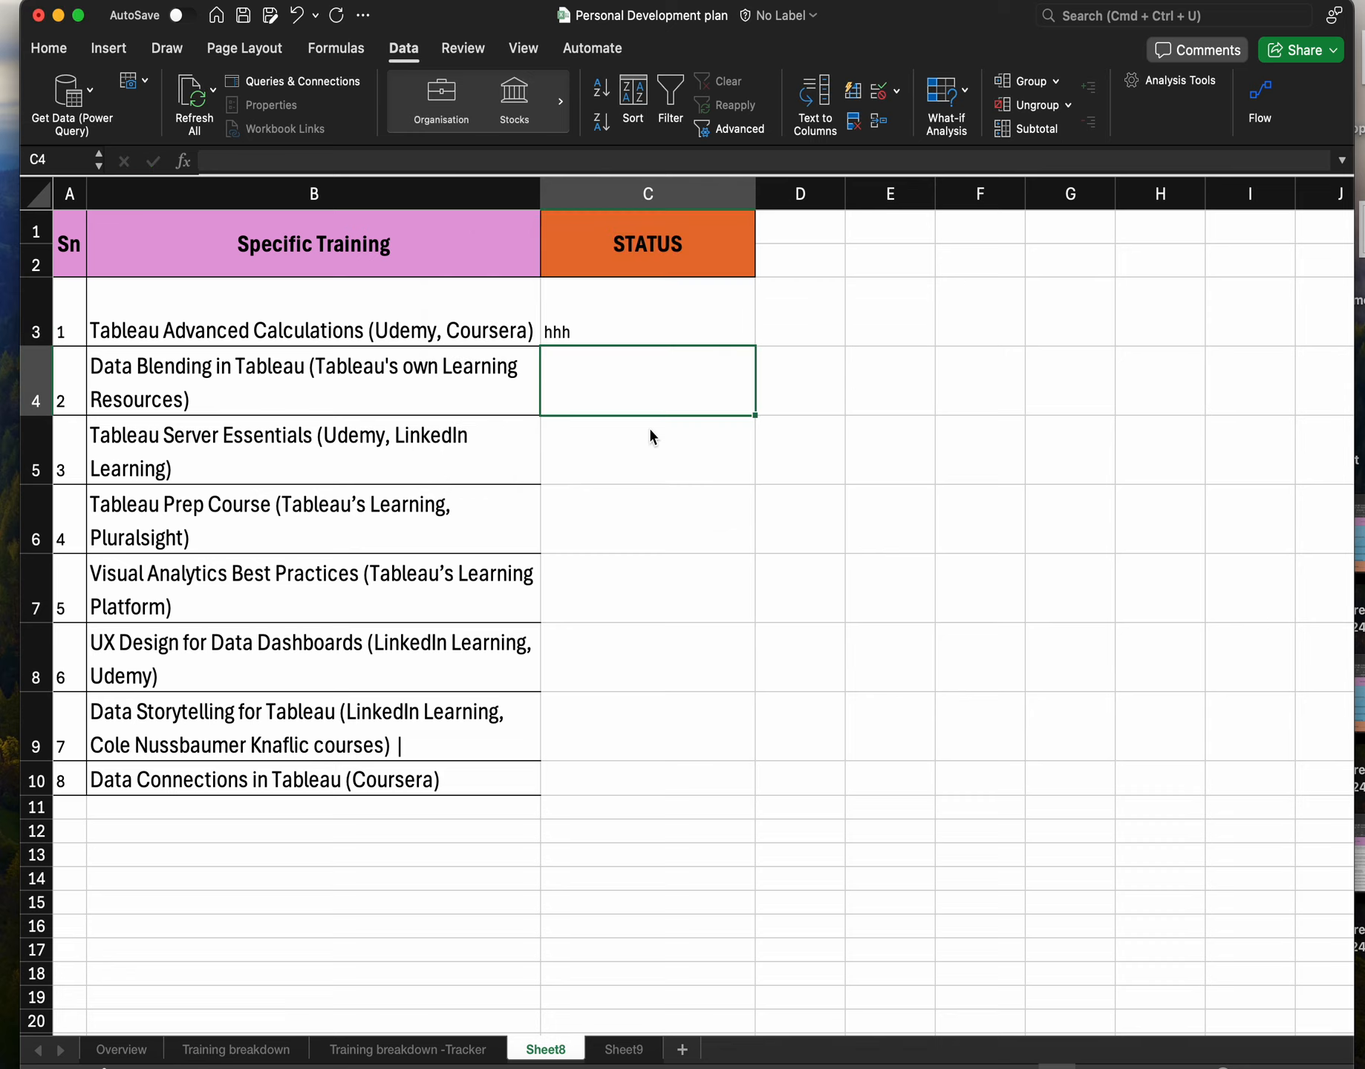
left_click(658, 327)
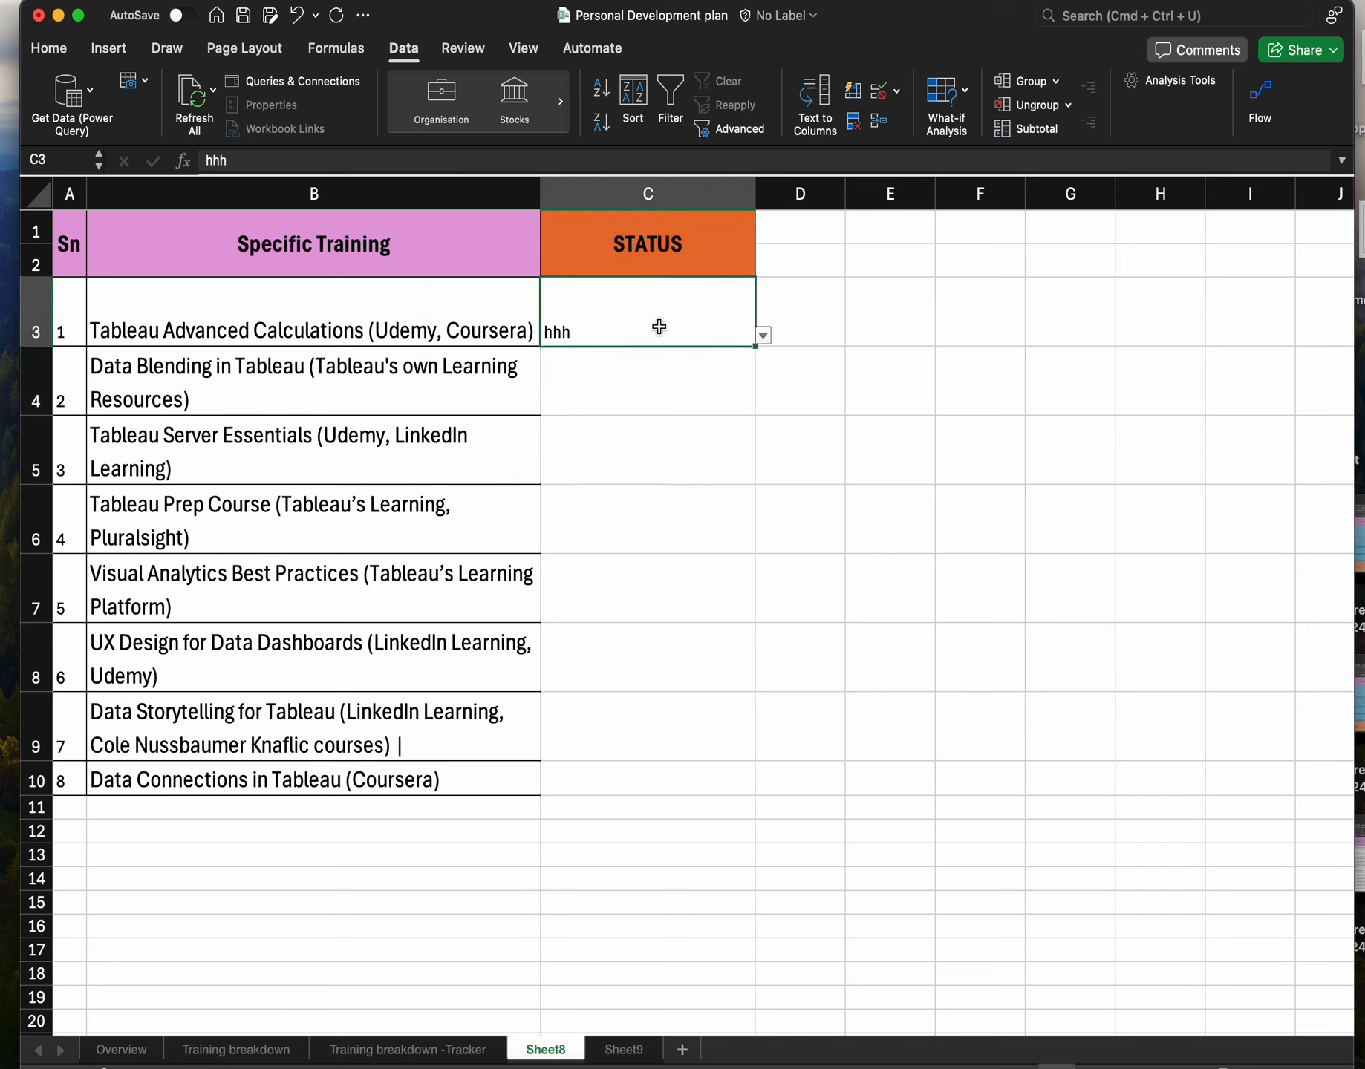
key("Delete")
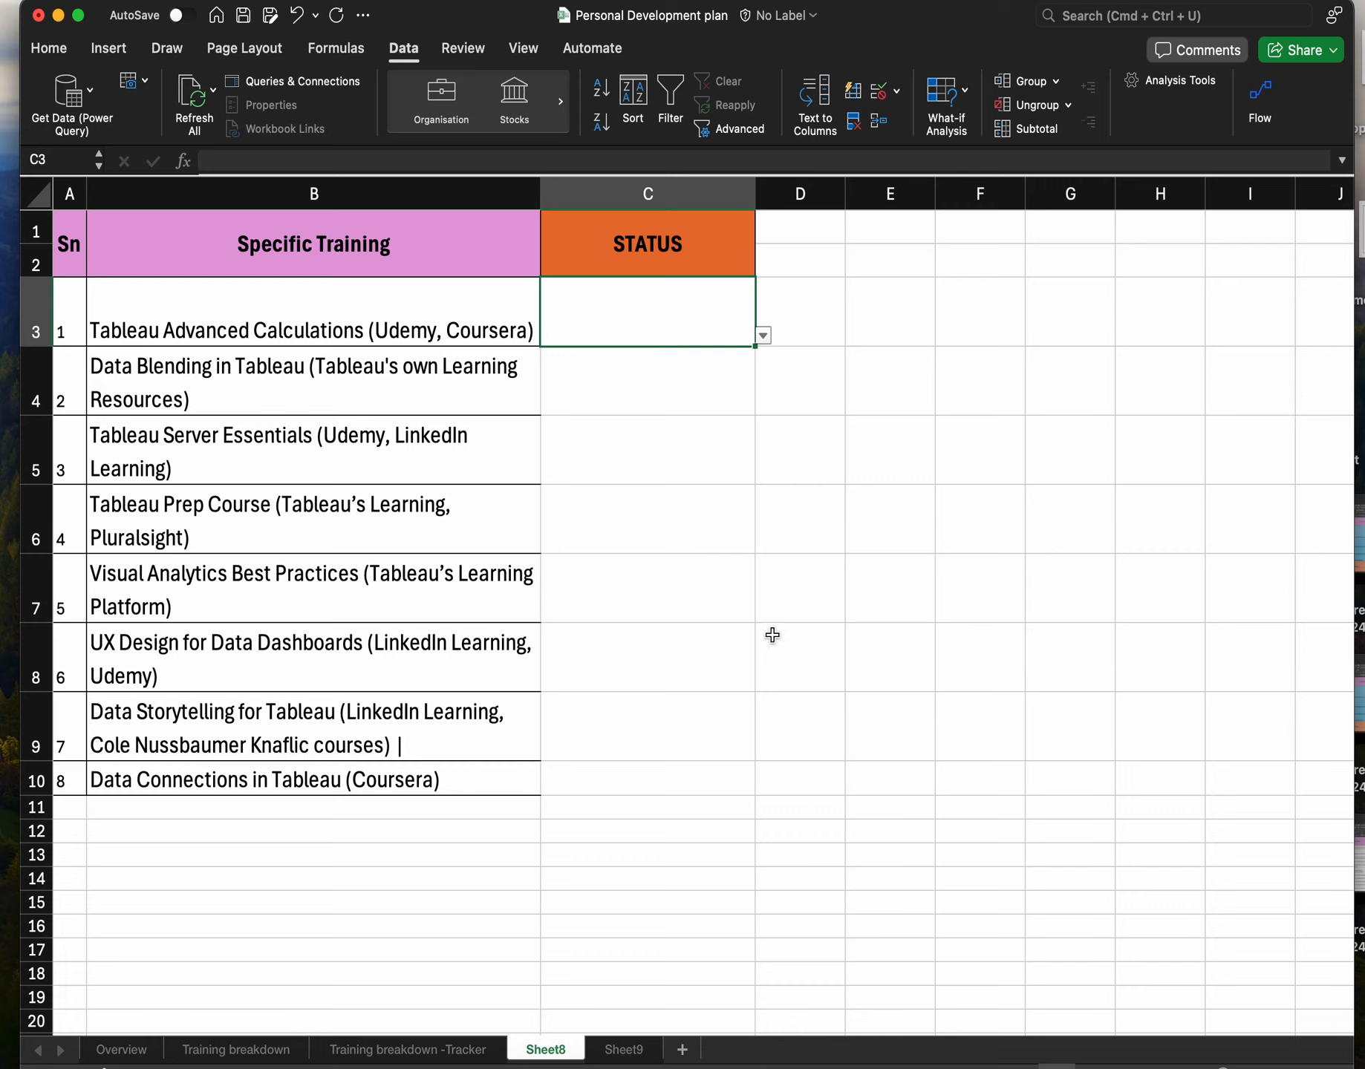